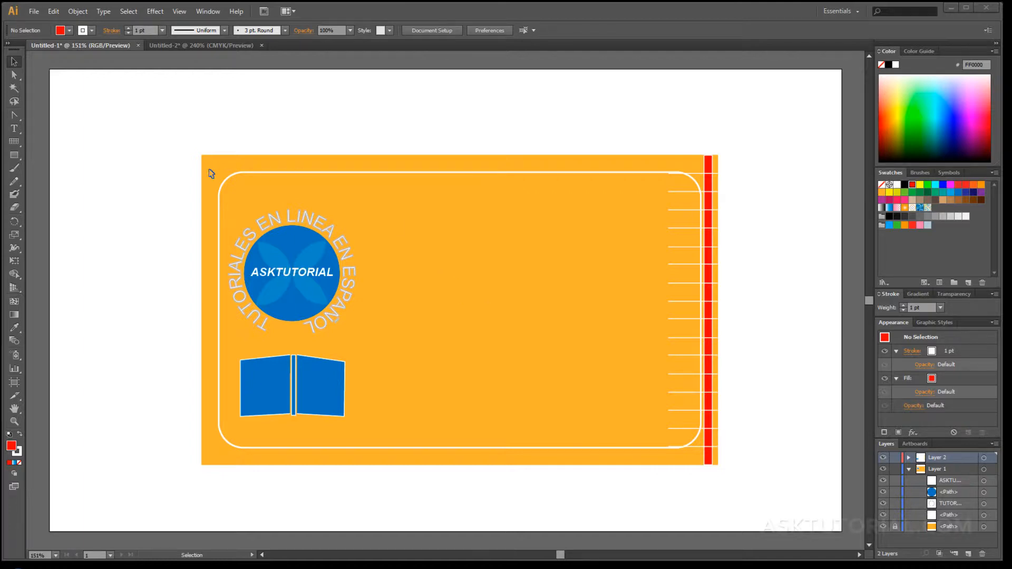
Open the Type preferences through the Edit menu's Preferences submenu.
{"action": "left_click", "coordinate": [54, 11]}
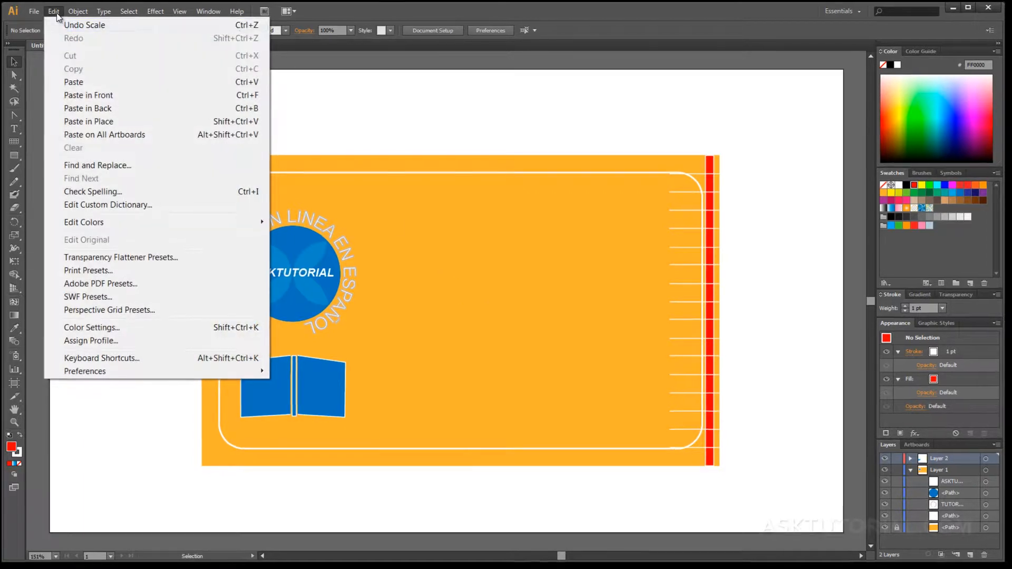
{"action": "mouse_move", "coordinate": [101, 452]}
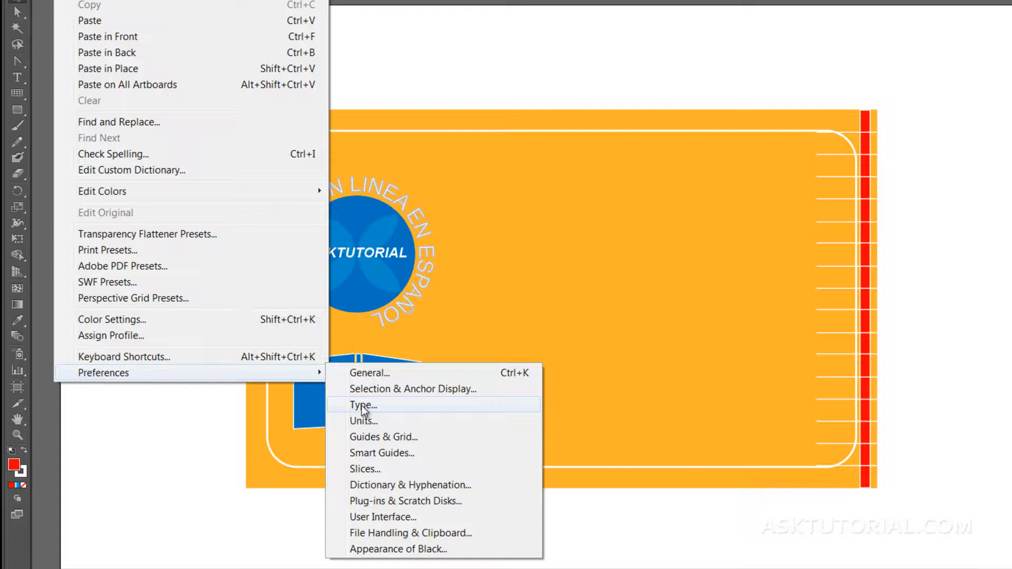
{"action": "left_click", "coordinate": [362, 407]}
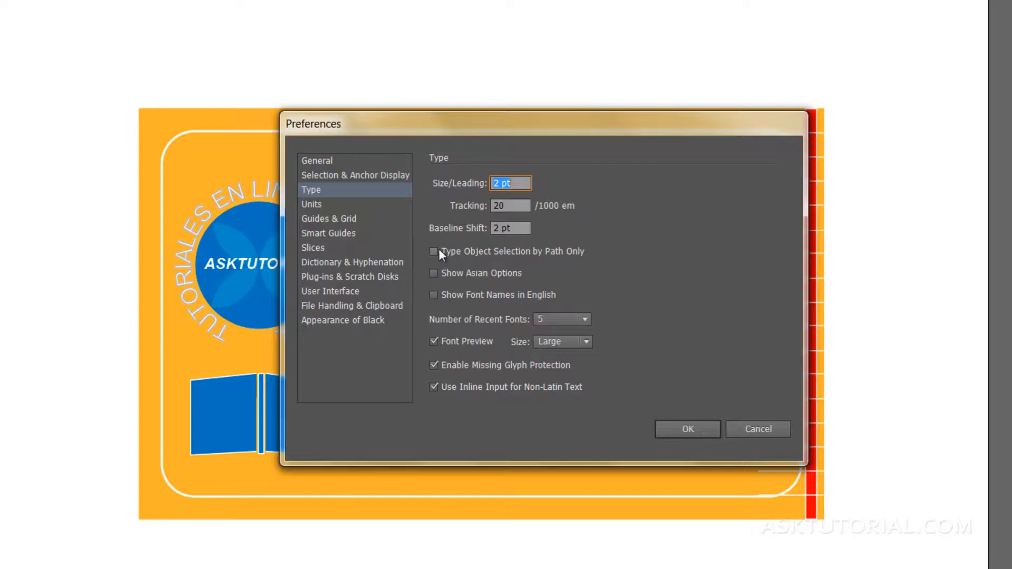
Toggle Show Font Names in English and Type Object Selection by Path Only back off, then cancel.
{"action": "left_click", "coordinate": [492, 298]}
{"action": "left_click", "coordinate": [492, 298]}
{"action": "left_click", "coordinate": [467, 295]}
{"action": "left_click", "coordinate": [467, 295]}
{"action": "left_click", "coordinate": [492, 251]}
{"action": "left_click", "coordinate": [492, 251]}
{"action": "left_click", "coordinate": [770, 430]}
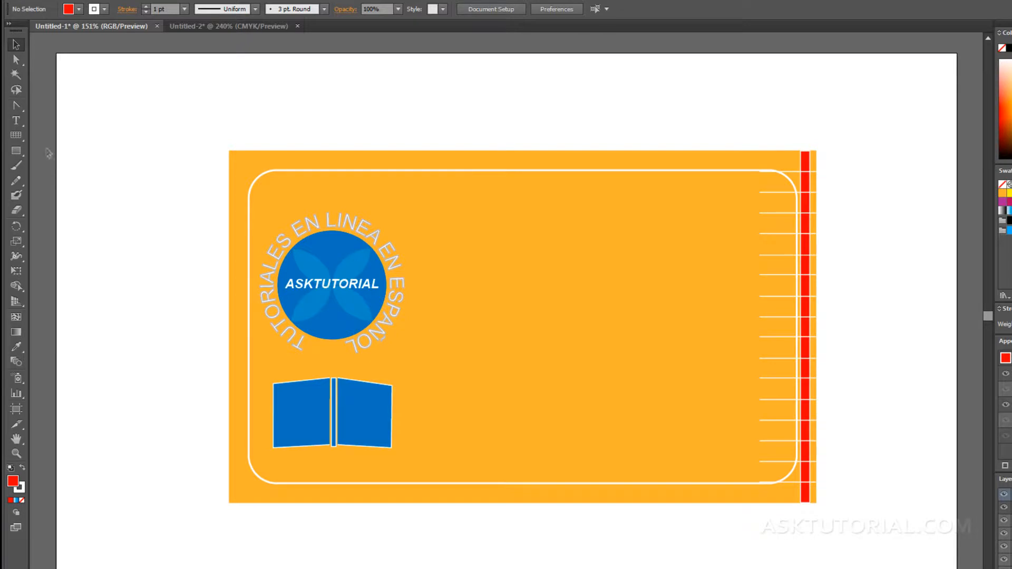
Type the person's name right of the logo, then move it right and enlarge it.
{"action": "left_click", "coordinate": [16, 121]}
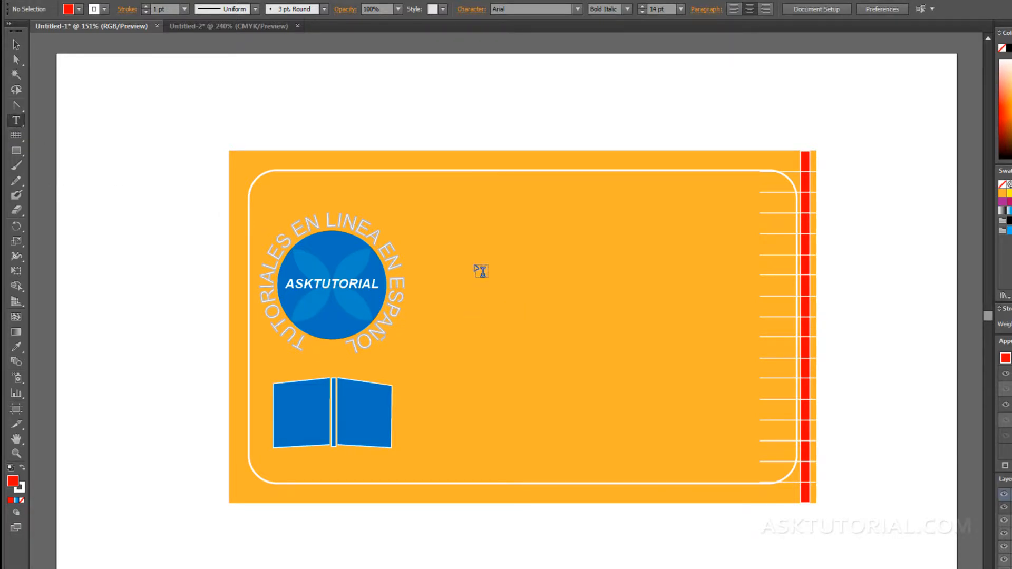
{"action": "left_click", "coordinate": [475, 267]}
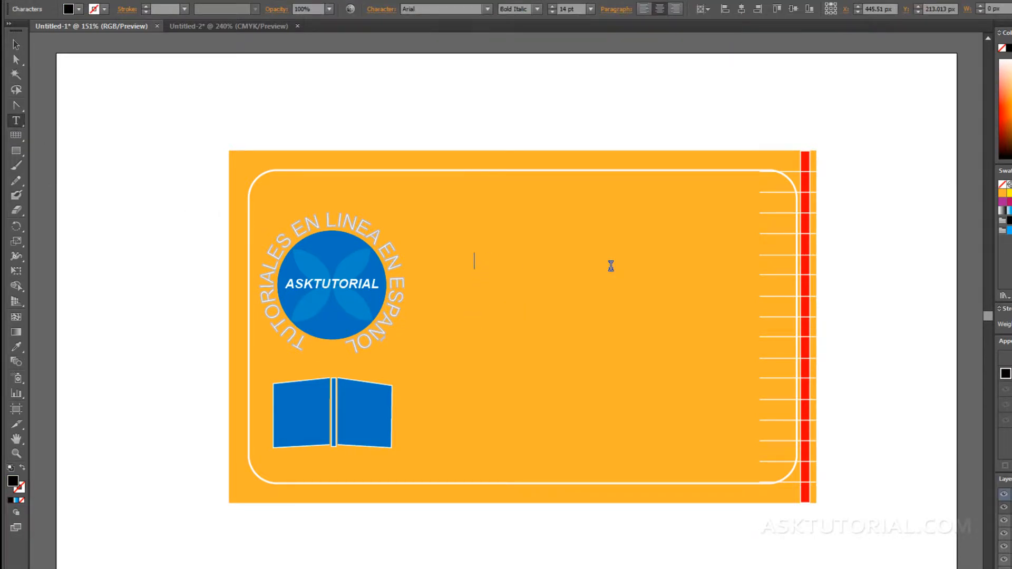
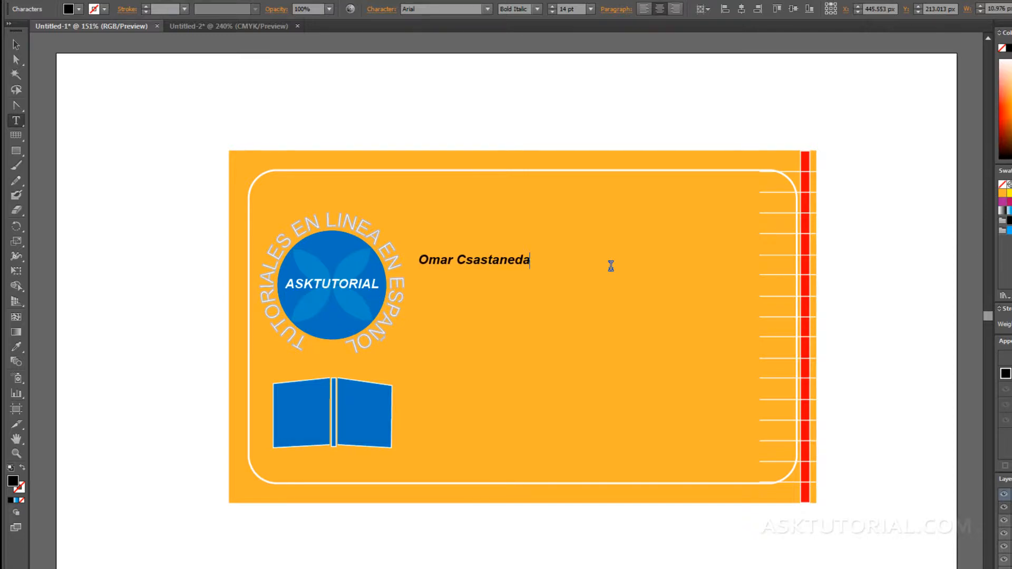
{"action": "left_click", "coordinate": [16, 44]}
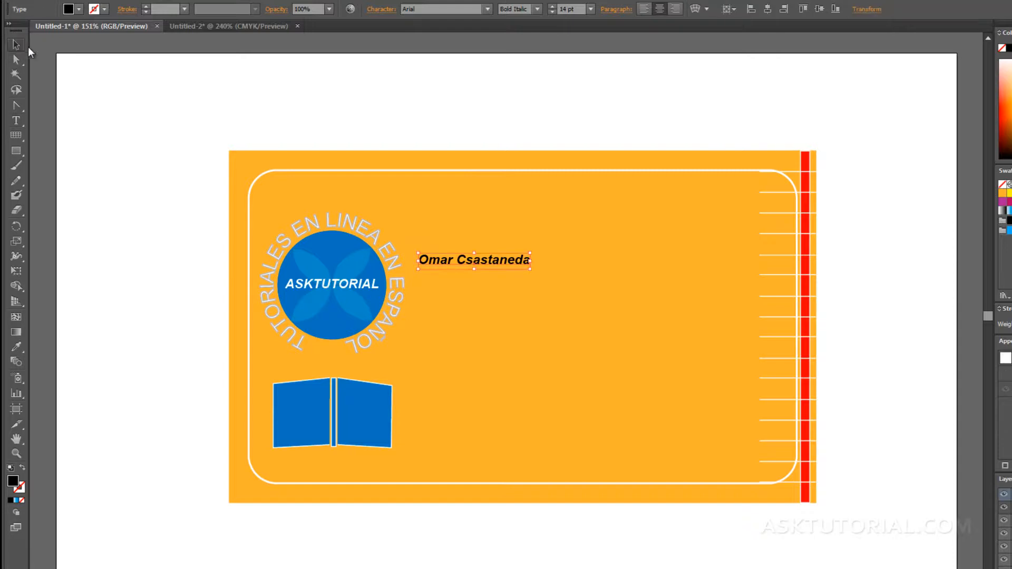
{"action": "left_click_drag", "start_coordinate": [468, 259], "coordinate": [504, 259]}
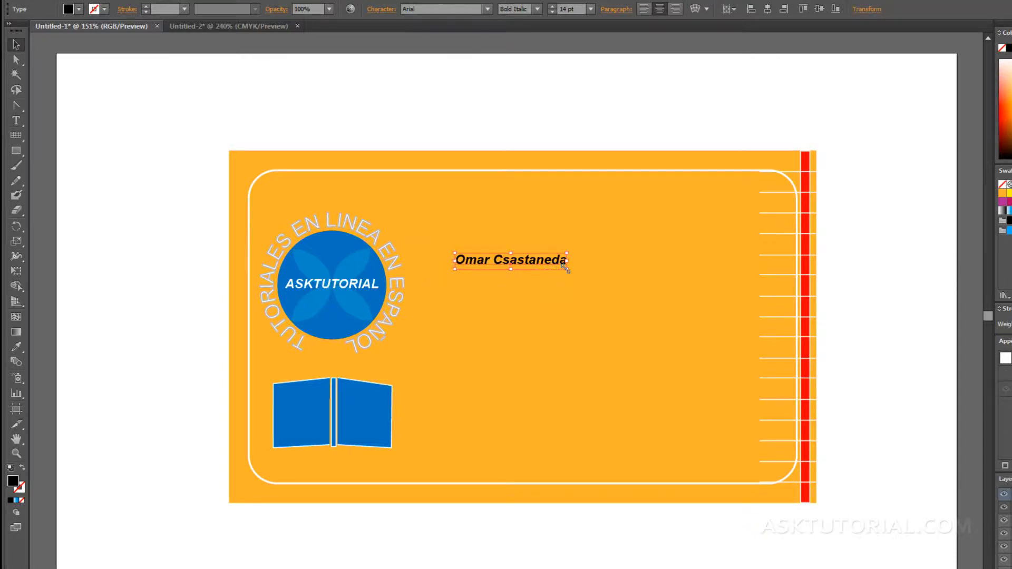
{"action": "left_click_drag", "start_coordinate": [564, 267], "coordinate": [734, 308]}
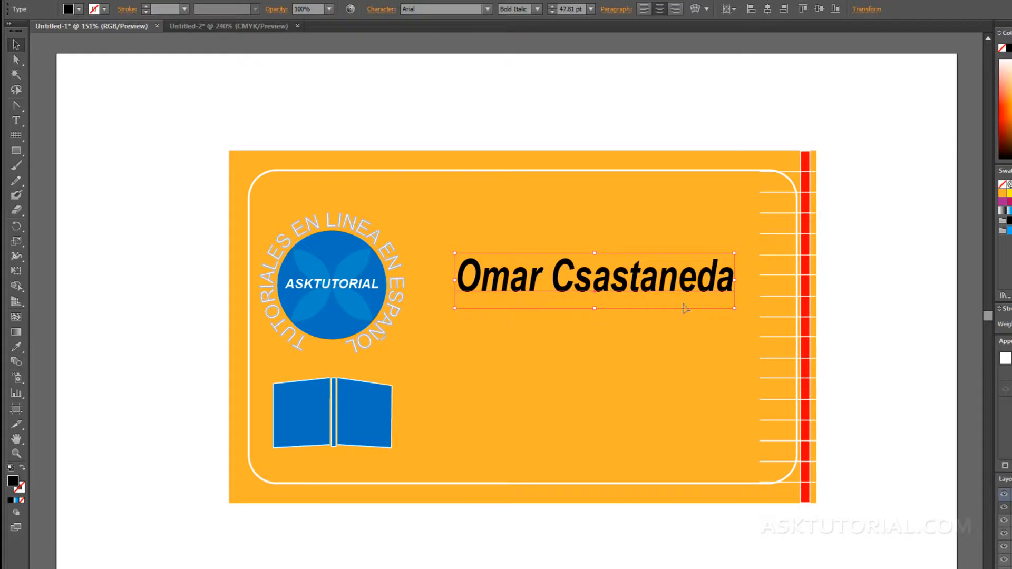
Delete the stray letter in the name and nudge it slightly up and left.
{"action": "double_click", "coordinate": [593, 283]}
{"action": "key", "text": "BackSpace"}
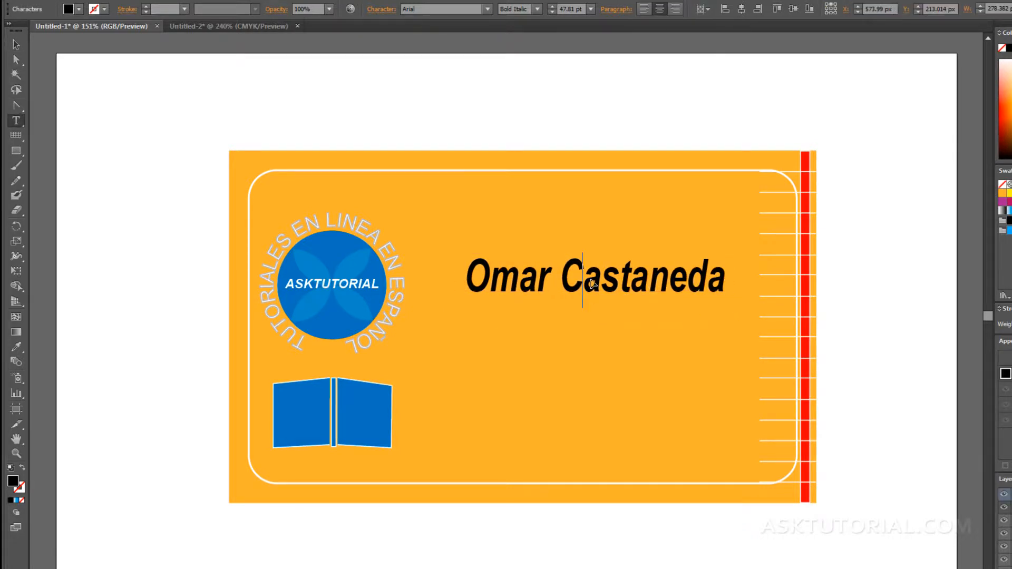
{"action": "left_click", "coordinate": [15, 45]}
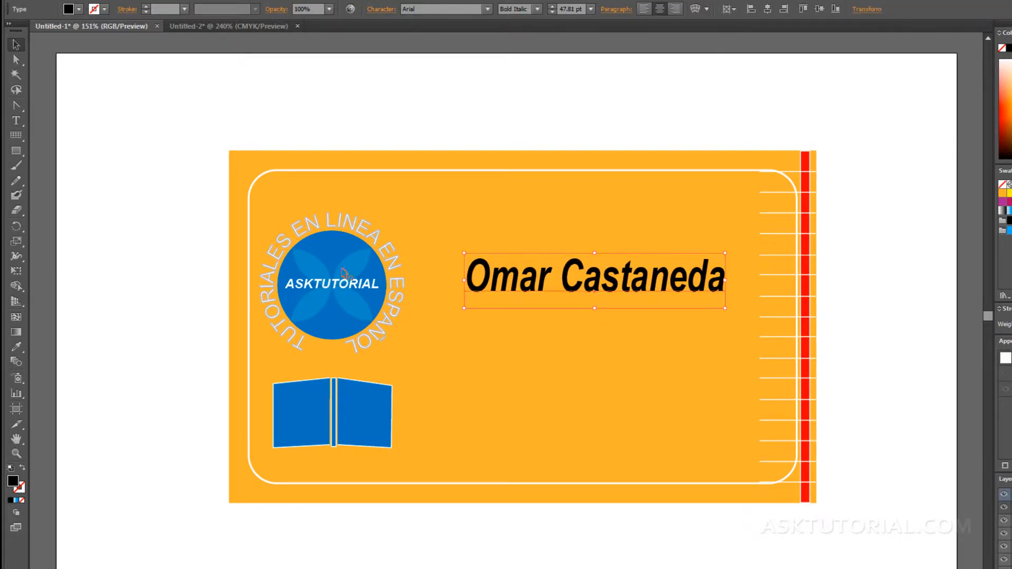
{"action": "left_click_drag", "start_coordinate": [501, 280], "coordinate": [477, 273]}
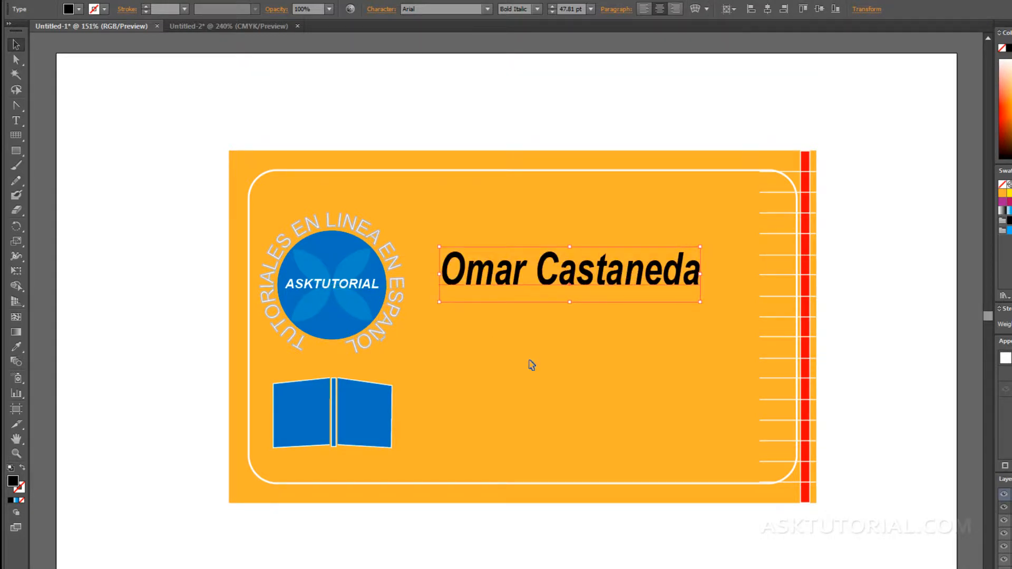
{"action": "left_click", "coordinate": [529, 339]}
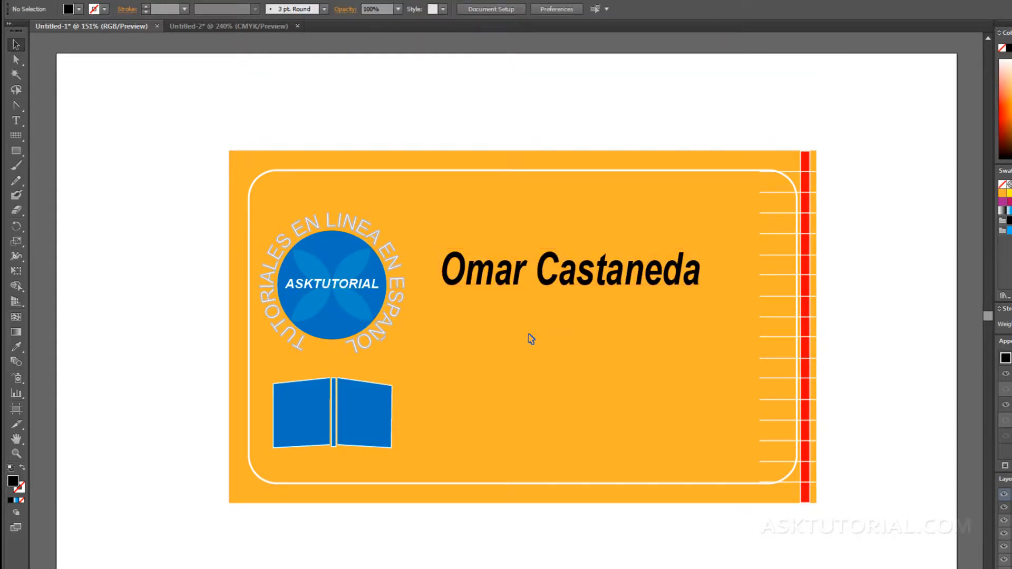
{"action": "left_click", "coordinate": [495, 282]}
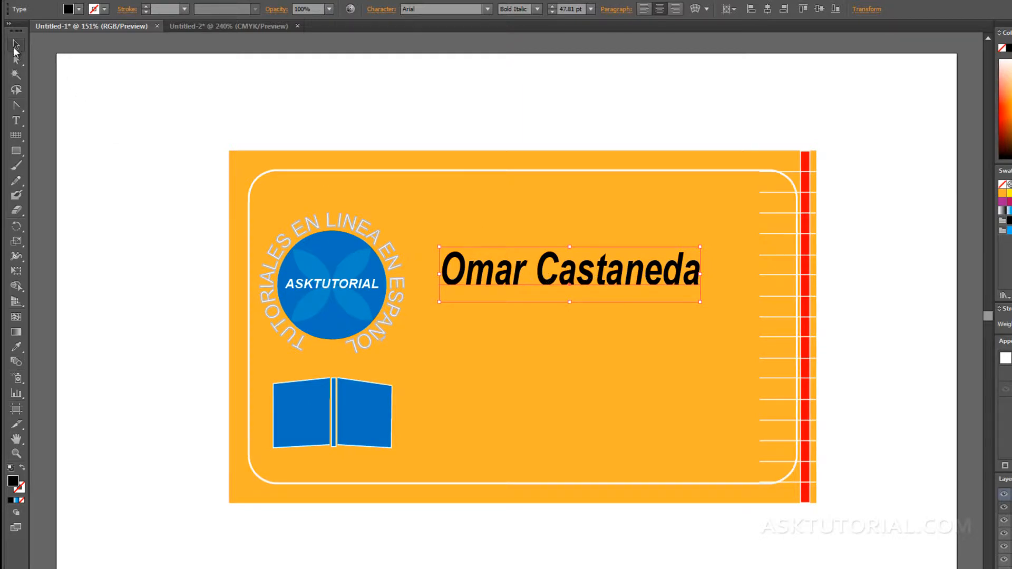
{"action": "left_click", "coordinate": [14, 47]}
{"action": "left_click", "coordinate": [477, 234]}
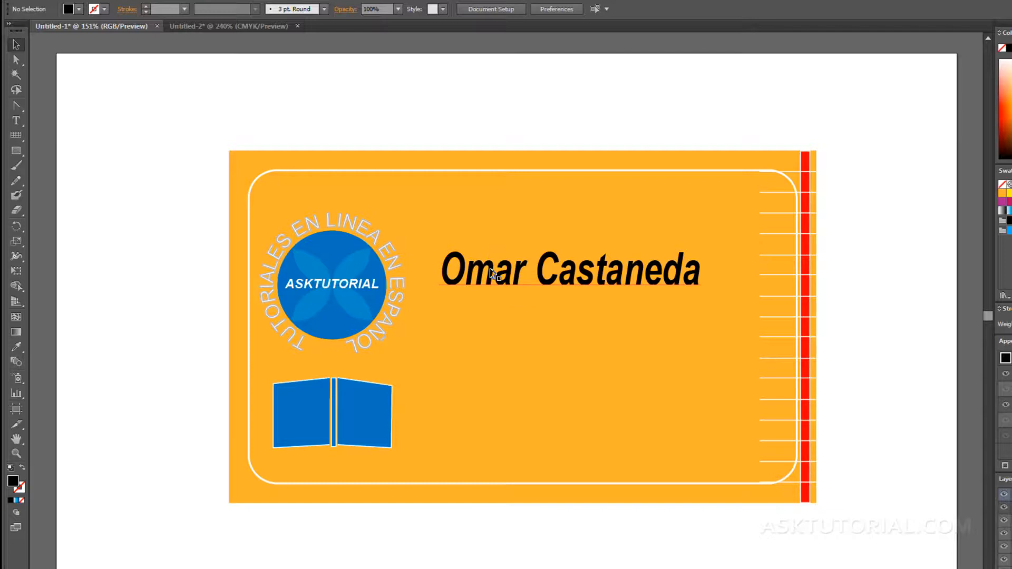
{"action": "left_click", "coordinate": [484, 255]}
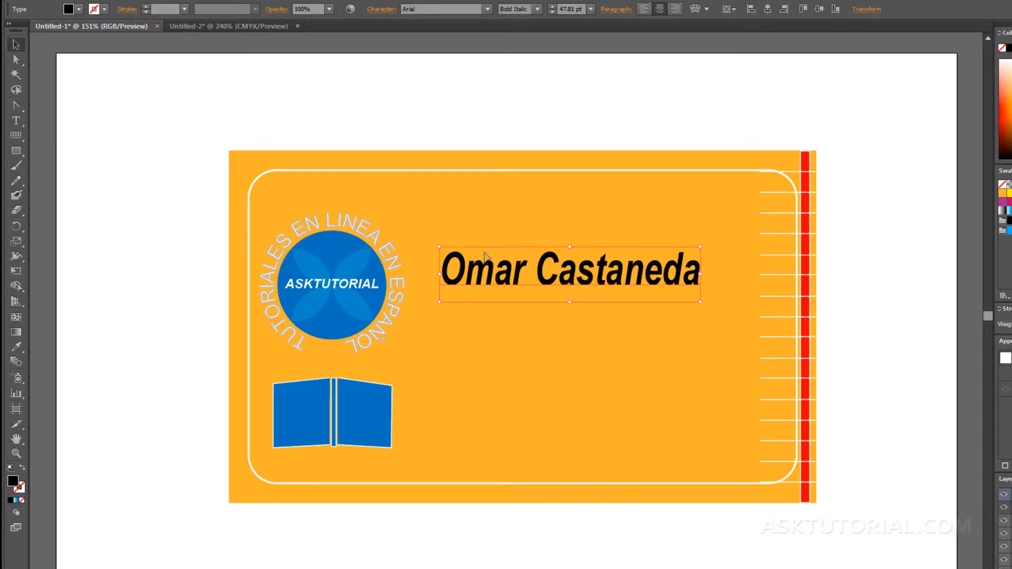
{"action": "left_click", "coordinate": [525, 314]}
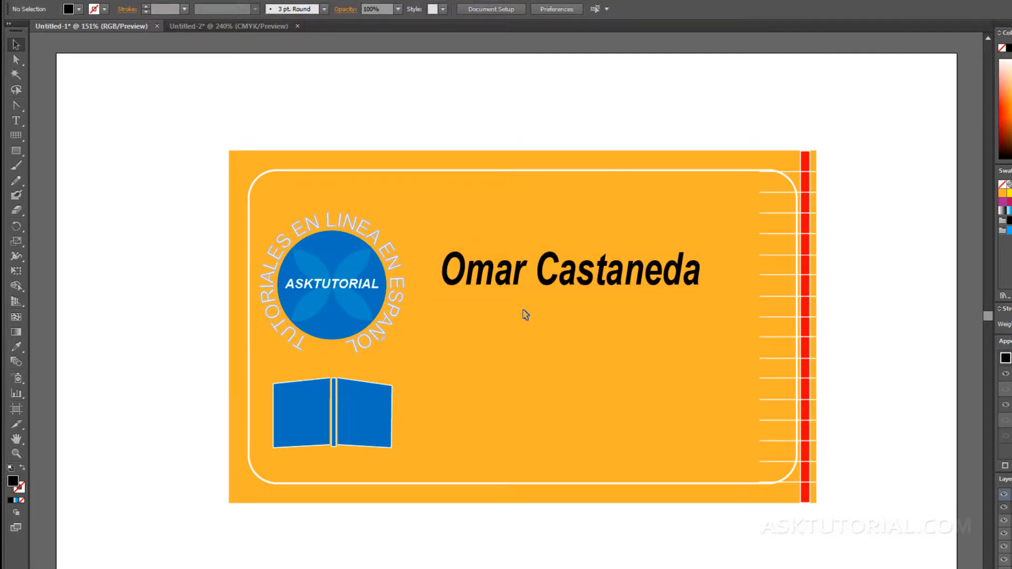
Enable Type Object Selection by Path Only in the Type preferences, then test by clicking the name.
{"action": "key", "text": "ctrl+k"}
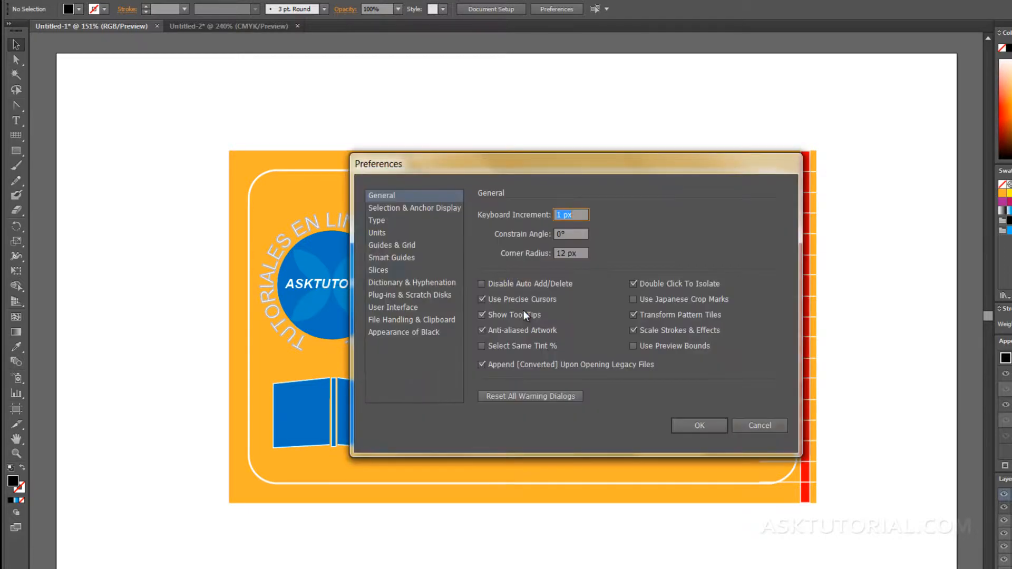
{"action": "left_click", "coordinate": [378, 221]}
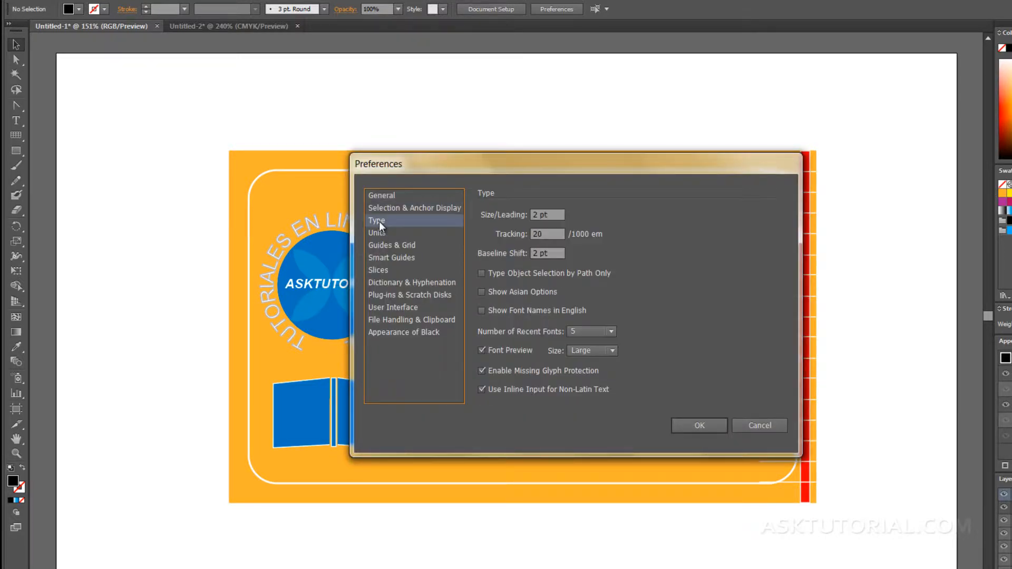
{"action": "left_click", "coordinate": [482, 274]}
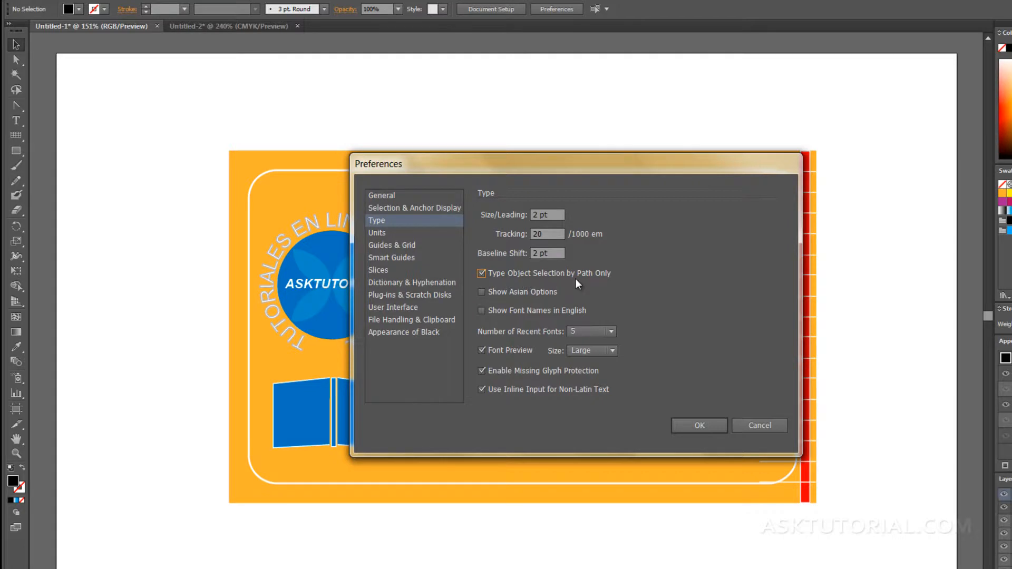
{"action": "left_click", "coordinate": [687, 427]}
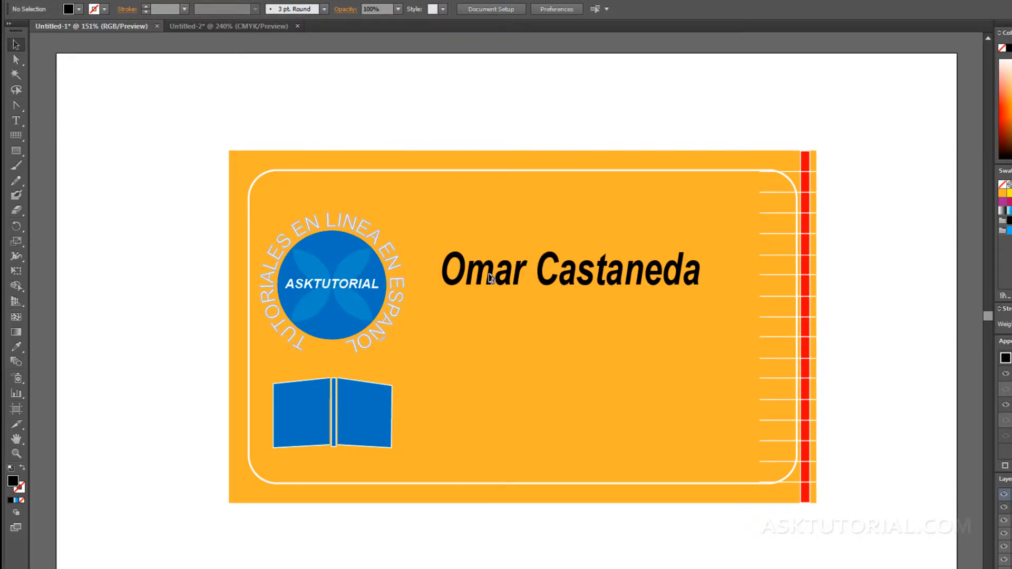
{"action": "left_click", "coordinate": [525, 287]}
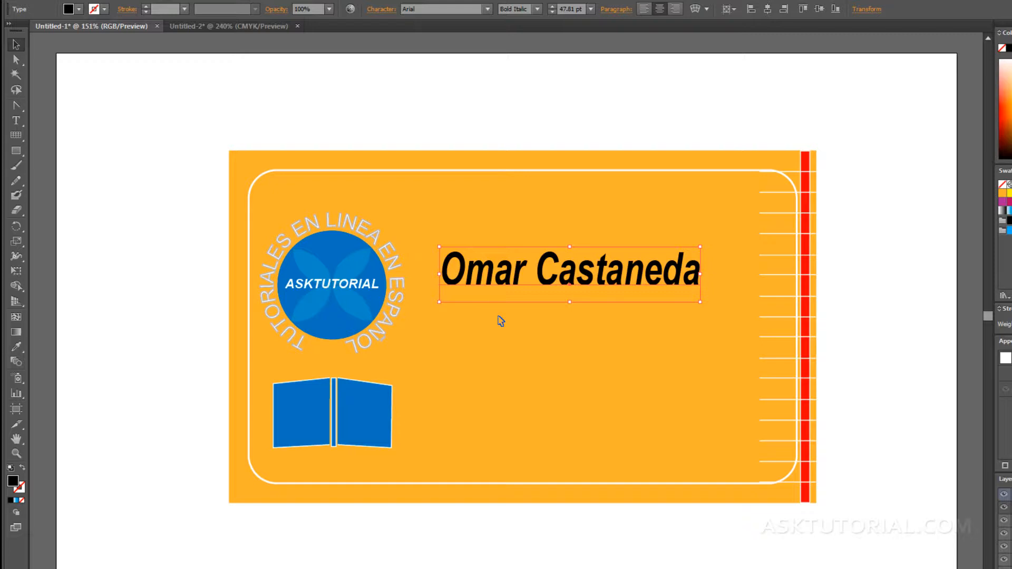
Turn off Type Object Selection by Path Only in the Type preferences and confirm.
{"action": "key", "text": "ctrl+k"}
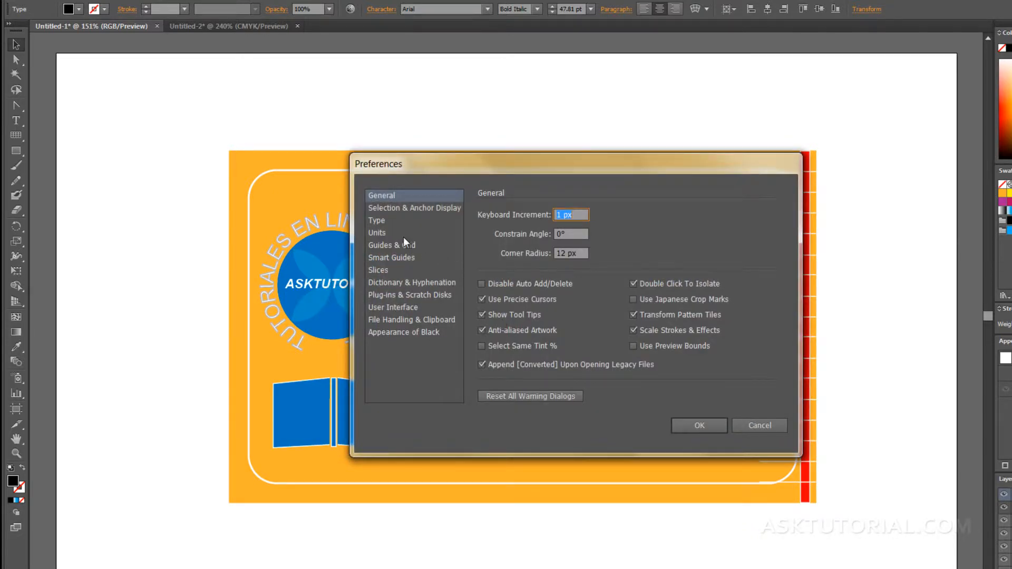
{"action": "left_click", "coordinate": [377, 221]}
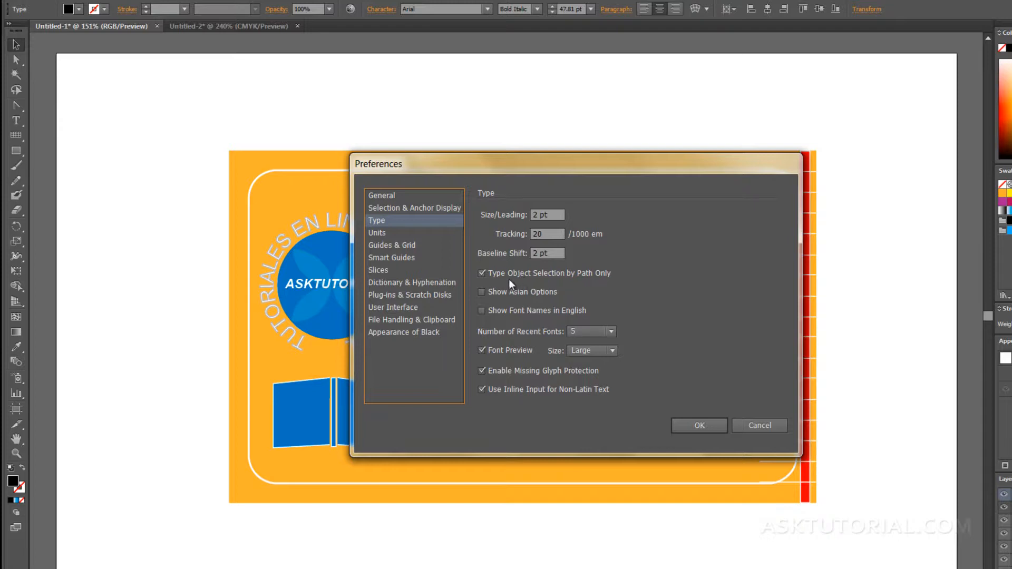
{"action": "left_click", "coordinate": [480, 272]}
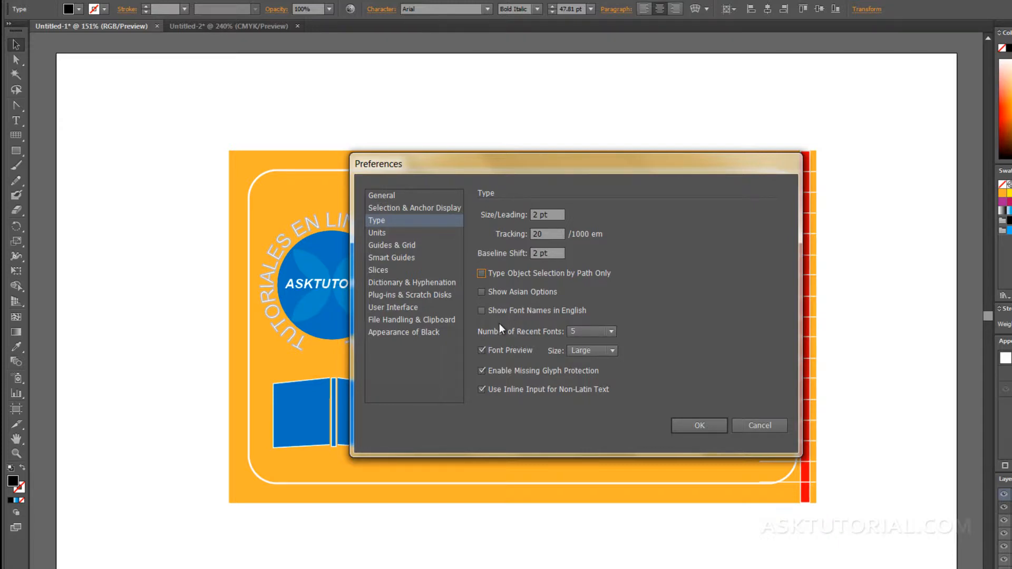
{"action": "left_click", "coordinate": [713, 422]}
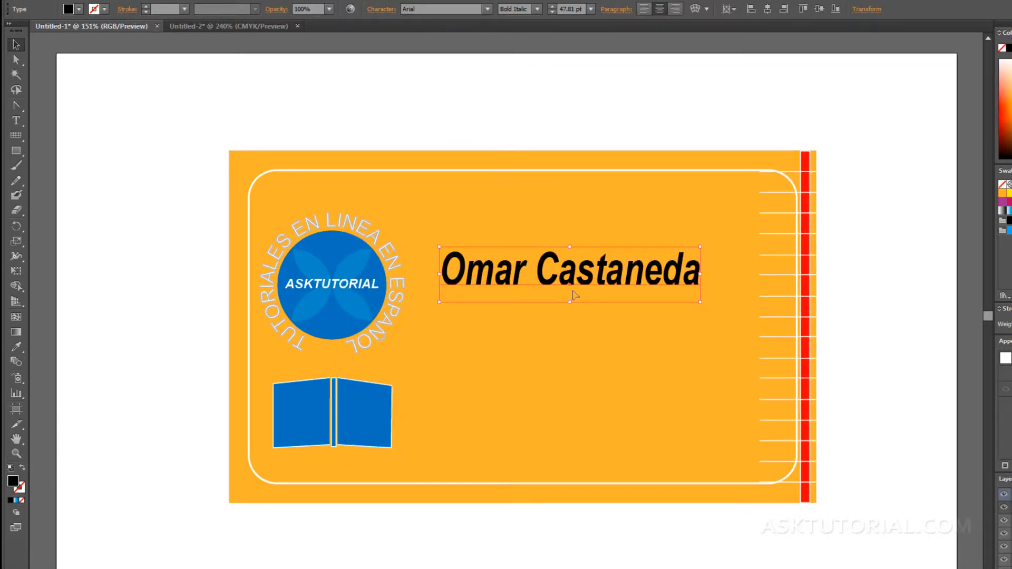
Delete the 47.81 pt name line from the card and pick the Type tool.
{"action": "key", "text": "Delete"}
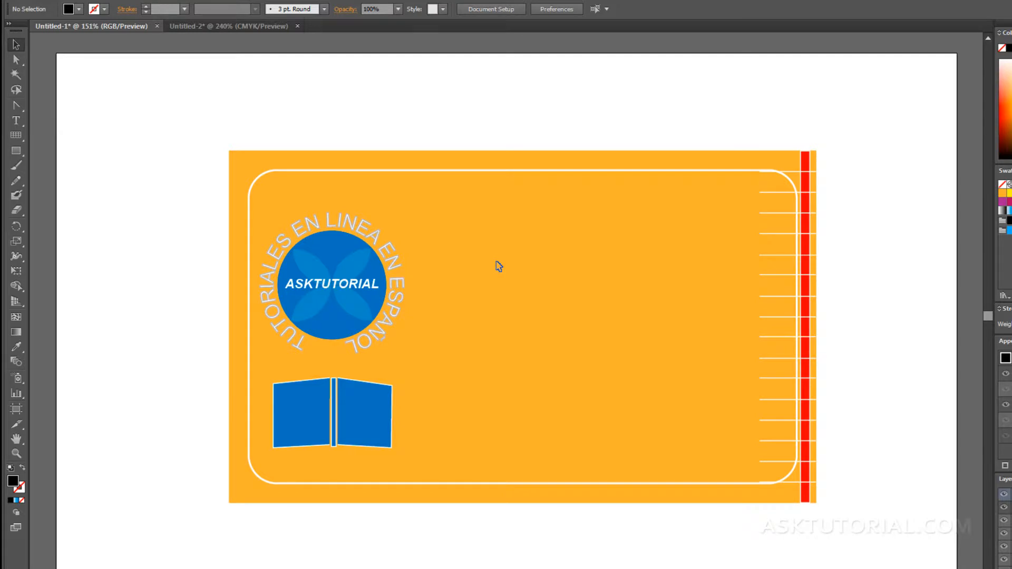
{"action": "key", "text": "t"}
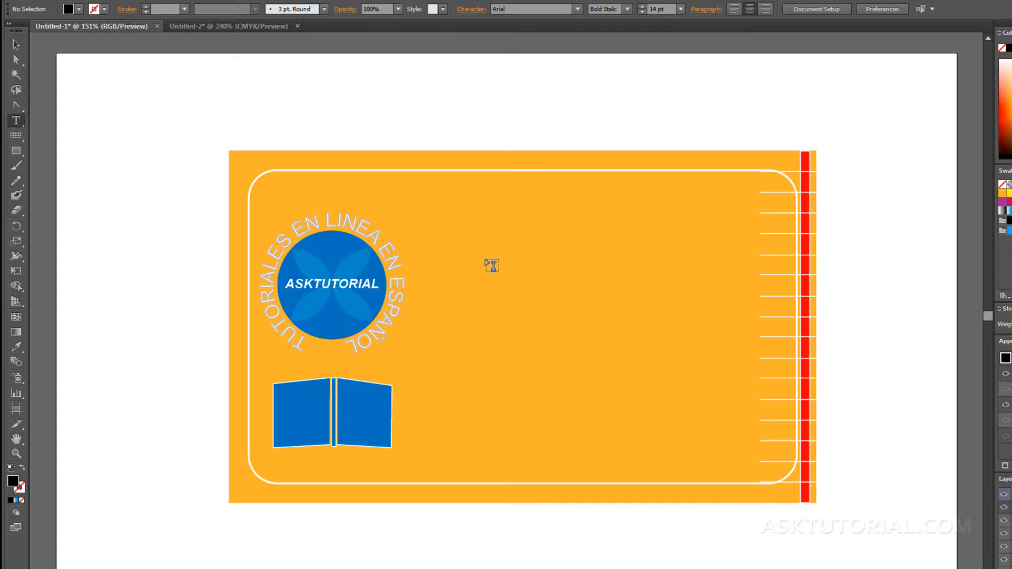
Retype the person's name beside the logo, delete the extra test characters, and begin enlarging it.
{"action": "left_click", "coordinate": [458, 243]}
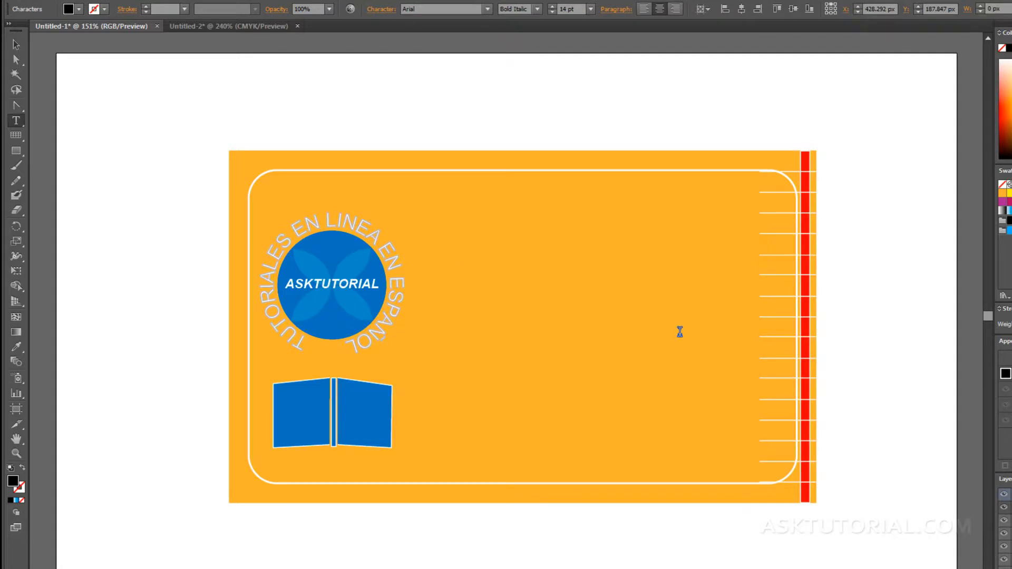
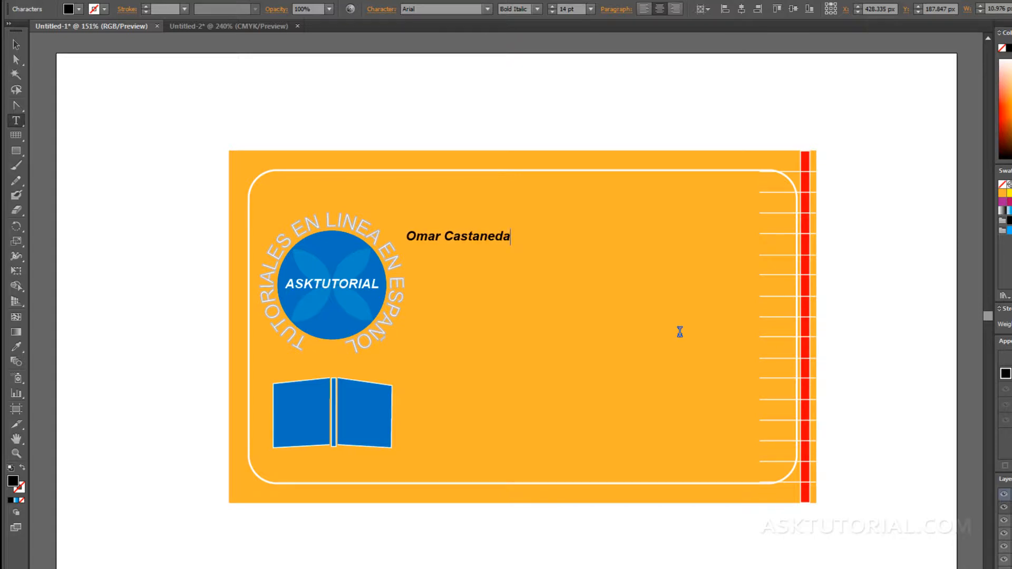
{"action": "type", "text": " gggggggggggggggggggggg"}
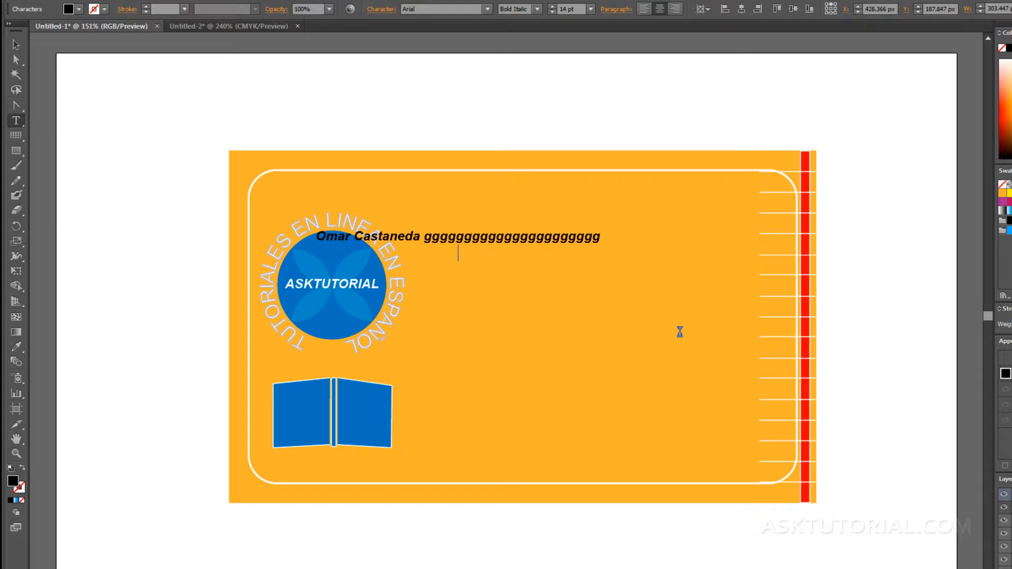
{"action": "type", "text": "sddddddddddddddddddddd"}
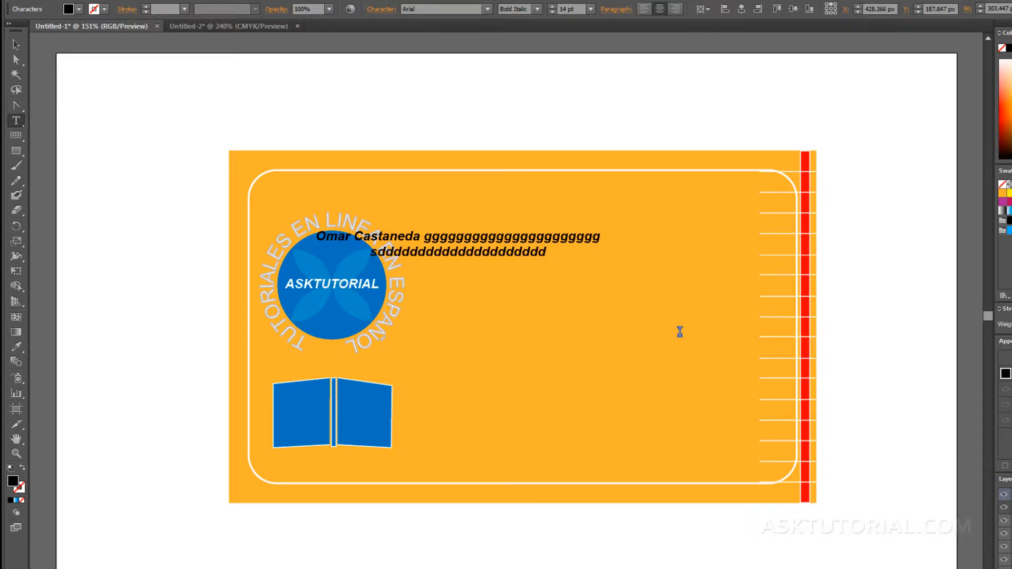
{"action": "key", "text": "Return"}
{"action": "type", "text": "jjjjjjjjjjjjjjjjjj"}
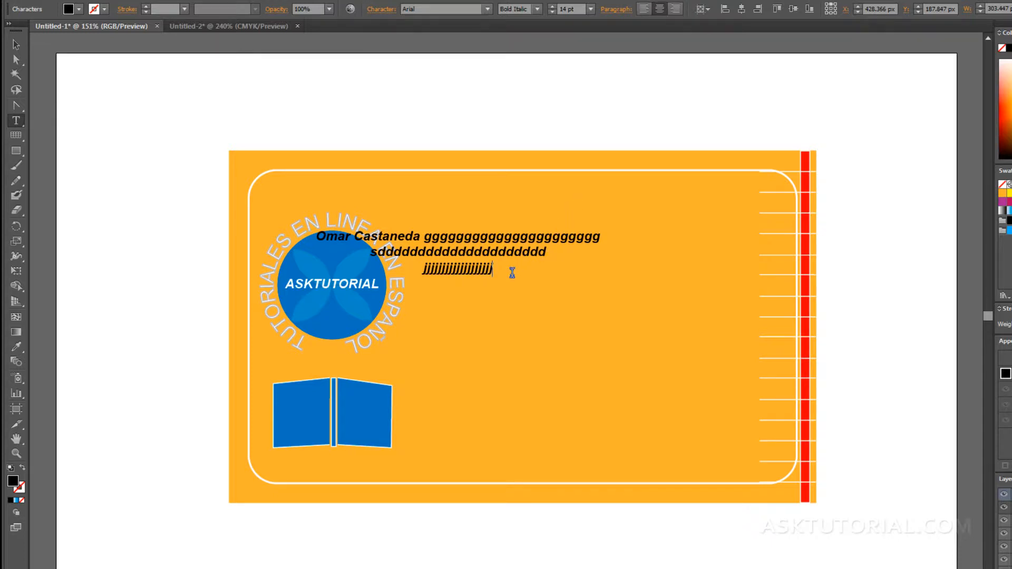
{"action": "left_click_drag", "start_coordinate": [508, 272], "coordinate": [424, 237]}
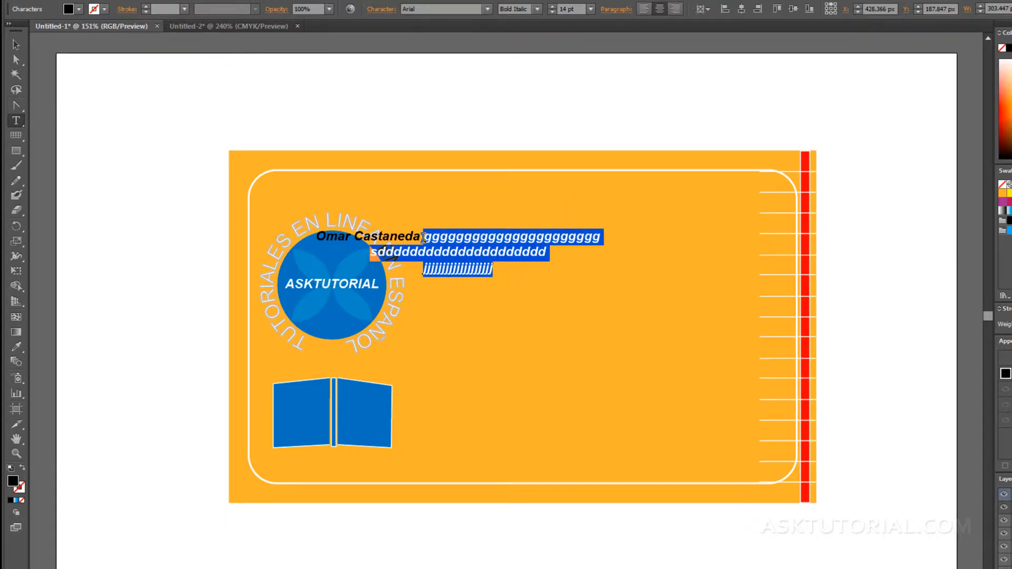
{"action": "key", "text": "BackSpace"}
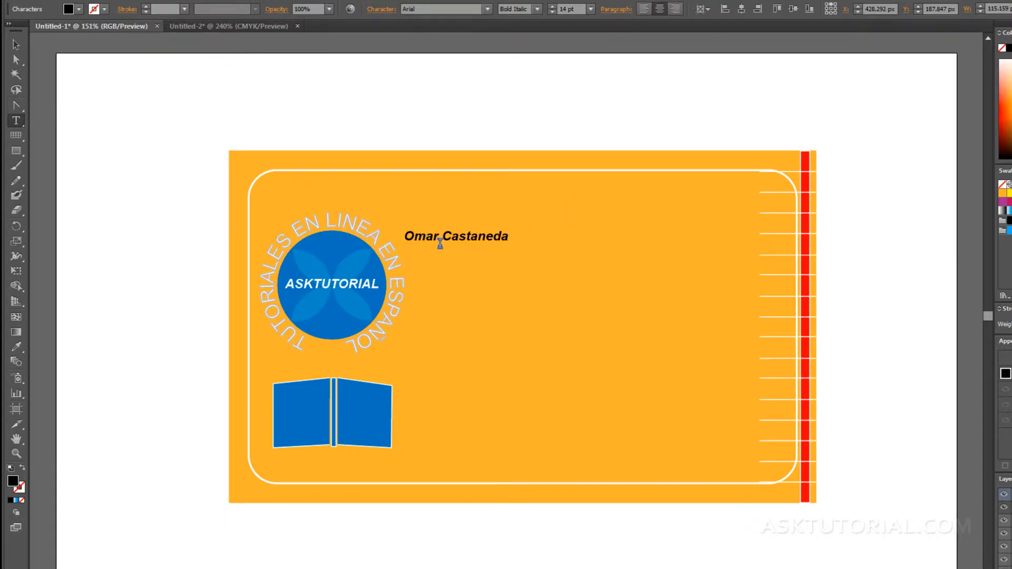
{"action": "left_click", "coordinate": [14, 44]}
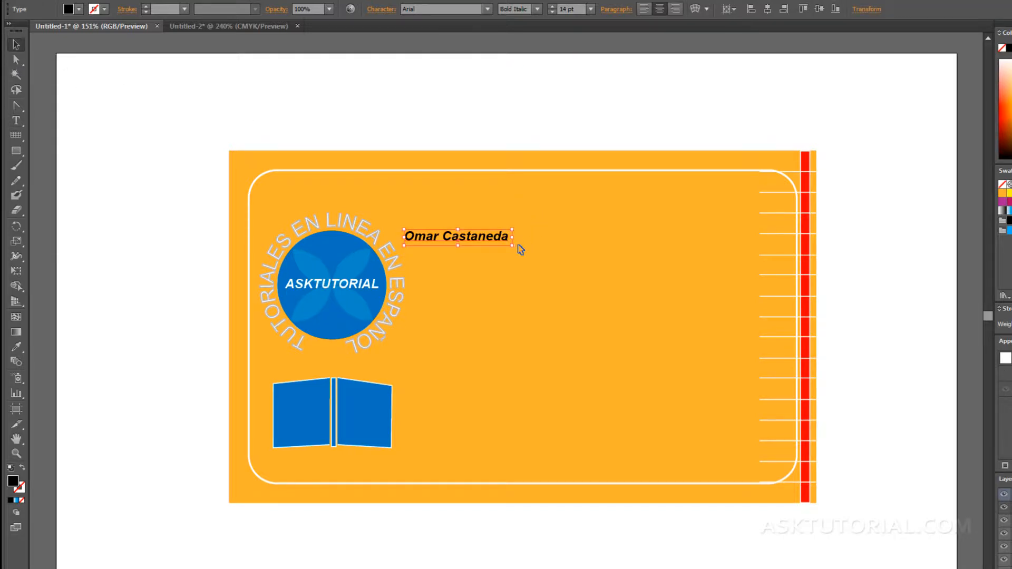
{"action": "left_click_drag", "start_coordinate": [511, 245], "coordinate": [713, 293]}
Finish scaling the name to about 56 pt and place it across the card's upper middle.
{"action": "left_click_drag", "start_coordinate": [650, 264], "coordinate": [667, 256]}
{"action": "left_click", "coordinate": [608, 307]}
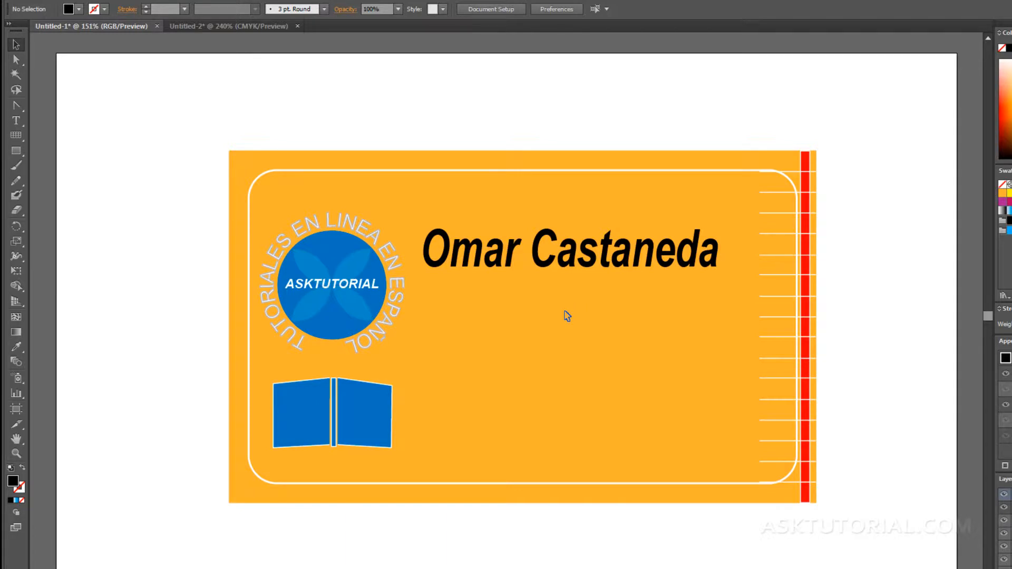
{"action": "key", "text": "t"}
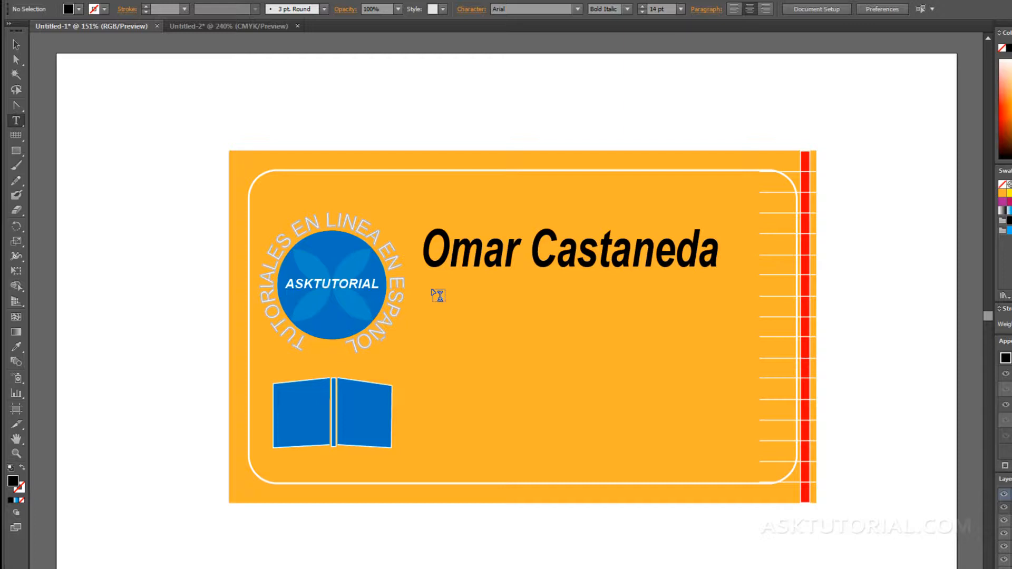
Draw a text area below the name with phone, fax, e-mail and two-line address lines.
{"action": "left_click_drag", "start_coordinate": [431, 291], "coordinate": [715, 465]}
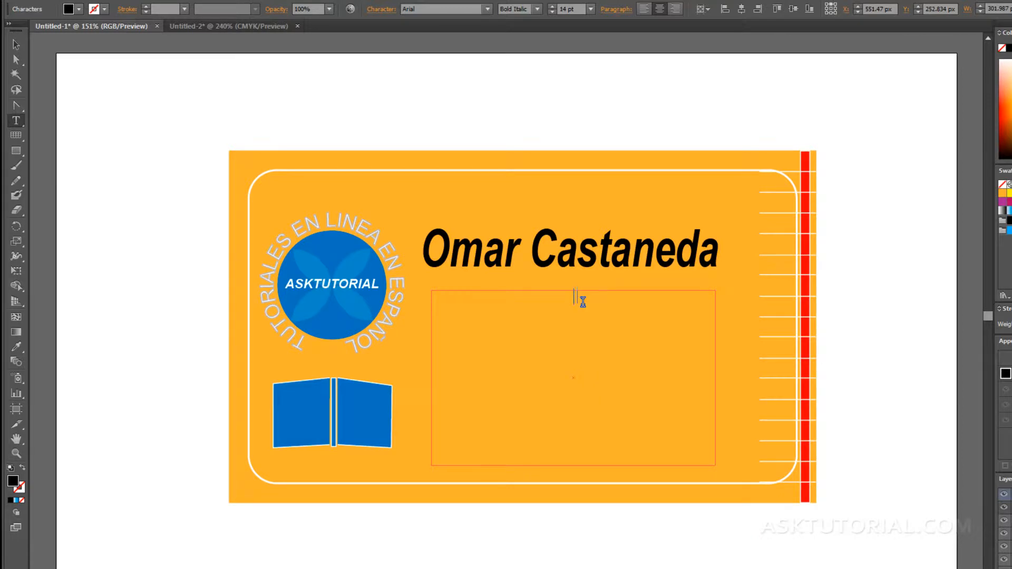
{"action": "type", "text": "Tel: 1111-1111-1111"}
{"action": "key", "text": "ctrl+v"}
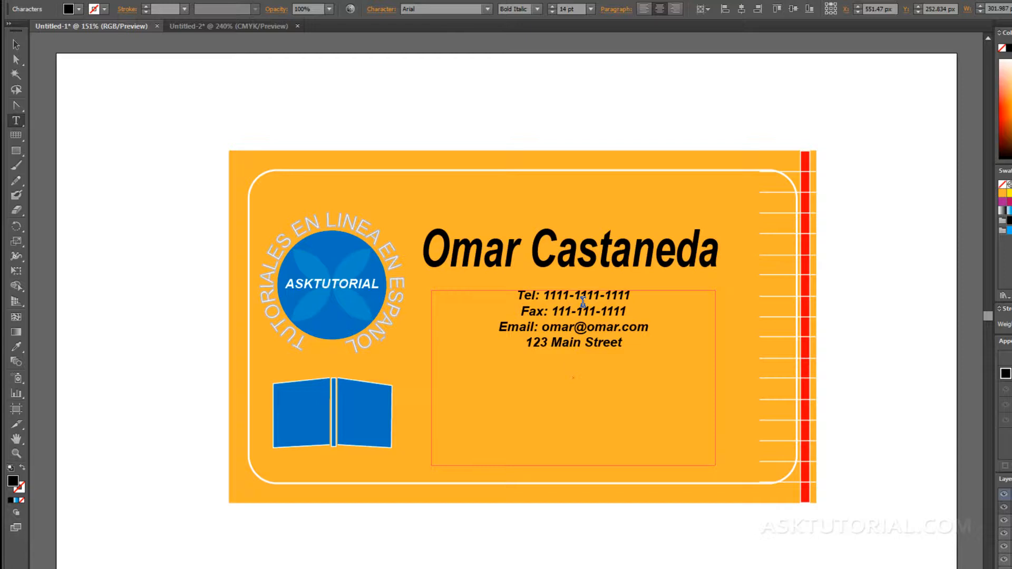
{"action": "key", "text": "Return"}
{"action": "type", "text": "New York, NY 10025"}
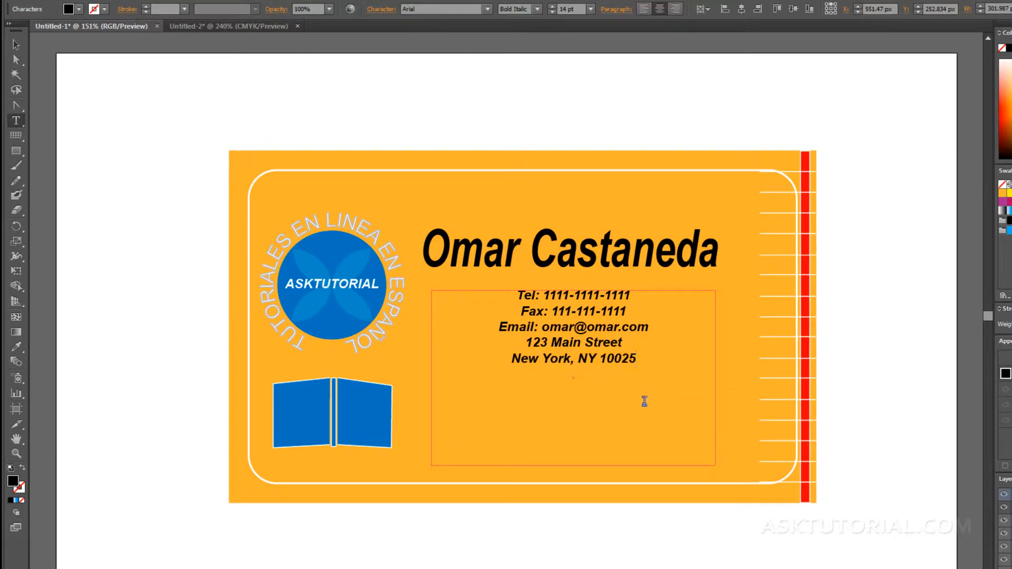
{"action": "left_click_drag", "start_coordinate": [637, 359], "coordinate": [466, 289]}
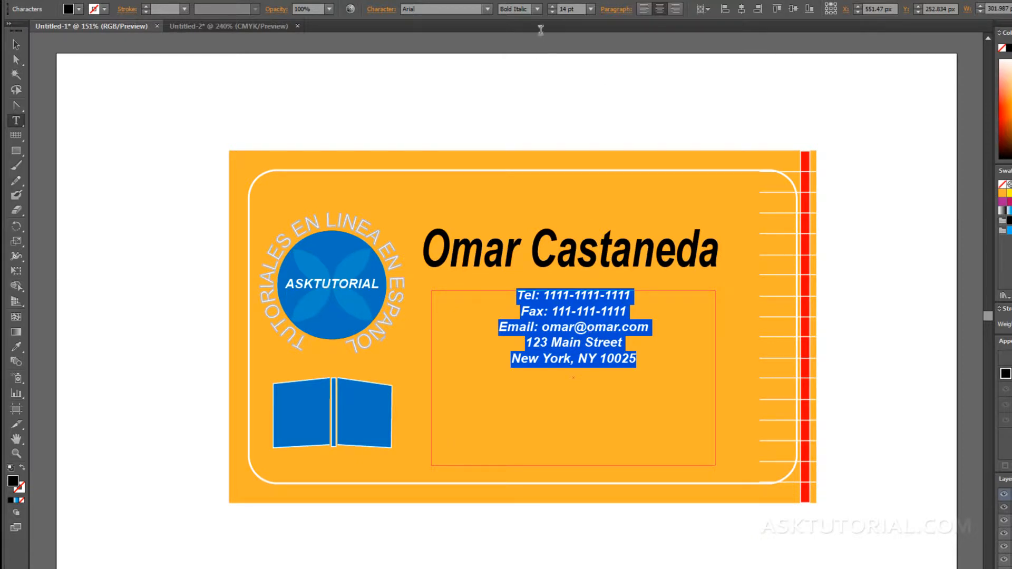
Left-align the contact lines and change their font style to Arial Italic.
{"action": "left_click", "coordinate": [642, 10]}
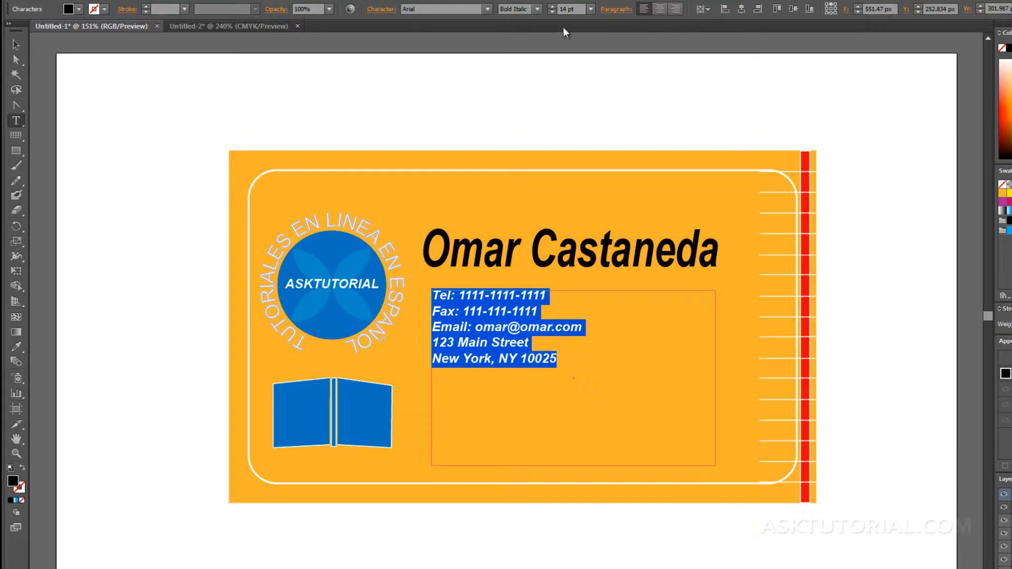
{"action": "left_click", "coordinate": [487, 8]}
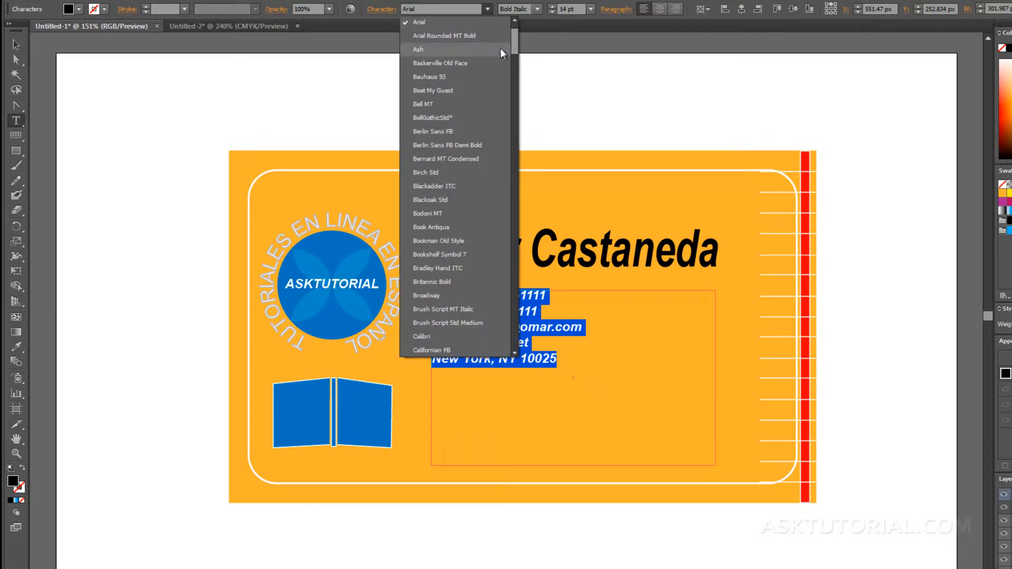
{"action": "left_click", "coordinate": [539, 5]}
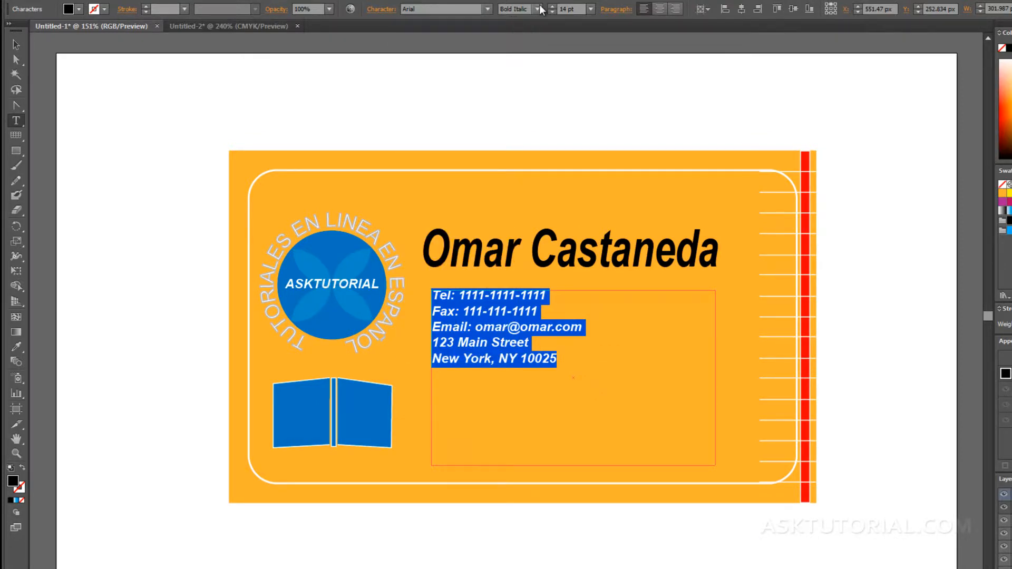
{"action": "left_click", "coordinate": [539, 6]}
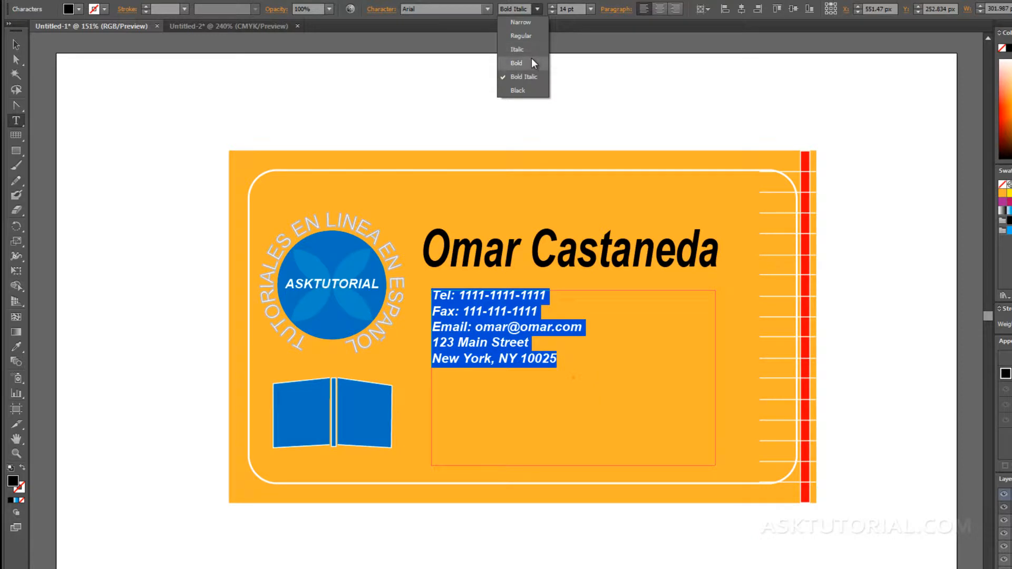
{"action": "left_click", "coordinate": [517, 49]}
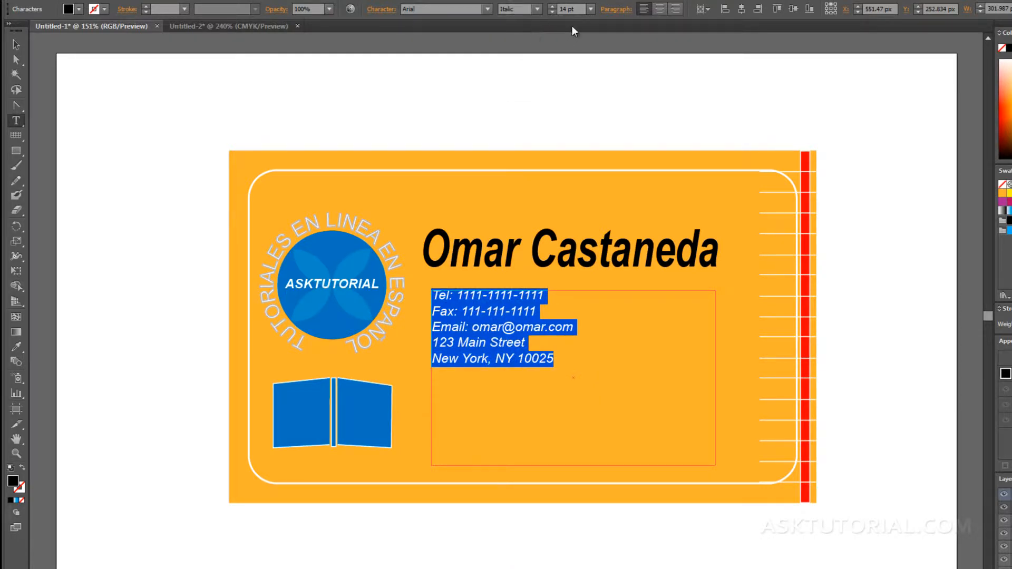
Set the contact text size to 14 pt after briefly trying 36 pt.
{"action": "left_click", "coordinate": [589, 9]}
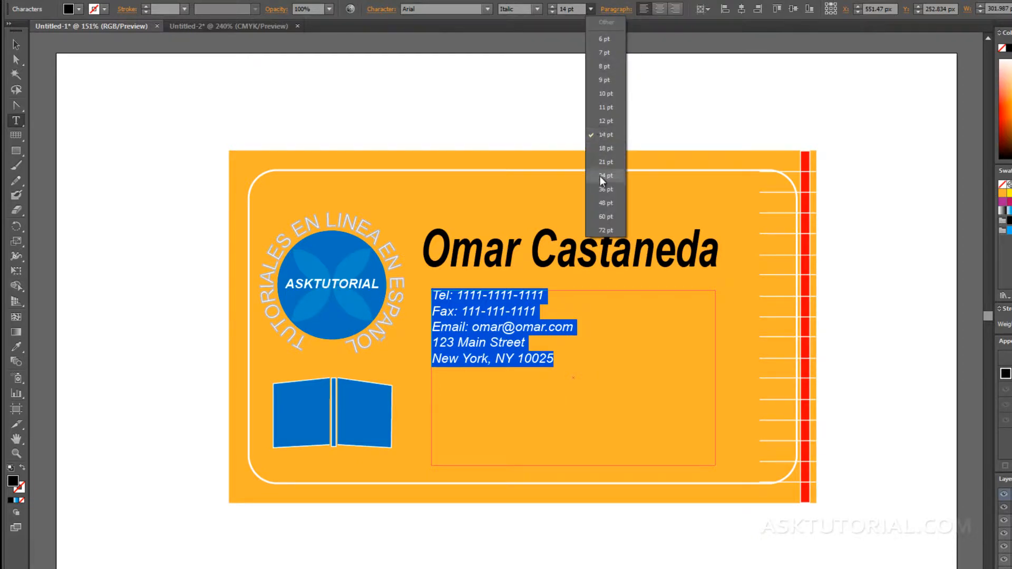
{"action": "left_click", "coordinate": [601, 189]}
{"action": "left_click", "coordinate": [590, 9]}
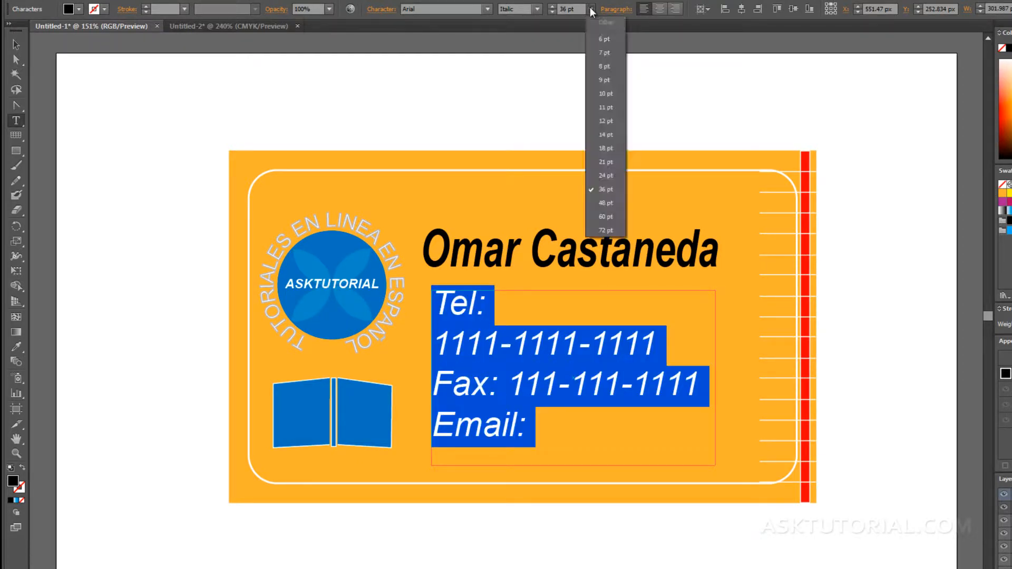
{"action": "left_click", "coordinate": [599, 134]}
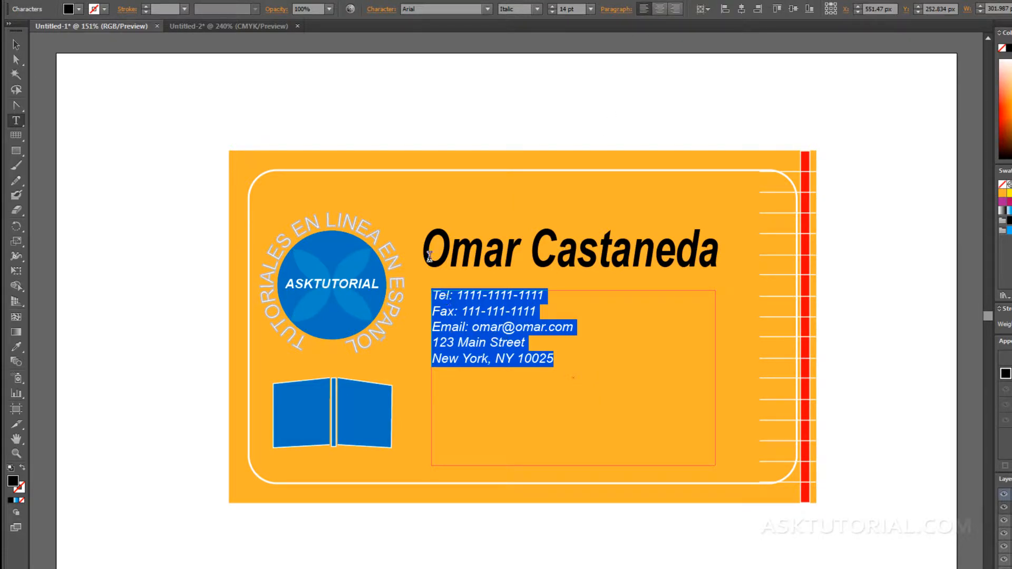
Resize the contact text frame and shift it slightly down and right.
{"action": "left_click", "coordinate": [15, 44]}
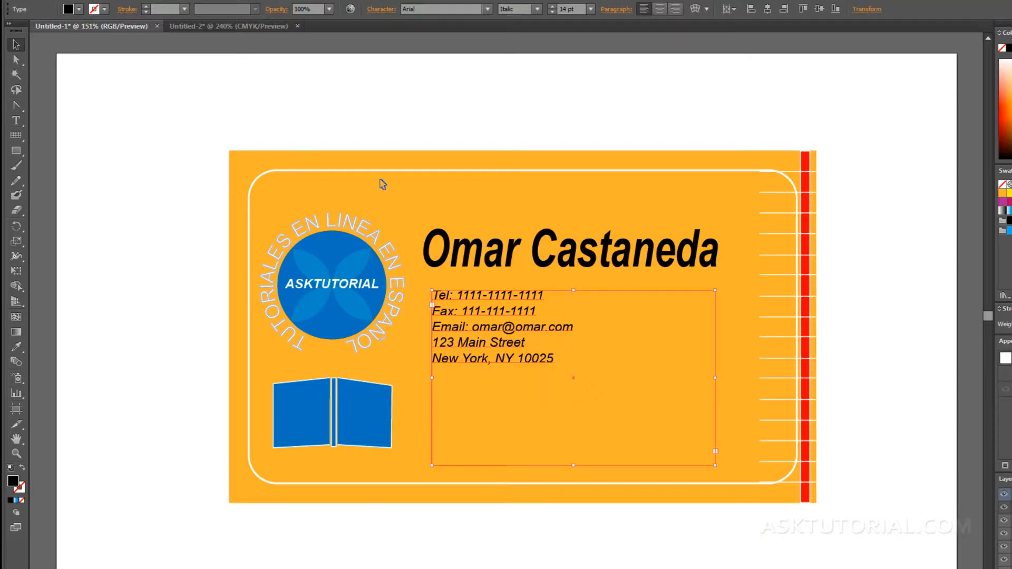
{"action": "left_click_drag", "start_coordinate": [715, 464], "coordinate": [587, 381]}
{"action": "left_click_drag", "start_coordinate": [530, 332], "coordinate": [537, 354]}
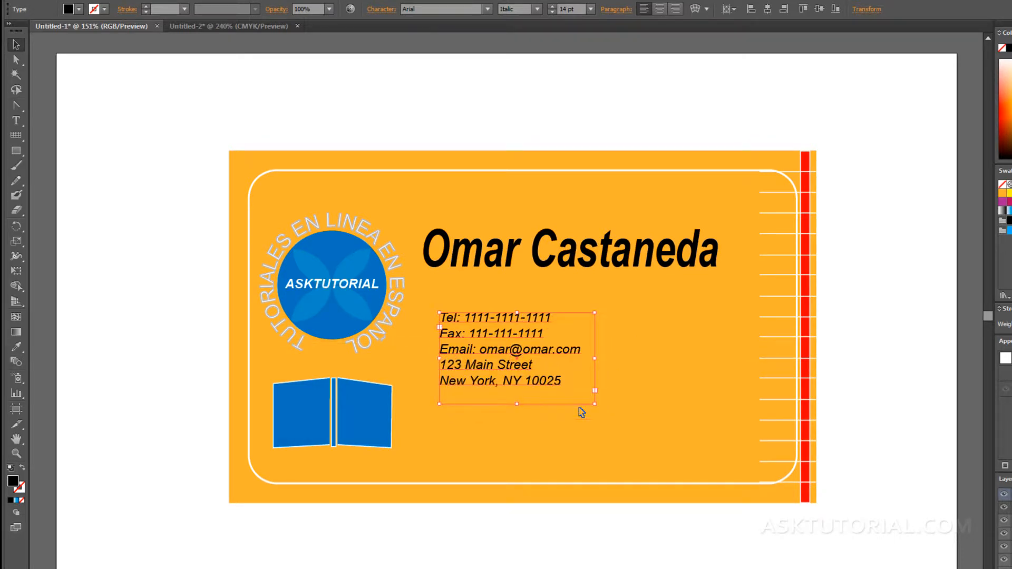
{"action": "left_click_drag", "start_coordinate": [594, 404], "coordinate": [692, 441]}
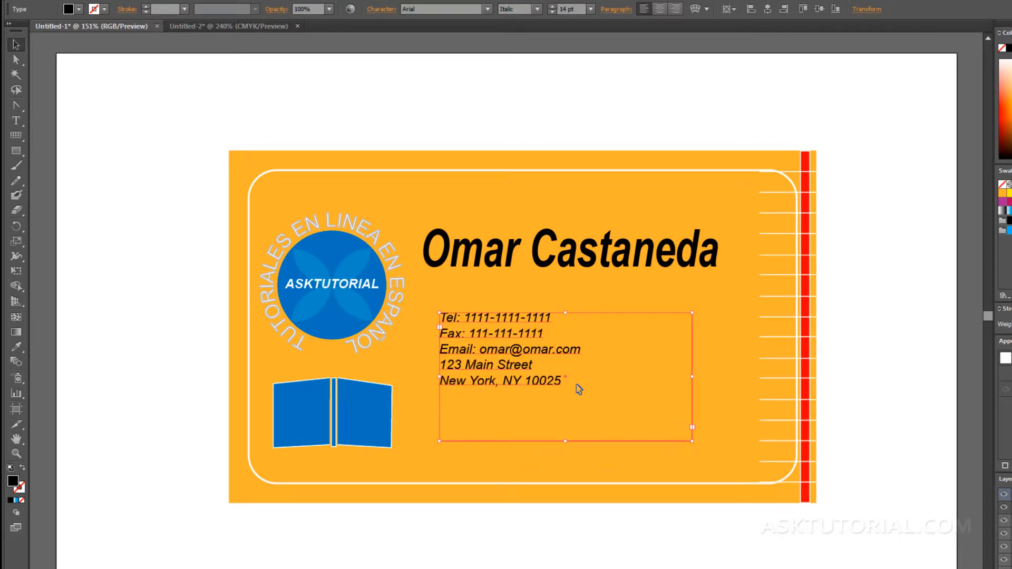
Set all five contact lines to 21 pt from the font size list.
{"action": "double_click", "coordinate": [556, 379]}
{"action": "triple_click", "coordinate": [557, 381]}
{"action": "left_click", "coordinate": [557, 381]}
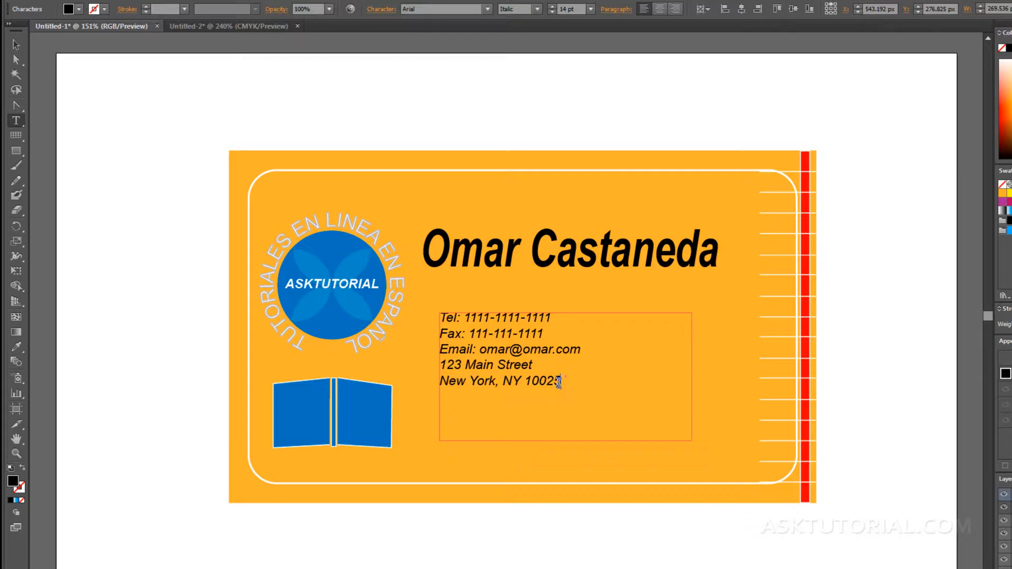
{"action": "left_click_drag", "start_coordinate": [560, 381], "coordinate": [434, 305]}
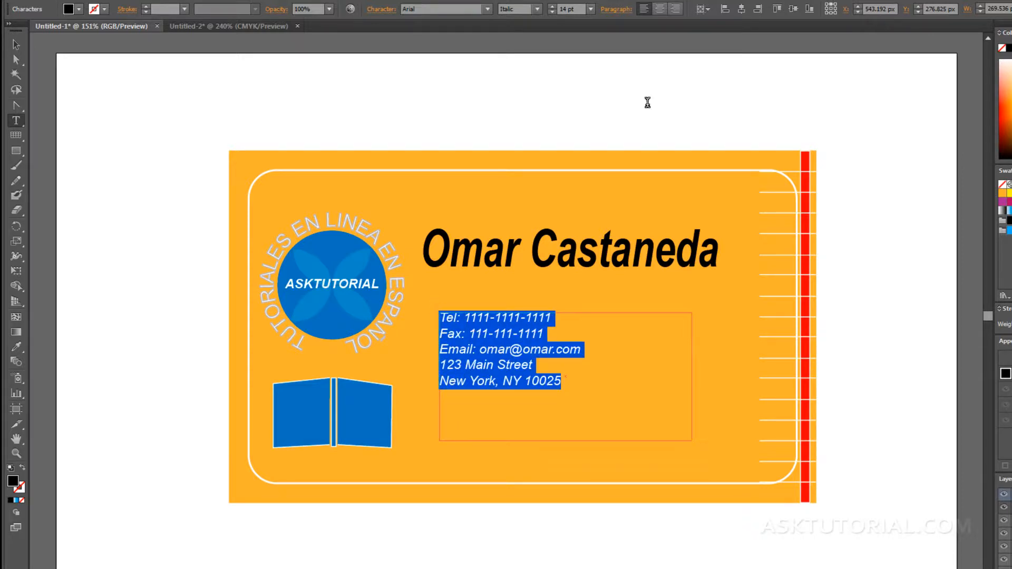
{"action": "left_click", "coordinate": [591, 9]}
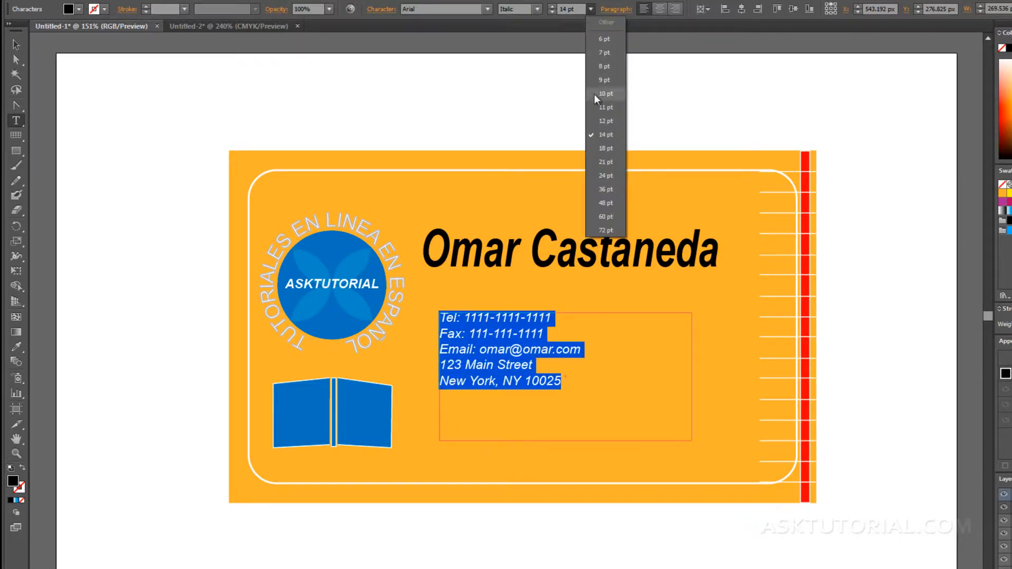
{"action": "left_click", "coordinate": [603, 163]}
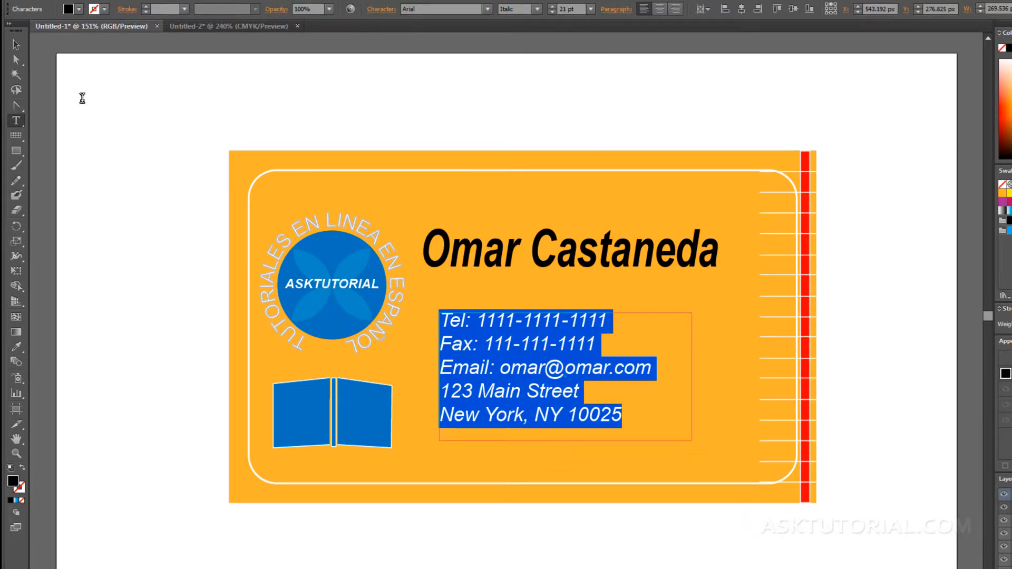
{"action": "left_click", "coordinate": [16, 45]}
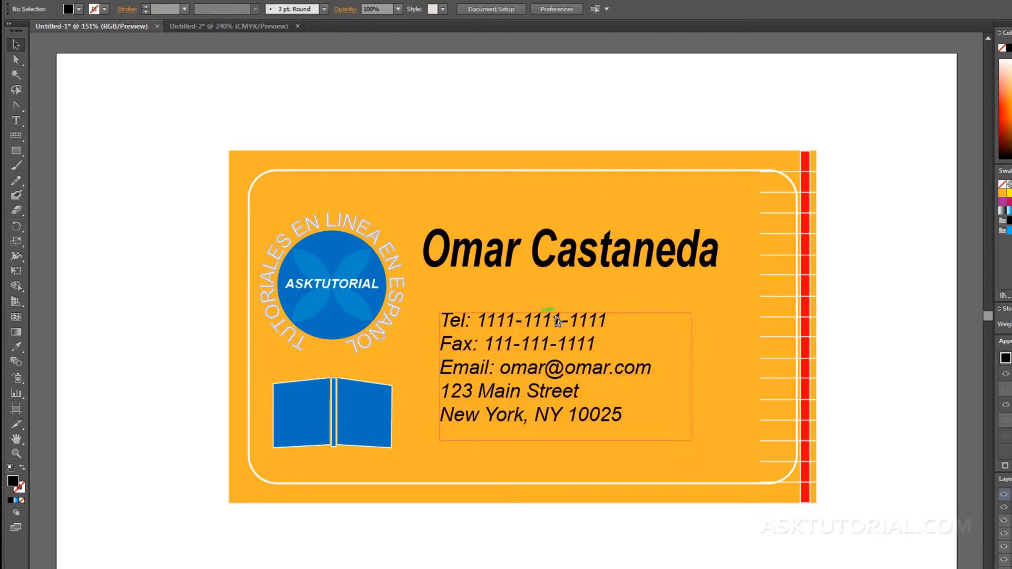
Fill the contact text white after trying red and yellow, then make the name heading white.
{"action": "left_click", "coordinate": [534, 351]}
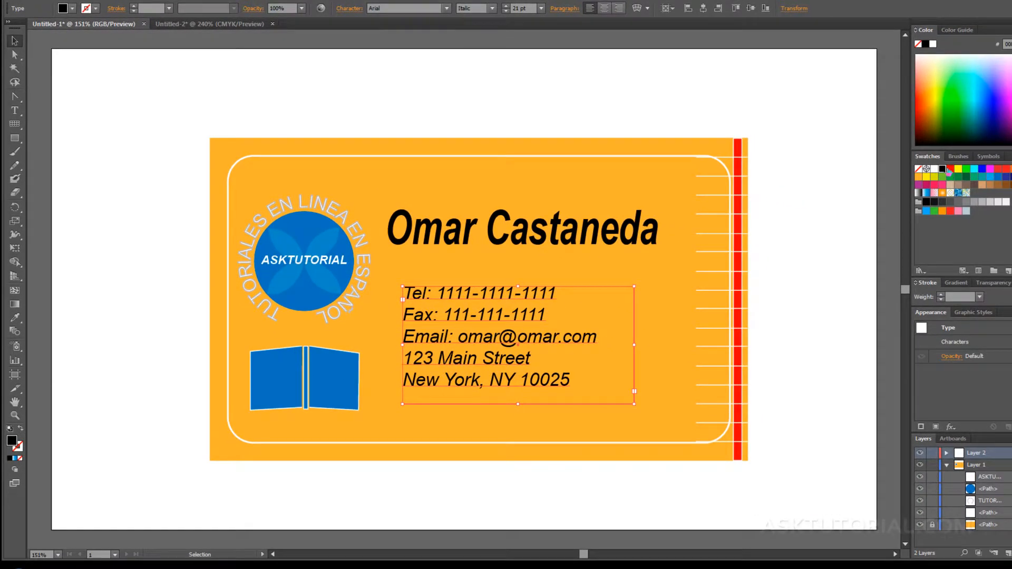
{"action": "left_click", "coordinate": [949, 169]}
{"action": "left_click", "coordinate": [957, 169]}
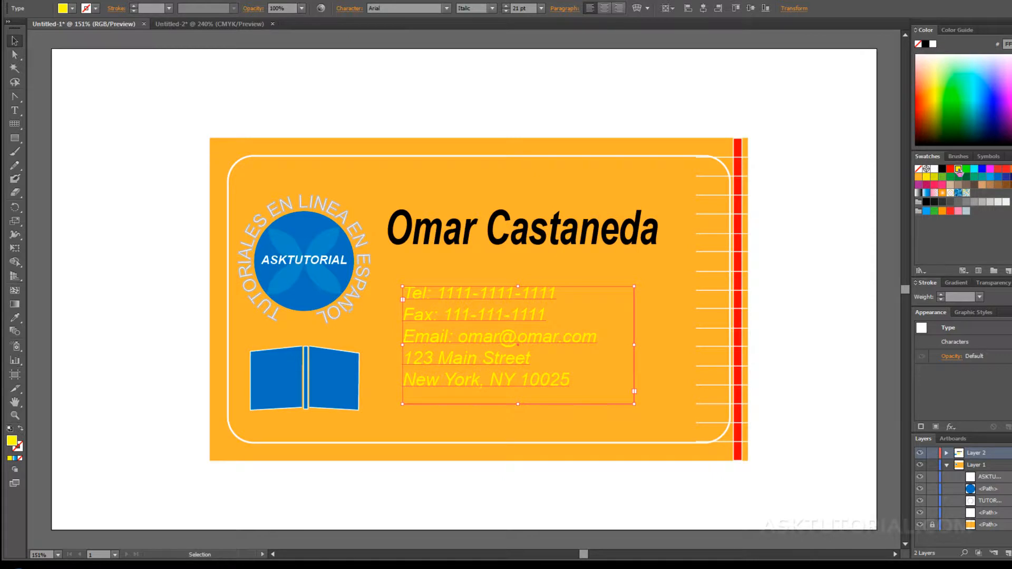
{"action": "left_click", "coordinate": [934, 170]}
{"action": "left_click", "coordinate": [514, 268]}
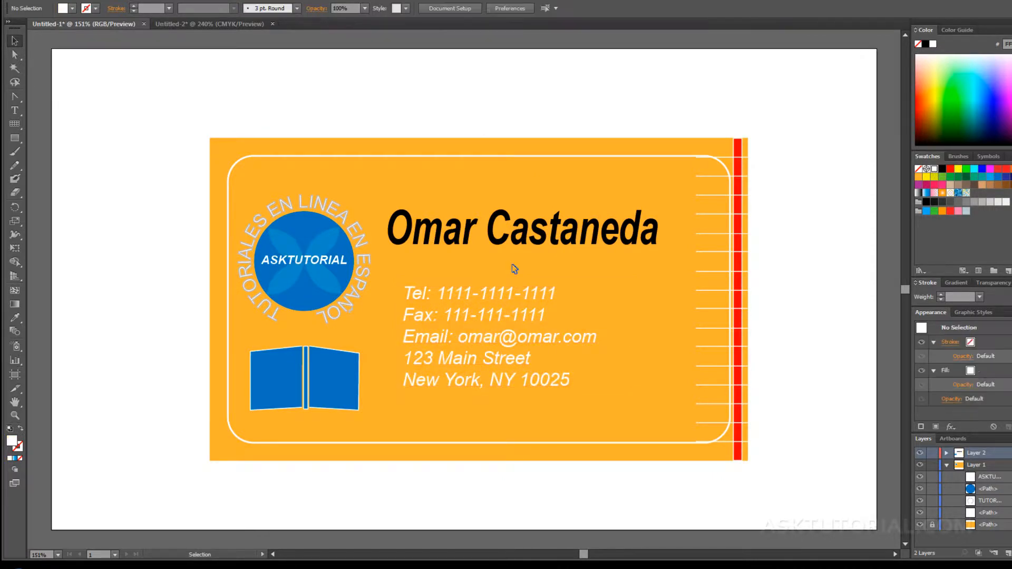
{"action": "left_click", "coordinate": [505, 215]}
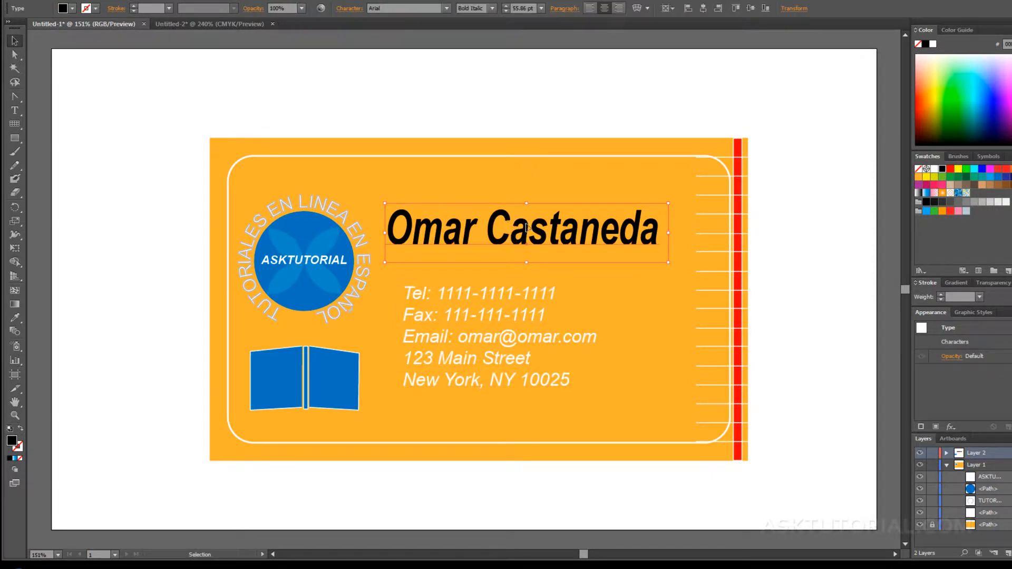
{"action": "left_click", "coordinate": [934, 169]}
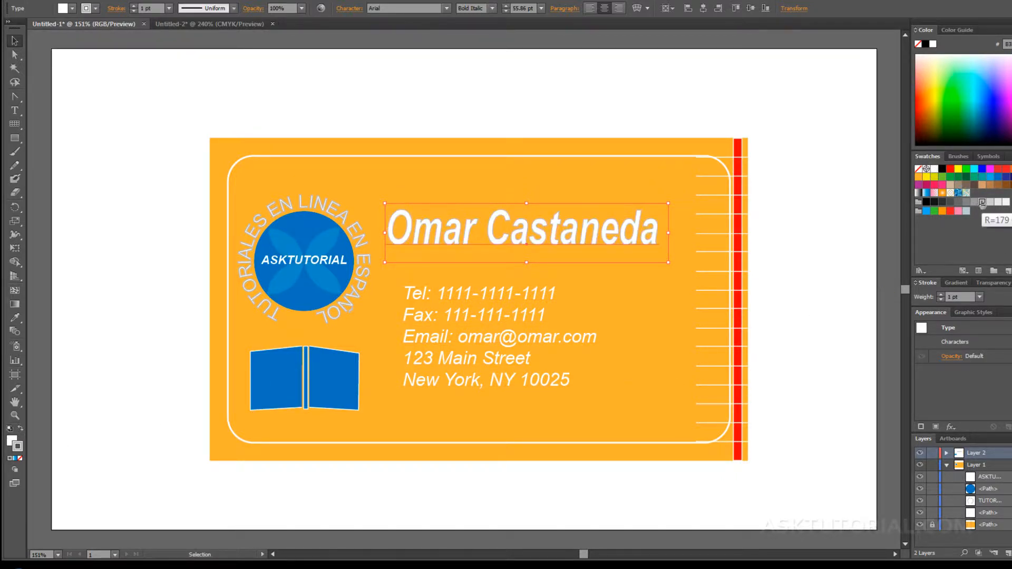
{"action": "left_click", "coordinate": [659, 307]}
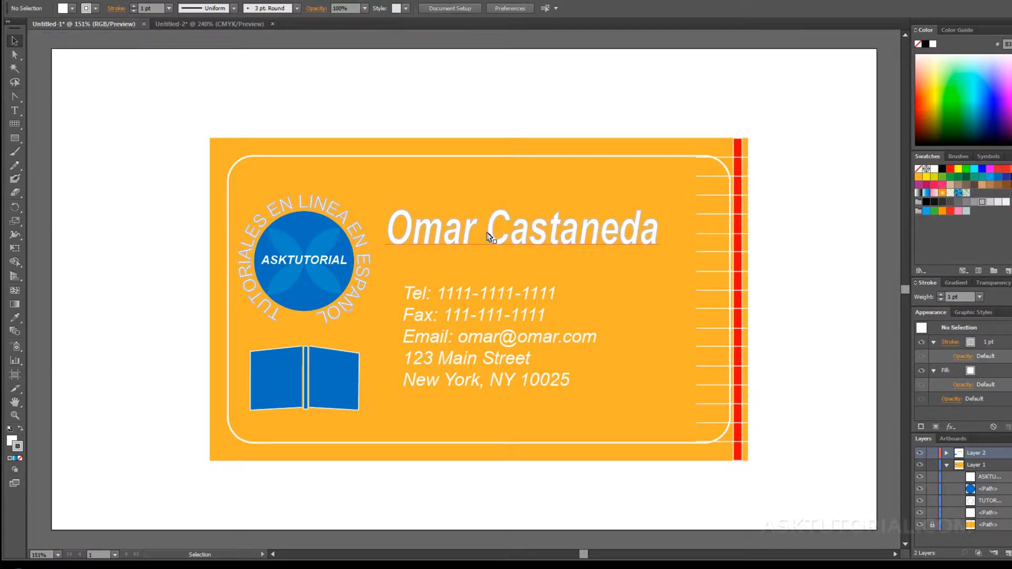
Give the contact text a grey fill with no outline and nudge it slightly left.
{"action": "left_click", "coordinate": [524, 319]}
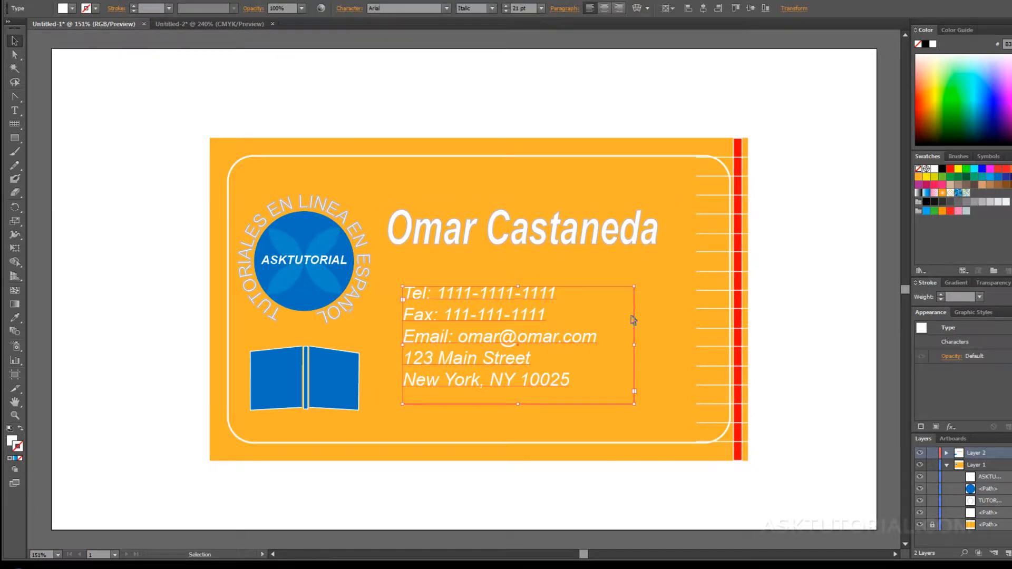
{"action": "left_click", "coordinate": [974, 203]}
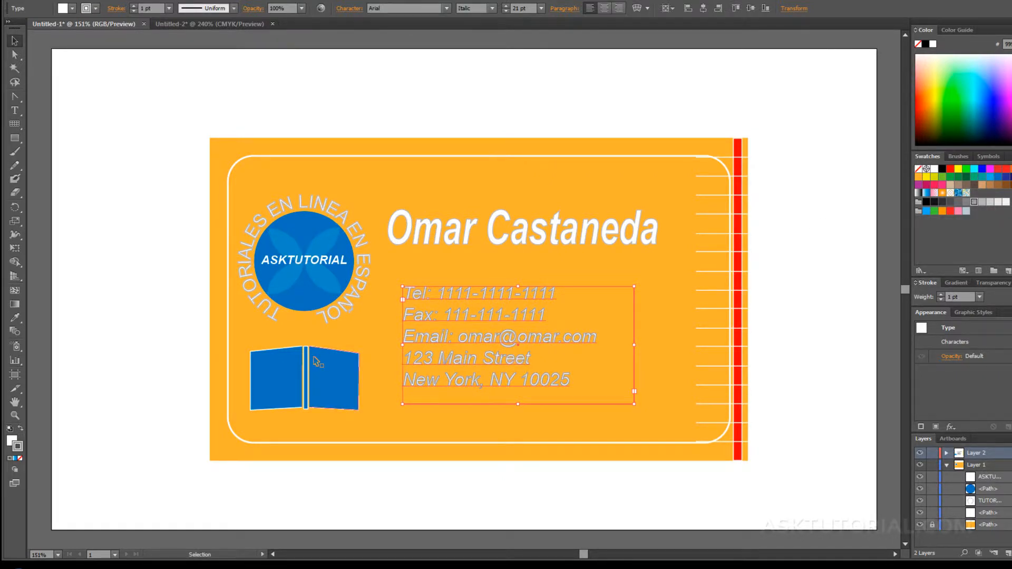
{"action": "left_click", "coordinate": [20, 458]}
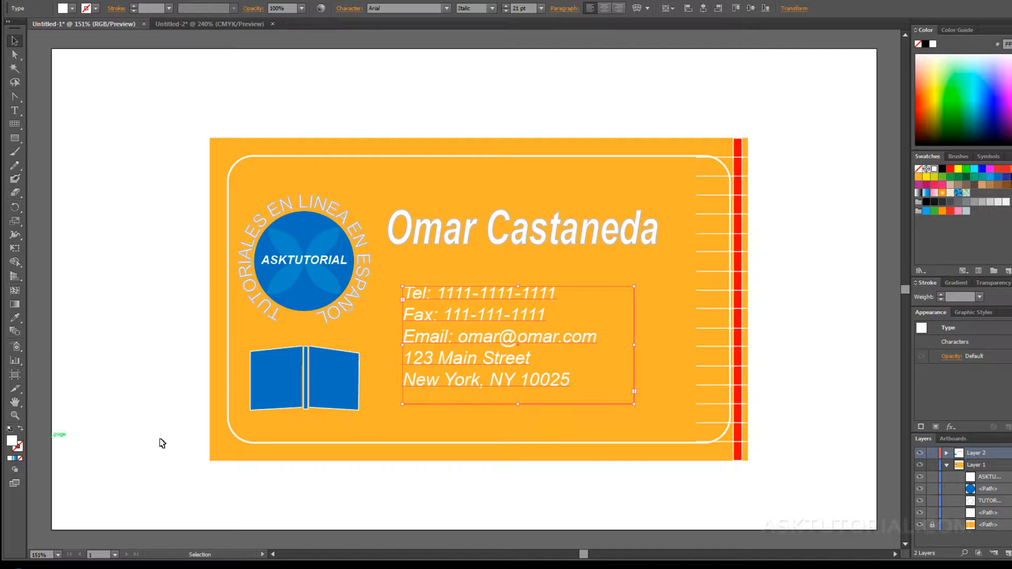
{"action": "left_click", "coordinate": [960, 202]}
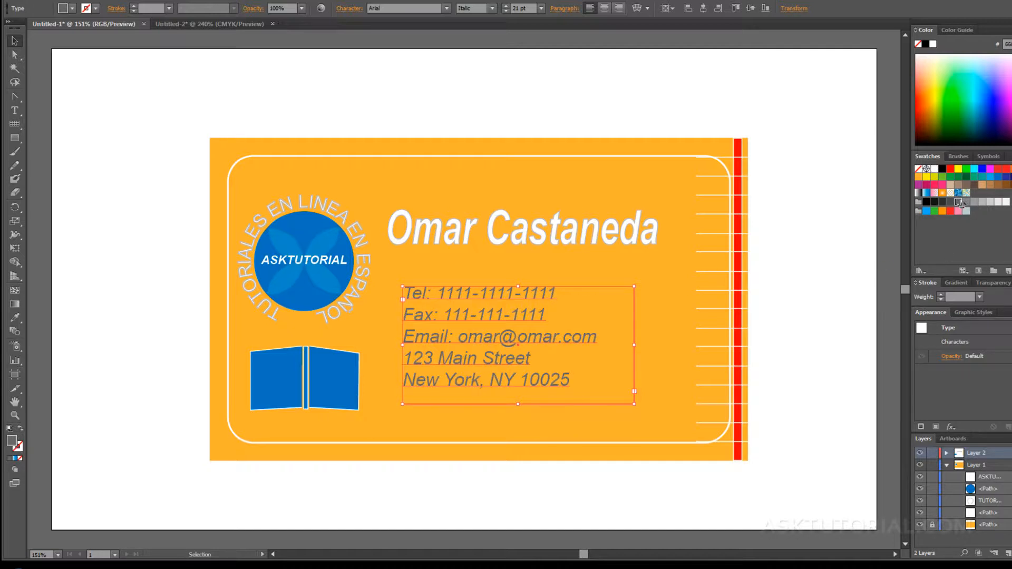
{"action": "left_click", "coordinate": [661, 324]}
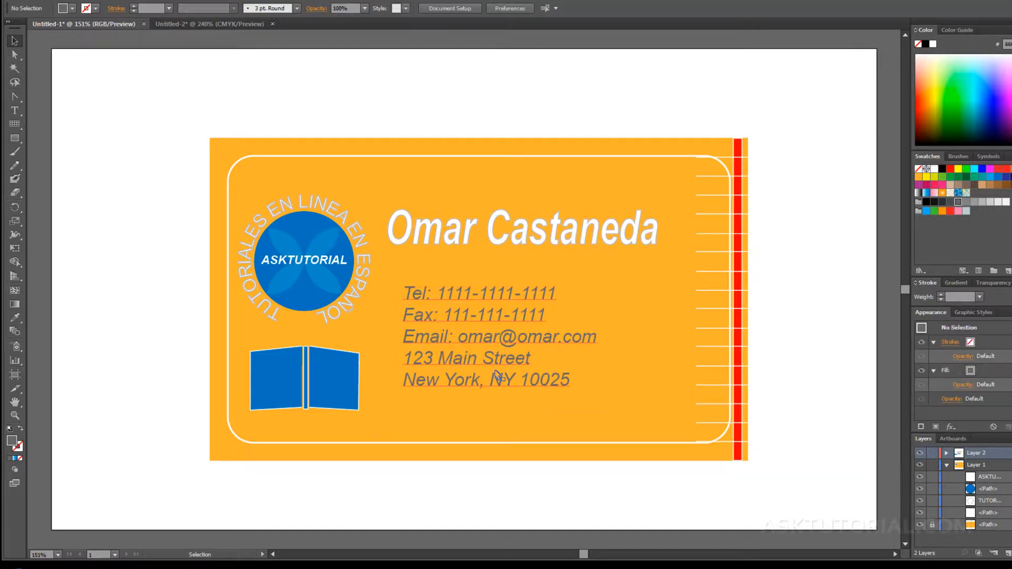
{"action": "left_click_drag", "start_coordinate": [483, 361], "coordinate": [479, 362]}
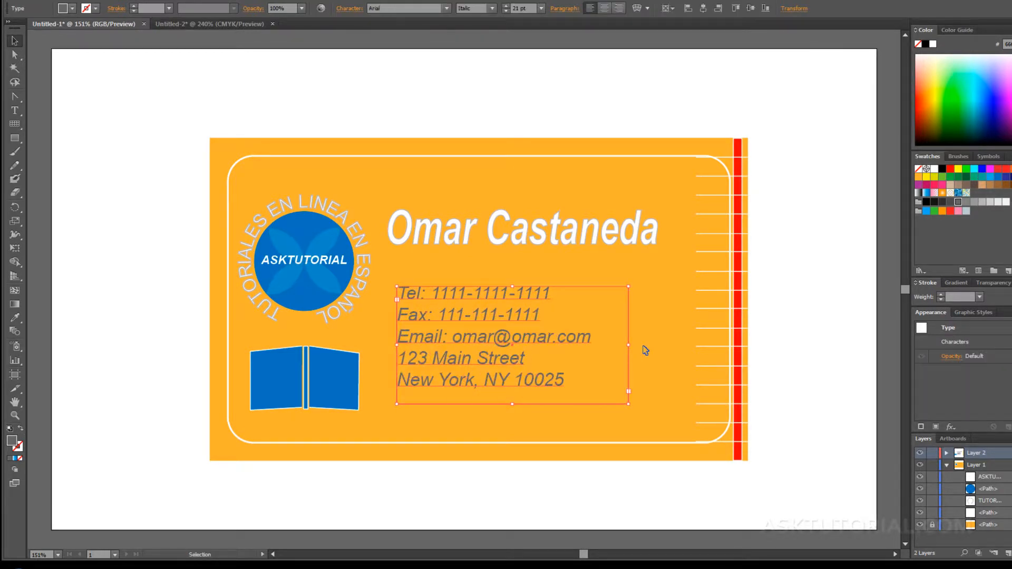
{"action": "left_click", "coordinate": [645, 349]}
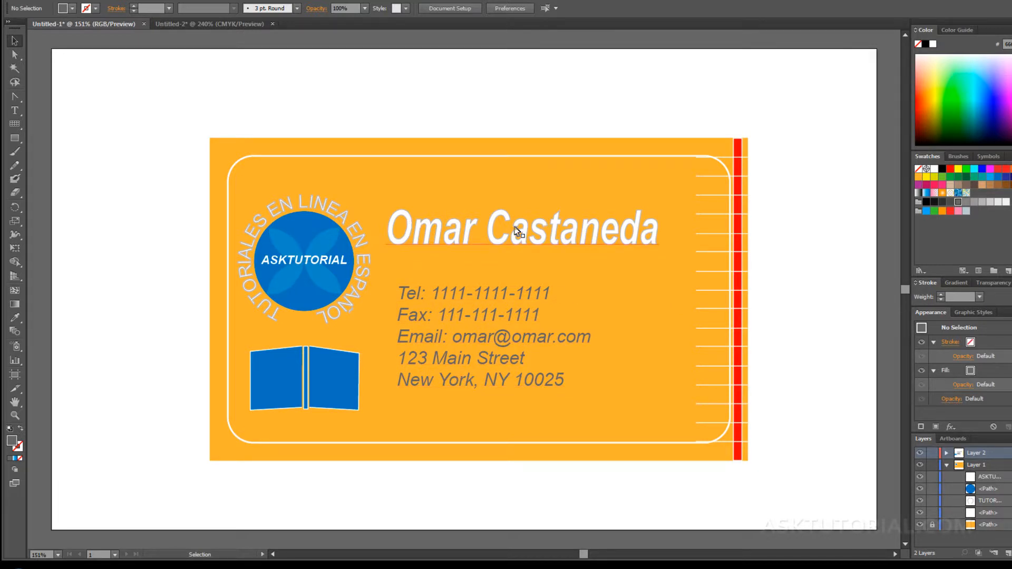
Enlarge the contact frame and type a test line of N characters after 10025.
{"action": "left_click", "coordinate": [516, 300]}
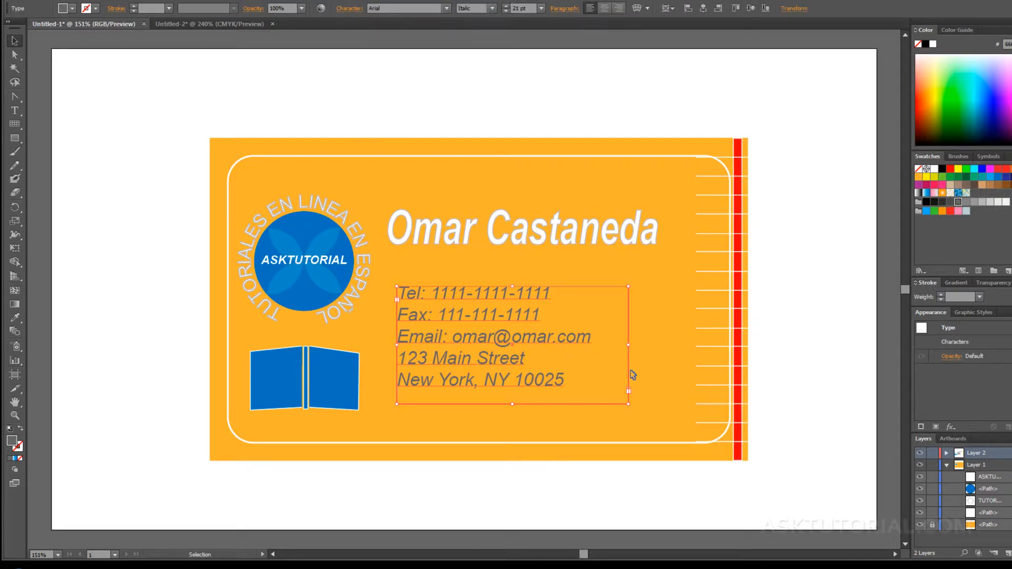
{"action": "left_click_drag", "start_coordinate": [670, 344], "coordinate": [722, 345]}
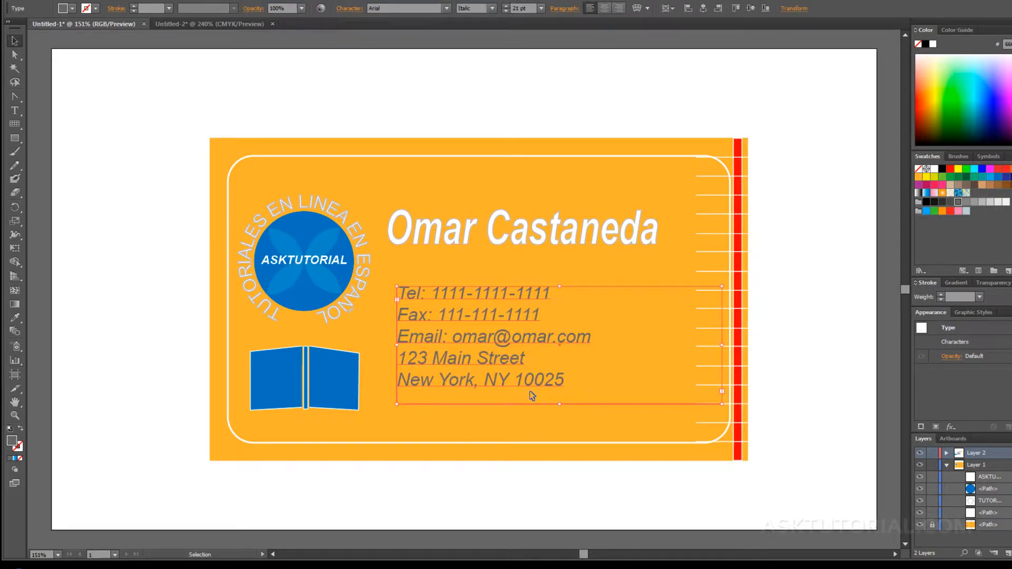
{"action": "left_click_drag", "start_coordinate": [559, 403], "coordinate": [558, 470]}
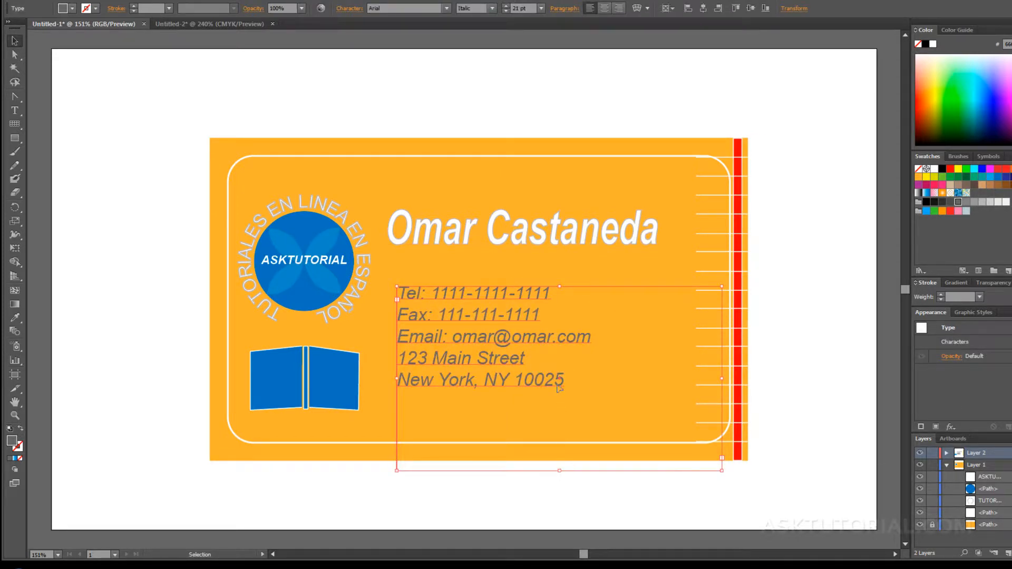
{"action": "key", "text": "t"}
{"action": "left_click", "coordinate": [565, 377]}
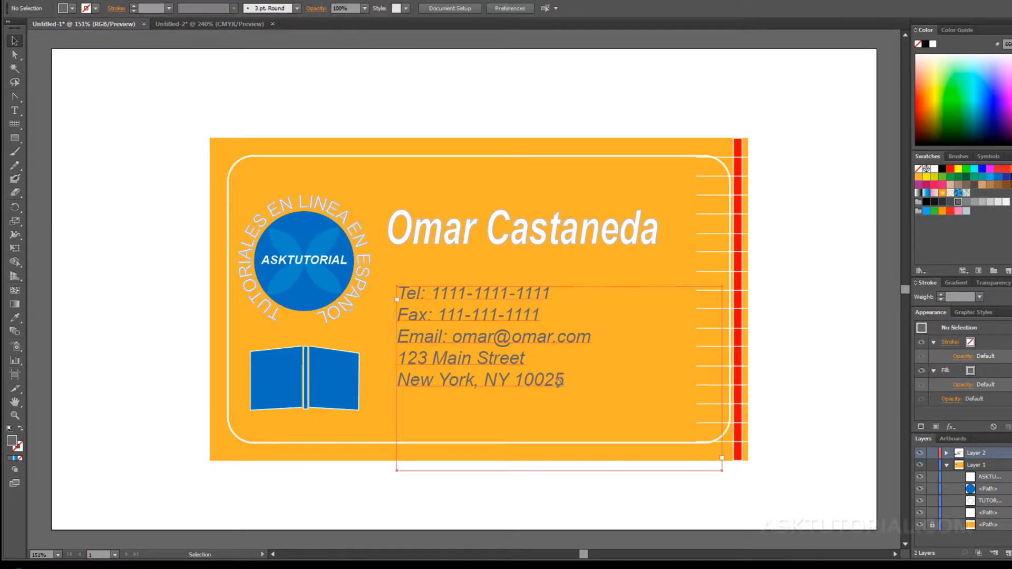
{"action": "type", "text": "N"}
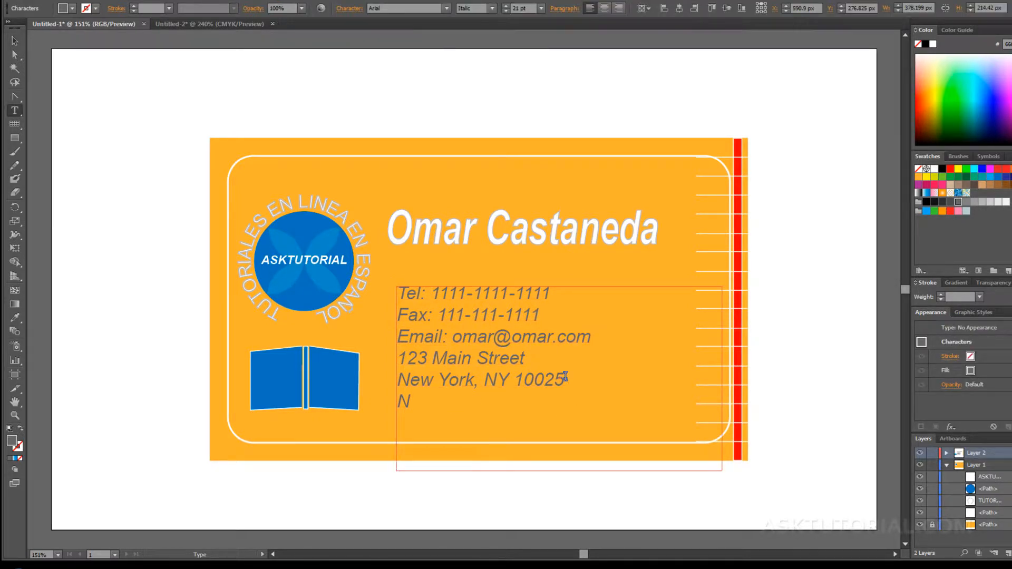
{"action": "type", "text": "NNNNNNNNNNNNNNNNNNNNNNNNNNNNNNNNNNNNNNNNNNNNNNNNNNNN"}
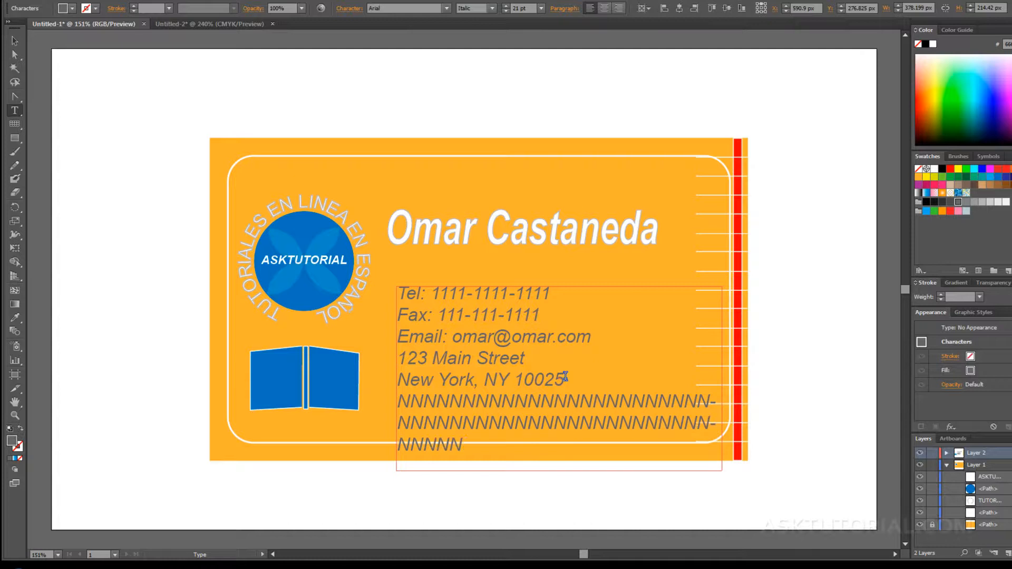
{"action": "type", "text": "NNNNNNNNNNNNNNNNN"}
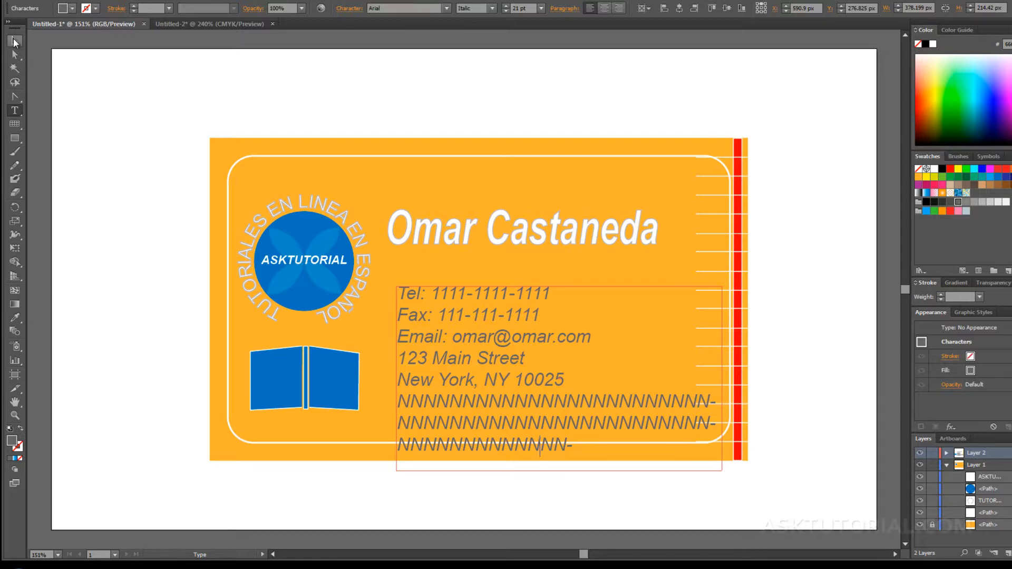
{"action": "left_click", "coordinate": [14, 42]}
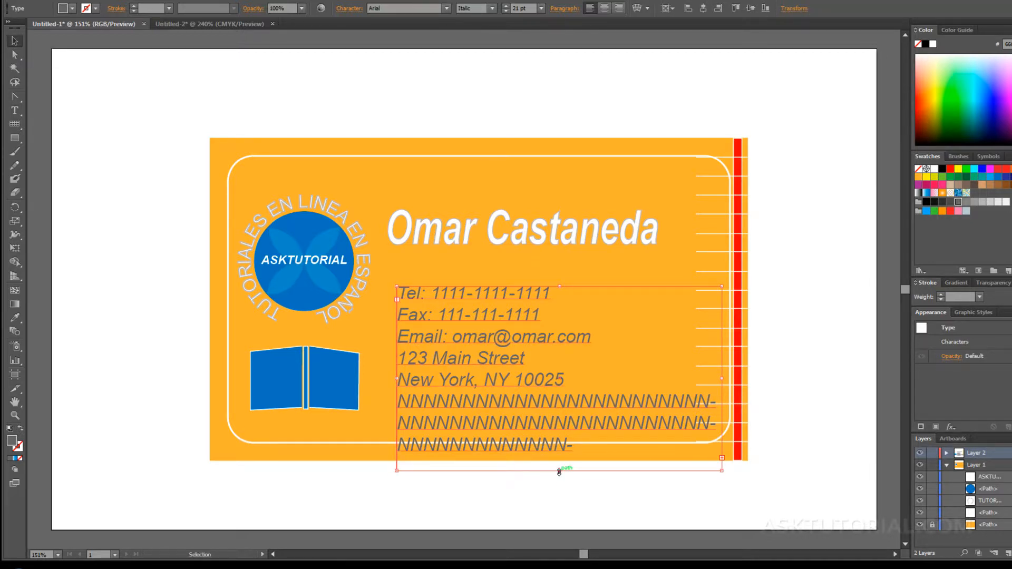
{"action": "left_click_drag", "start_coordinate": [559, 471], "coordinate": [559, 514]}
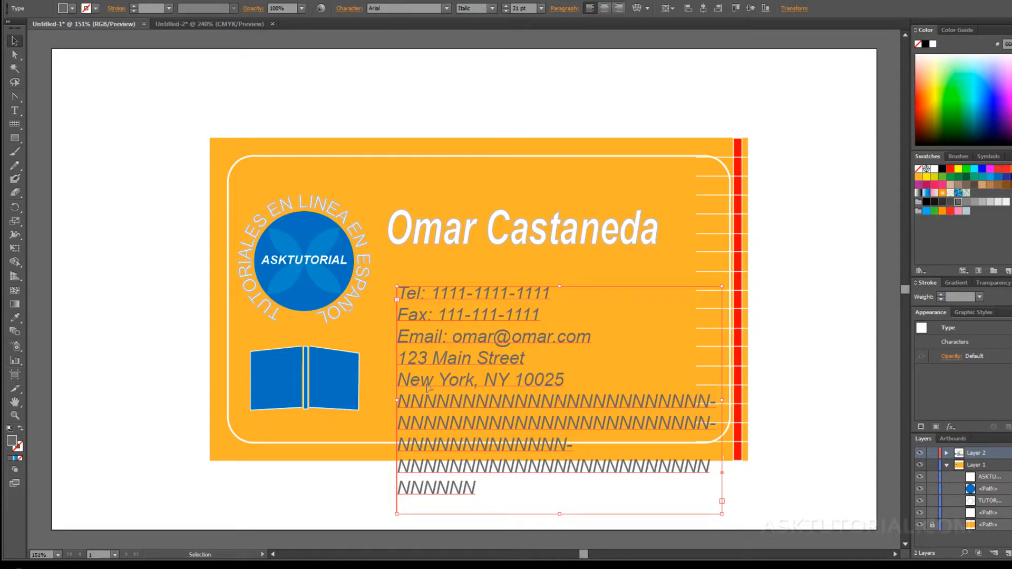
Delete the filler N lines, leaving only the five contact lines.
{"action": "left_click", "coordinate": [477, 489]}
{"action": "double_click", "coordinate": [477, 489]}
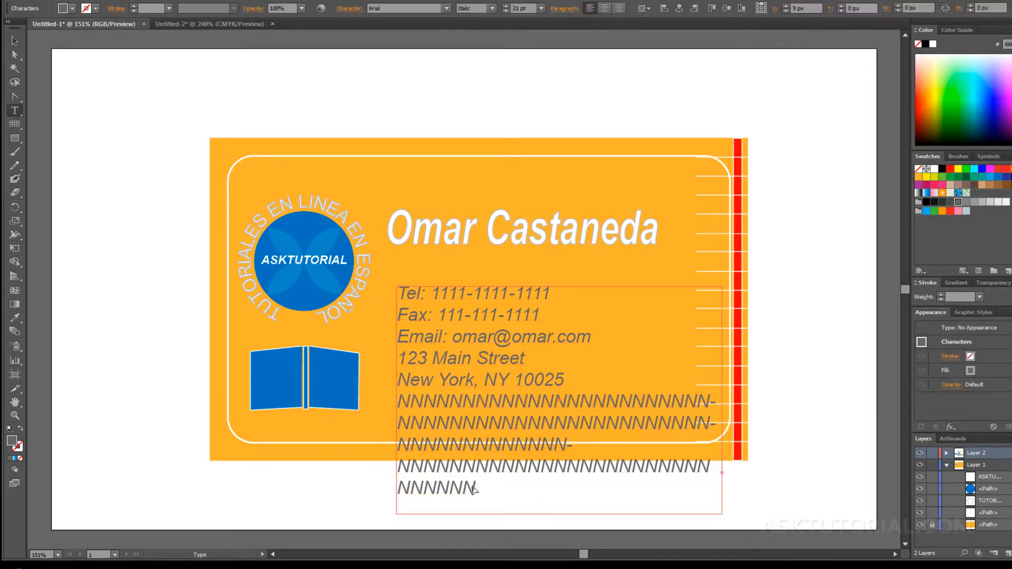
{"action": "left_click_drag", "start_coordinate": [477, 489], "coordinate": [375, 398]}
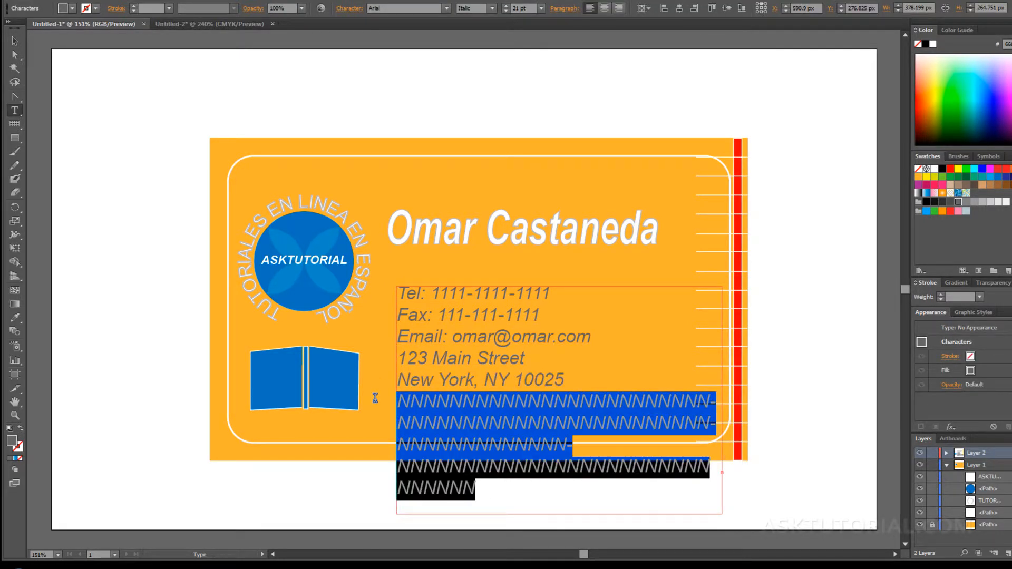
{"action": "key", "text": "BackSpace"}
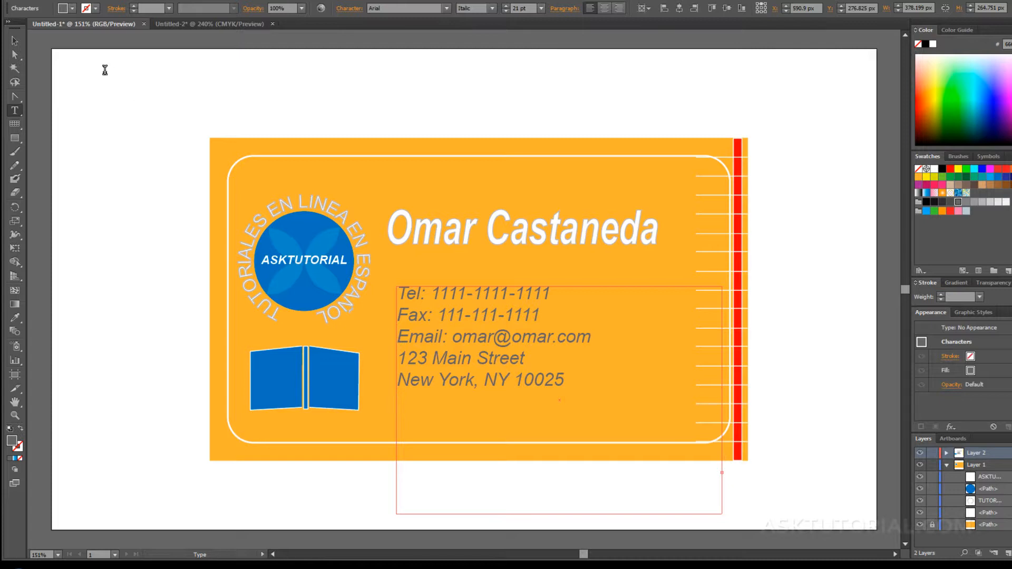
{"action": "left_click", "coordinate": [14, 41]}
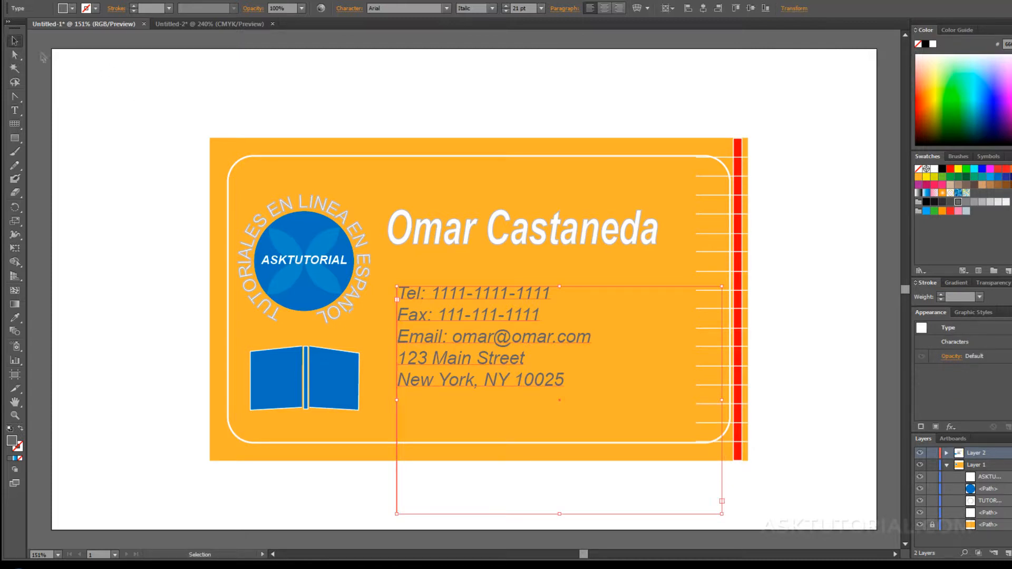
{"action": "left_click", "coordinate": [413, 227]}
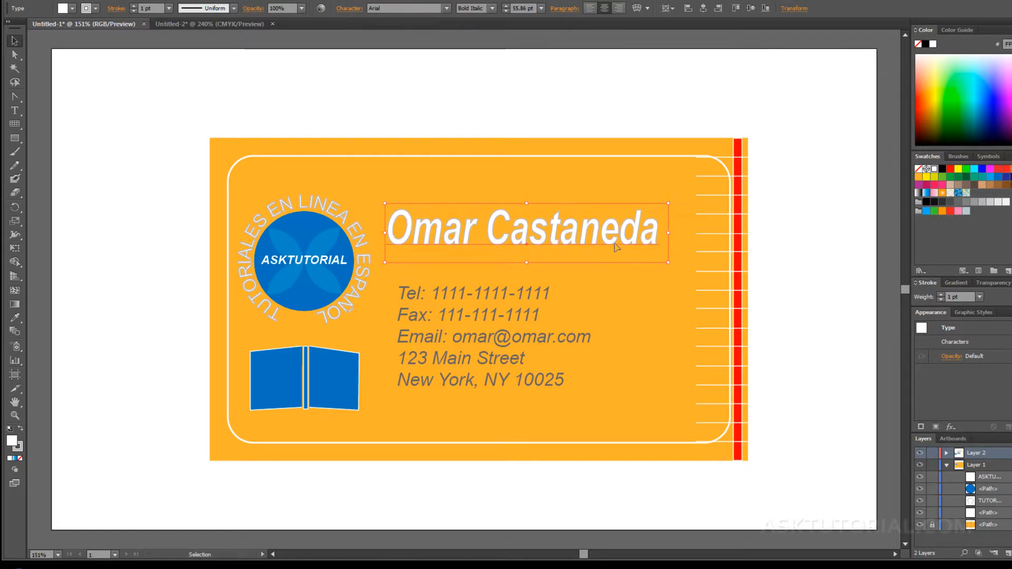
{"action": "double_click", "coordinate": [658, 235]}
{"action": "key", "text": "ctrl+a"}
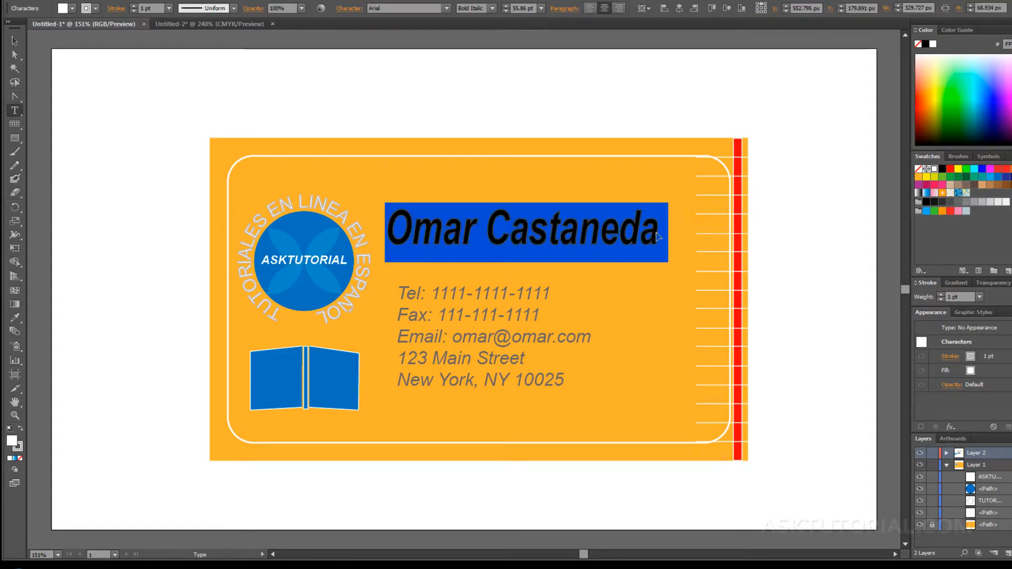
{"action": "left_click", "coordinate": [657, 233]}
{"action": "key", "text": "Return"}
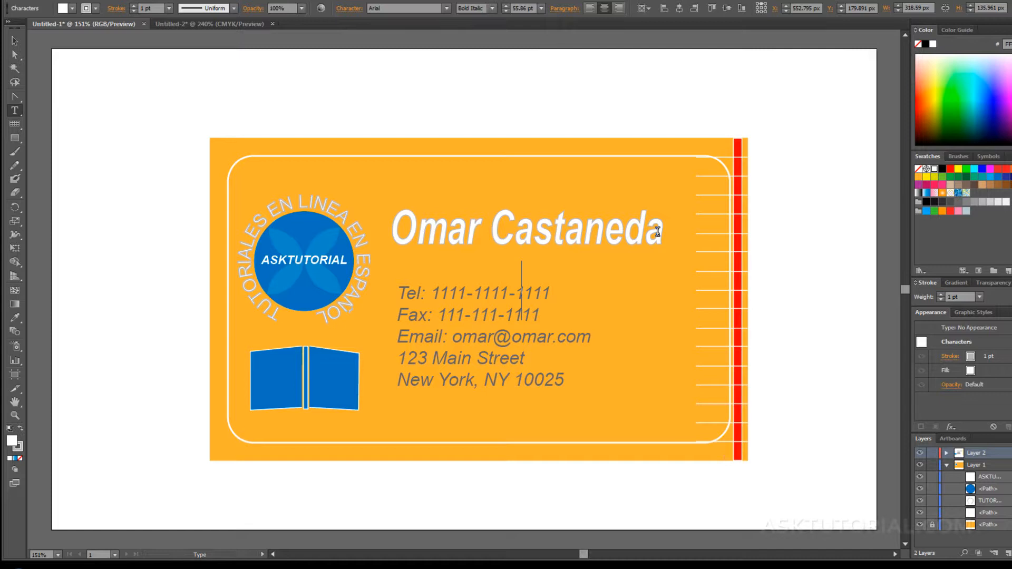
{"action": "type", "text": "ASDASDASDASDADA"}
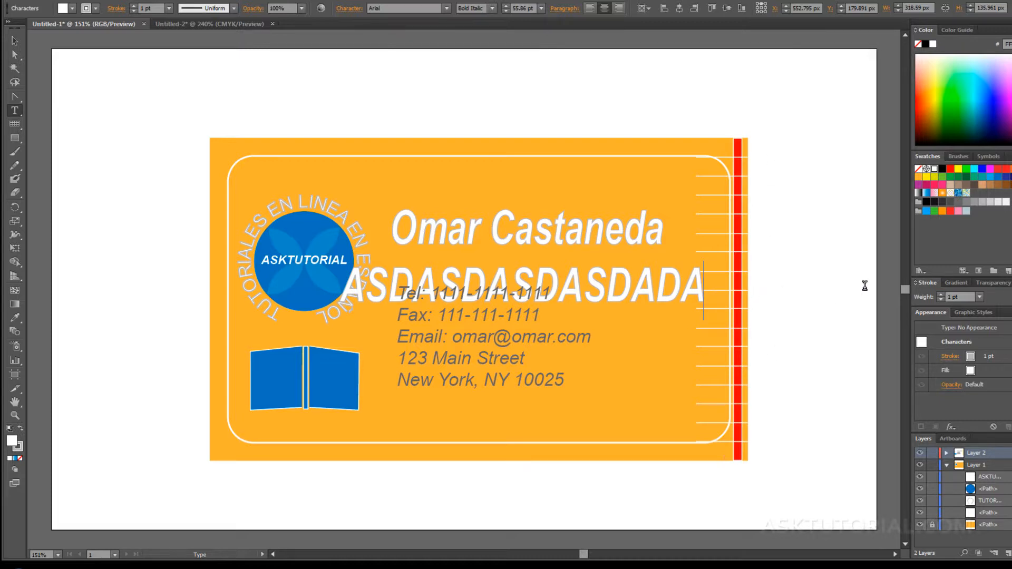
{"action": "left_click_drag", "start_coordinate": [703, 289], "coordinate": [361, 279]}
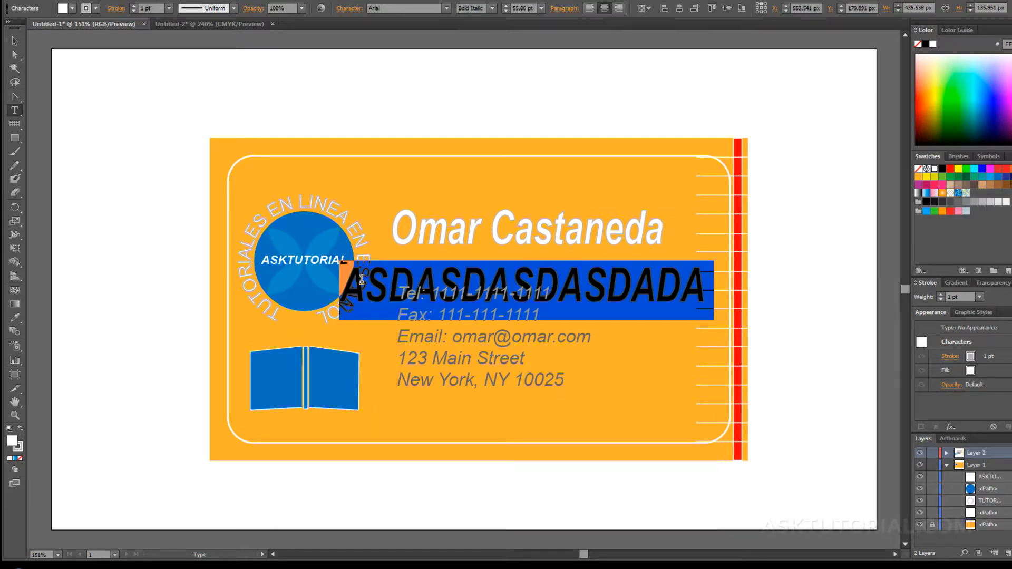
{"action": "key", "text": "BackSpace"}
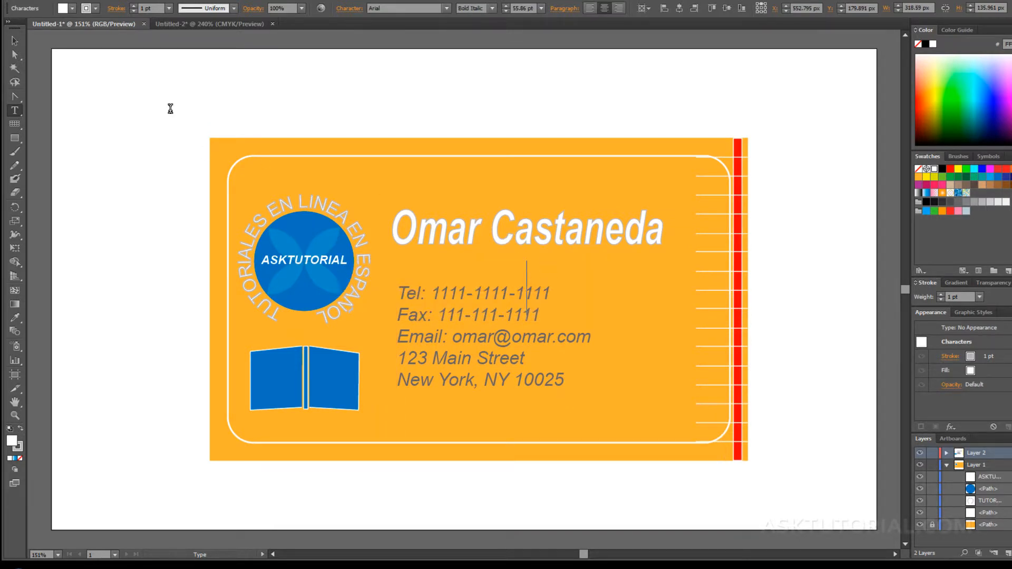
{"action": "key", "text": "Escape"}
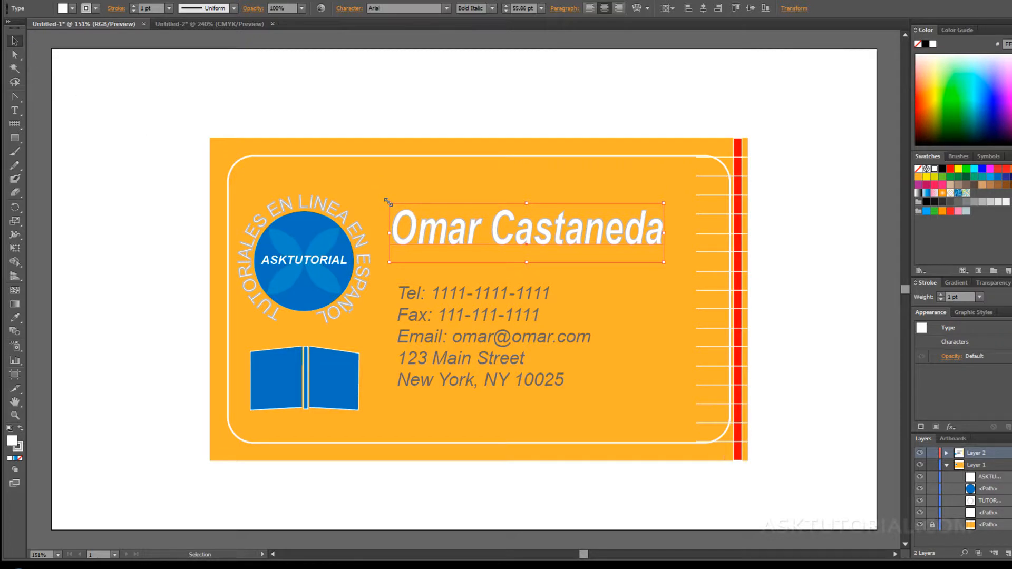
Scale the name heading down to about 37 pt and move it right beside the circular logo.
{"action": "left_click_drag", "start_coordinate": [388, 202], "coordinate": [230, 158]}
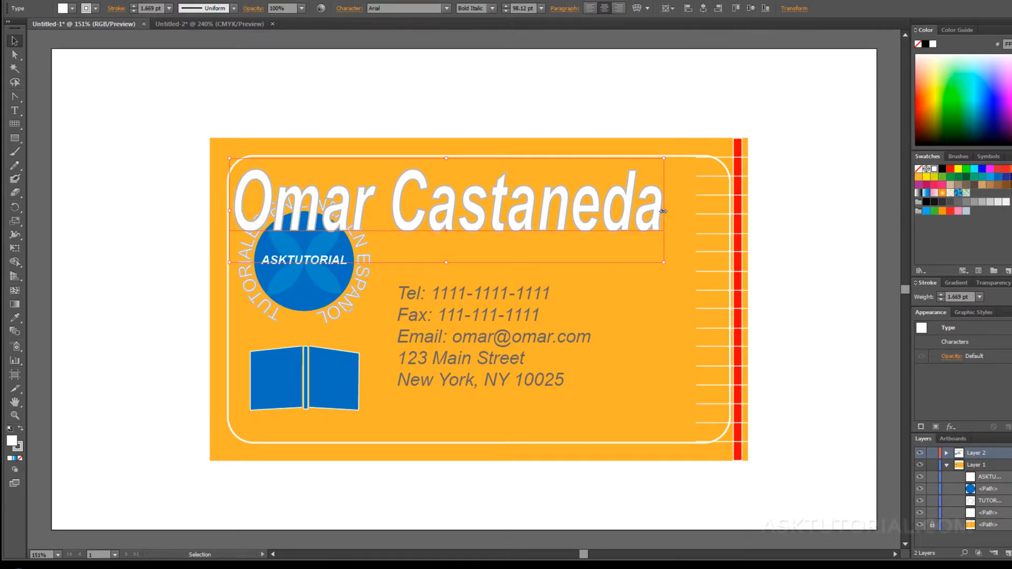
{"action": "left_click_drag", "start_coordinate": [664, 211], "coordinate": [761, 211]}
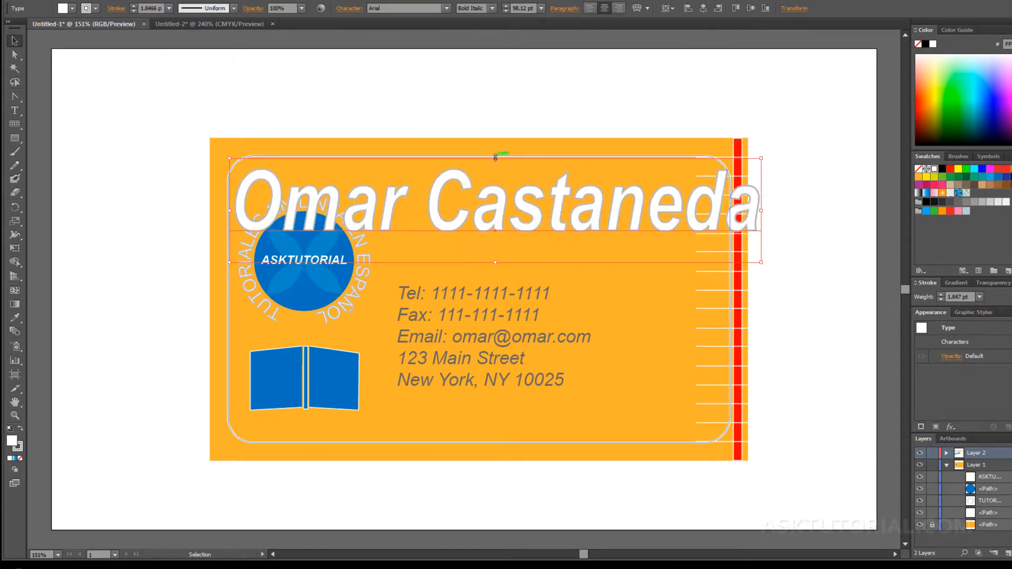
{"action": "left_click_drag", "start_coordinate": [495, 157], "coordinate": [497, 224]}
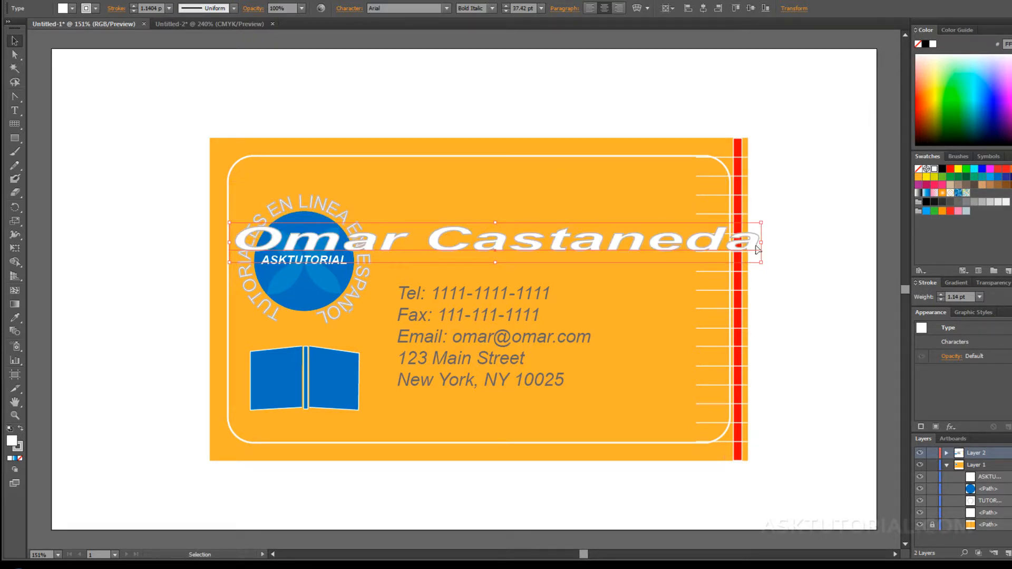
{"action": "left_click_drag", "start_coordinate": [760, 243], "coordinate": [574, 244]}
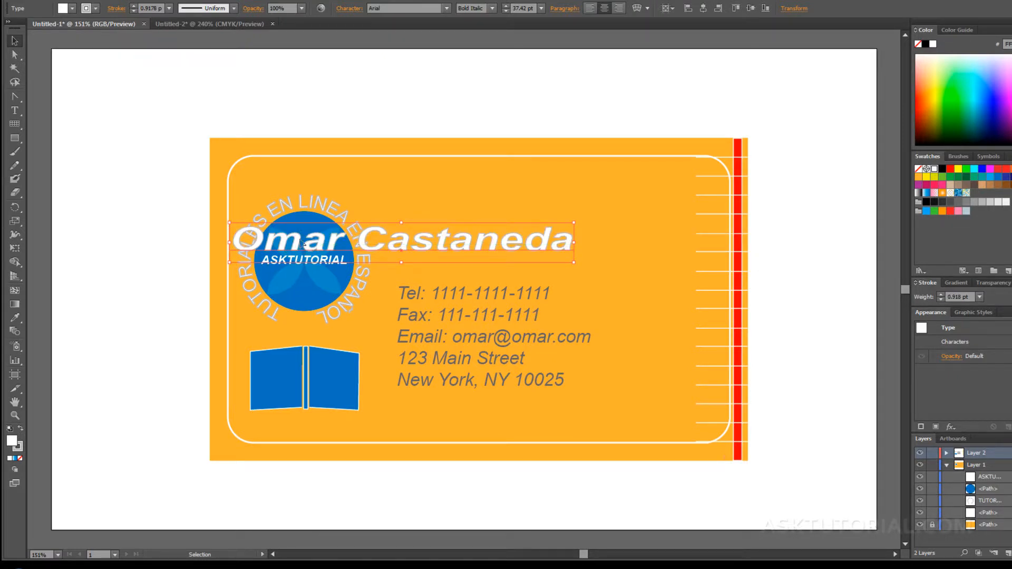
{"action": "left_click_drag", "start_coordinate": [453, 245], "coordinate": [594, 236]}
{"action": "left_click_drag", "start_coordinate": [712, 233], "coordinate": [659, 233]}
Narrow and shorten the contact frame, shifting it left under the name.
{"action": "left_click", "coordinate": [630, 269]}
{"action": "left_click", "coordinate": [492, 304]}
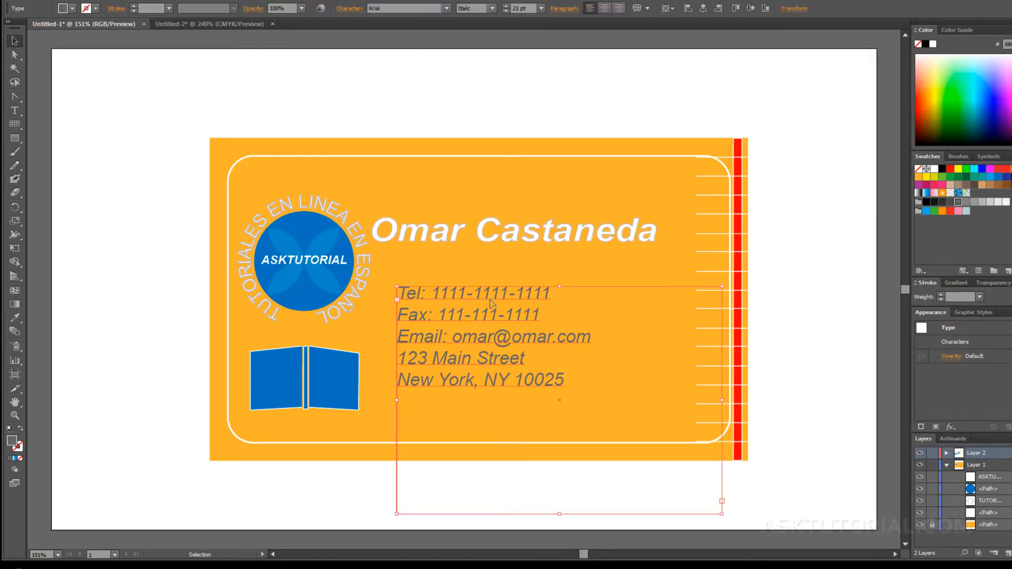
{"action": "left_click_drag", "start_coordinate": [721, 286], "coordinate": [684, 251]}
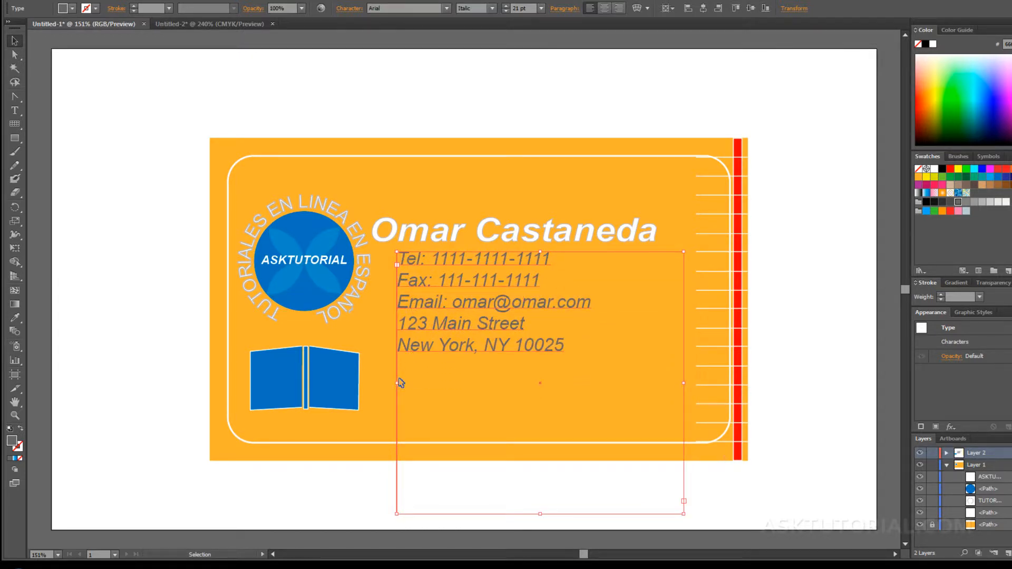
{"action": "left_click_drag", "start_coordinate": [397, 383], "coordinate": [379, 383]}
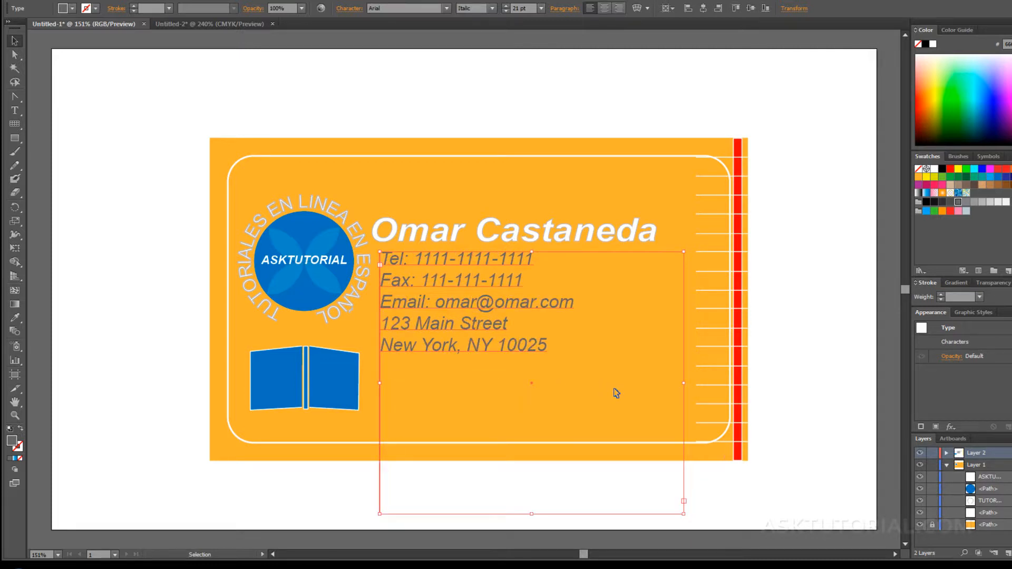
{"action": "left_click_drag", "start_coordinate": [532, 513], "coordinate": [535, 438]}
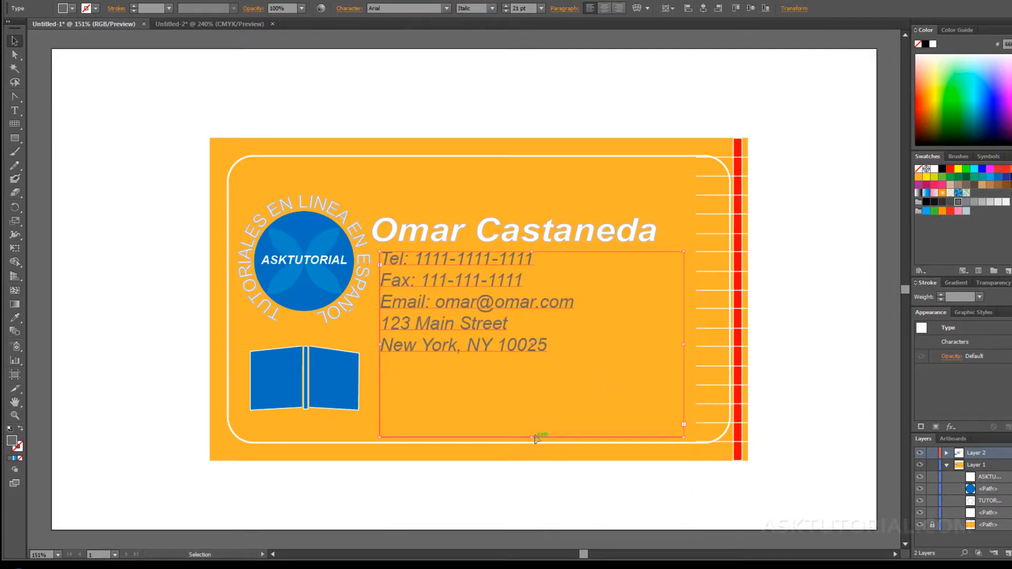
Set all five contact lines to 24 pt.
{"action": "triple_click", "coordinate": [547, 347]}
{"action": "left_click_drag", "start_coordinate": [545, 343], "coordinate": [437, 246]}
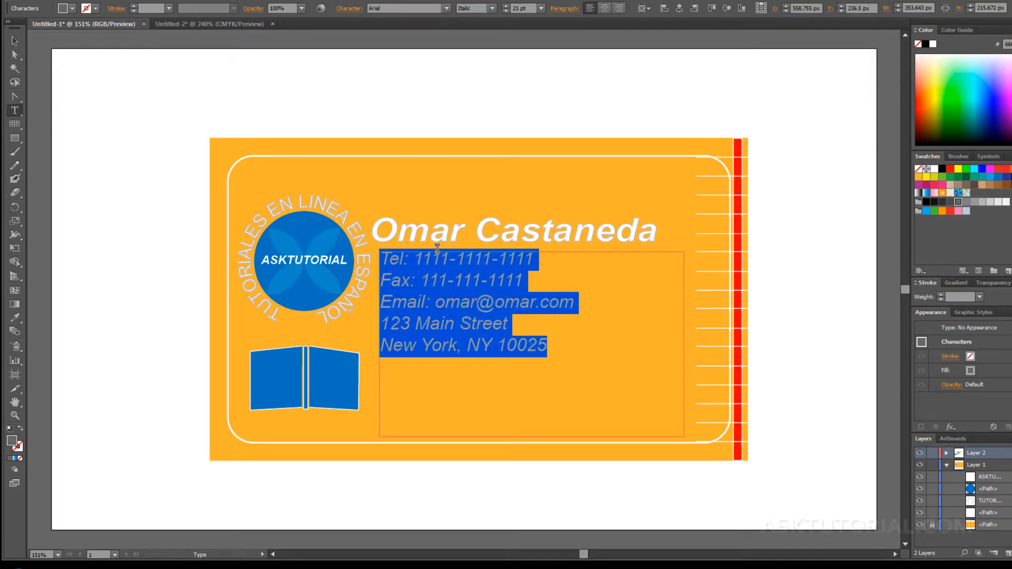
{"action": "left_click", "coordinate": [540, 8]}
{"action": "left_click", "coordinate": [549, 159]}
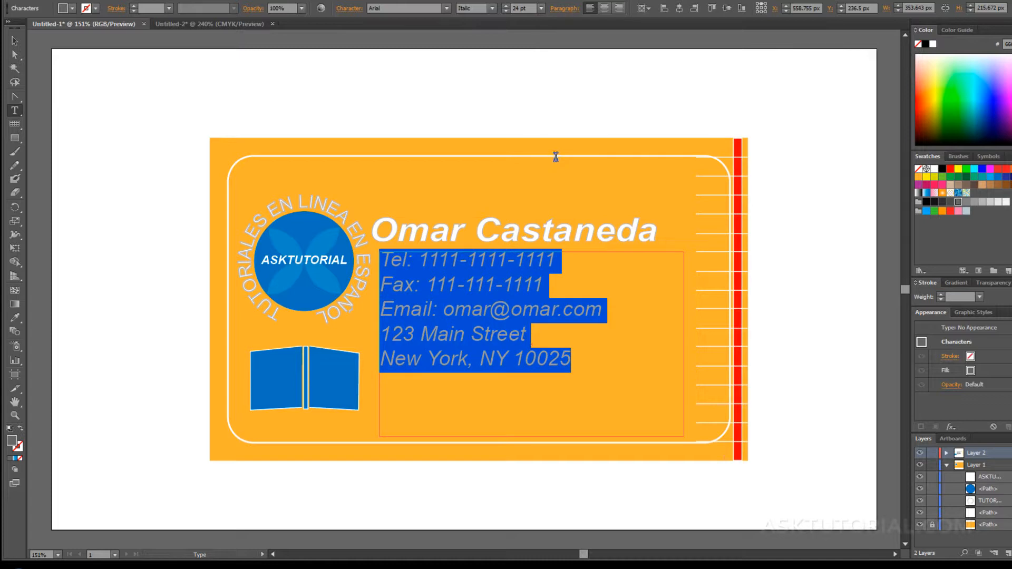
{"action": "left_click", "coordinate": [15, 41]}
Move the name heading up about 16 px.
{"action": "left_click", "coordinate": [487, 141]}
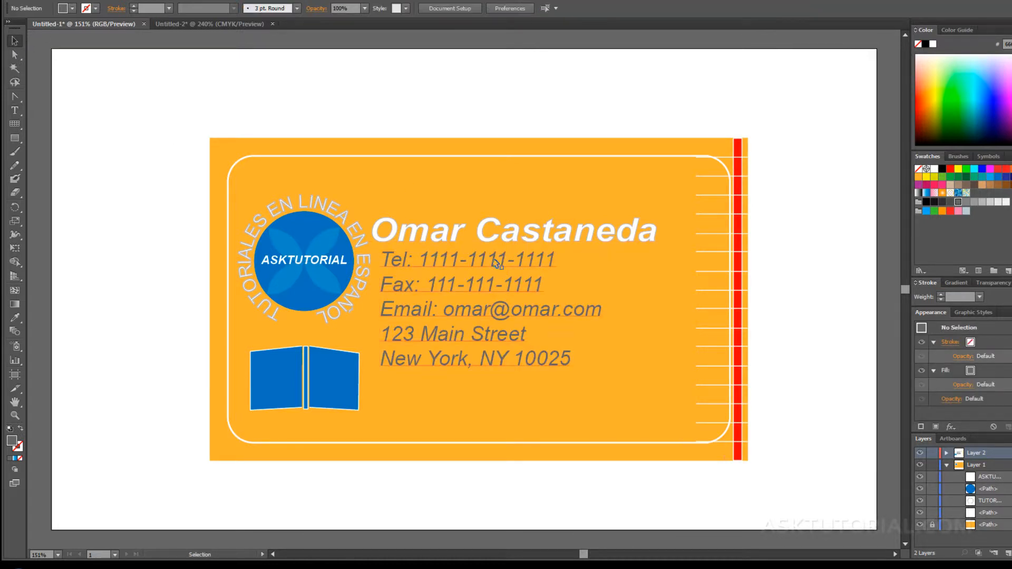
{"action": "left_click", "coordinate": [491, 237]}
{"action": "left_click_drag", "start_coordinate": [494, 238], "coordinate": [494, 230]}
{"action": "left_click", "coordinate": [549, 204]}
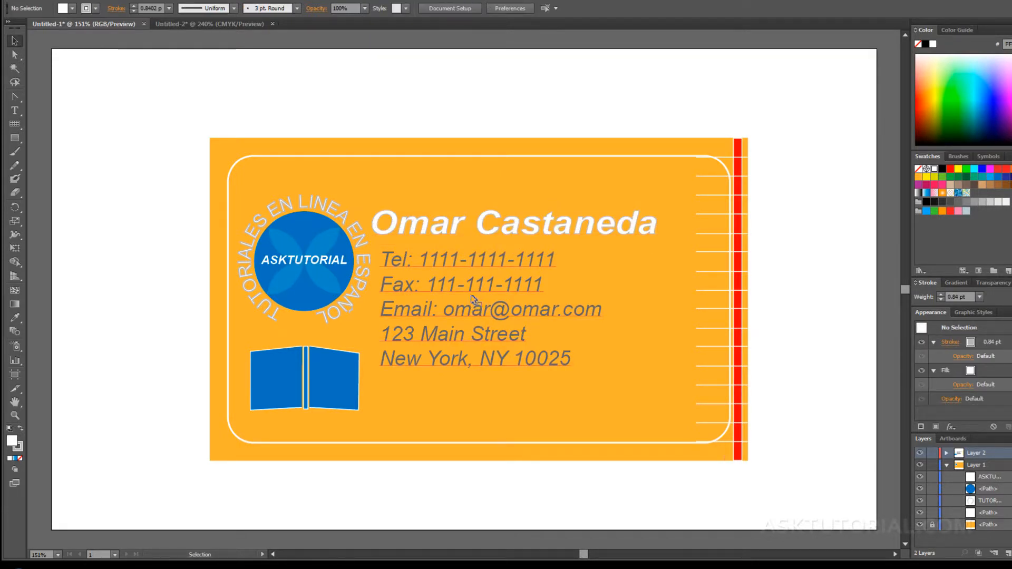
{"action": "left_click", "coordinate": [425, 227]}
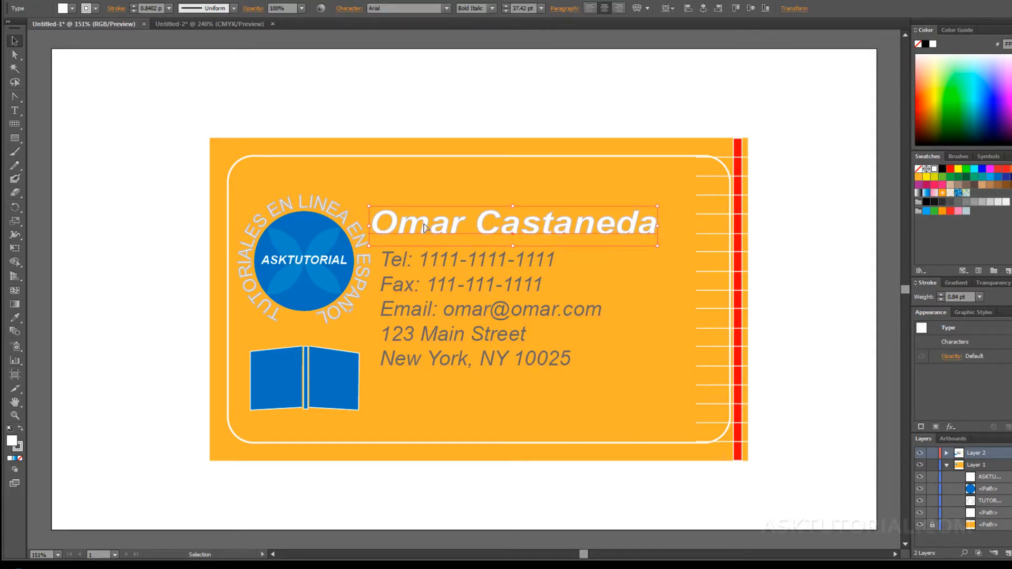
Color the name text blue with the Eyedropper from the book icon, then reselect it.
{"action": "left_click", "coordinate": [15, 318]}
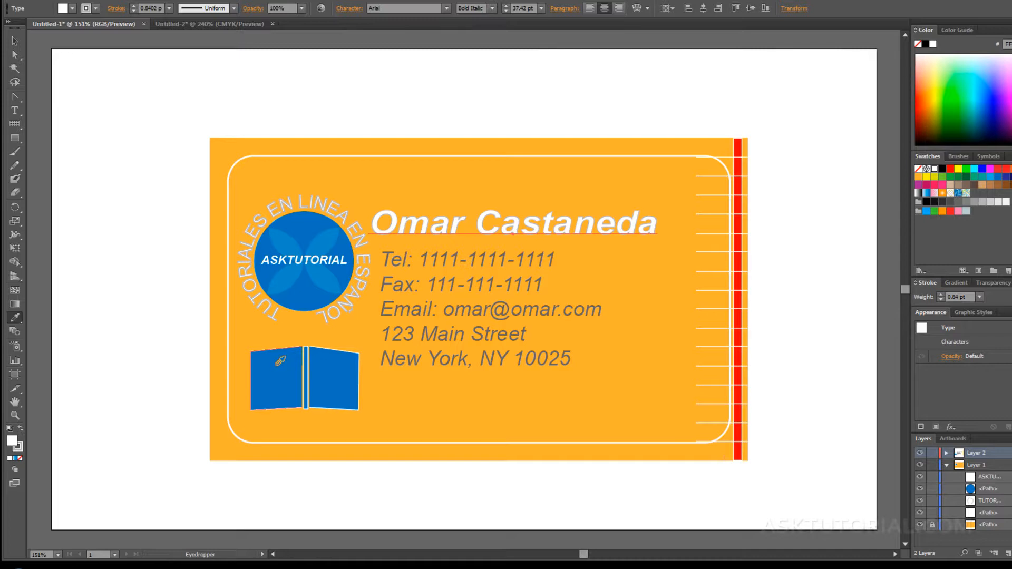
{"action": "left_click", "coordinate": [278, 364]}
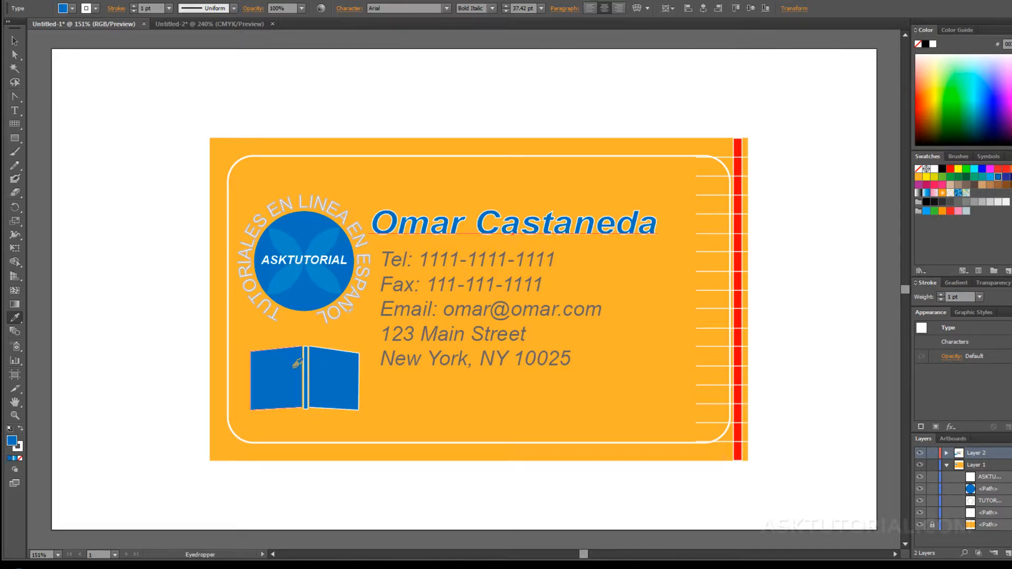
{"action": "key", "text": "v"}
{"action": "left_click", "coordinate": [398, 188]}
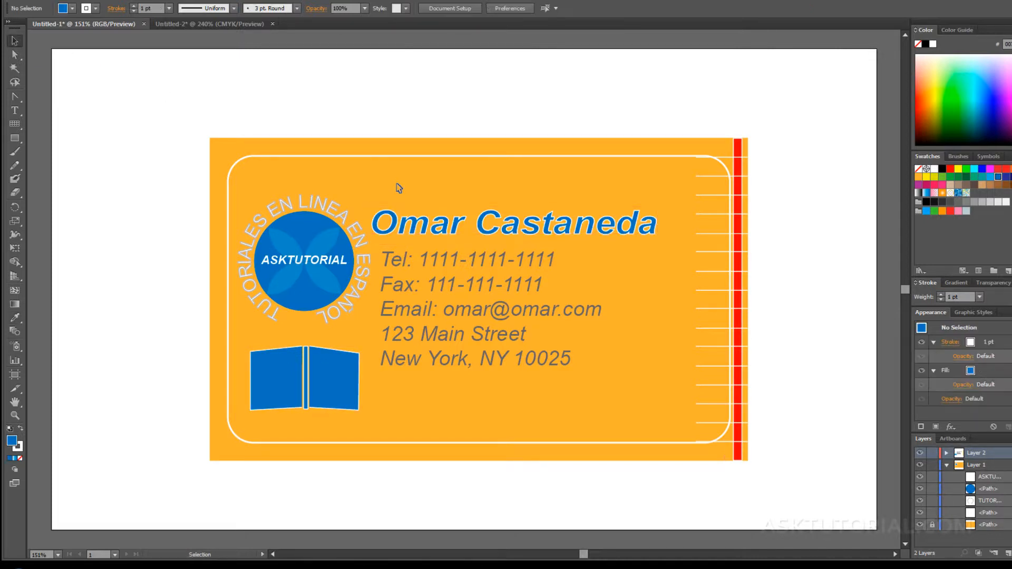
{"action": "left_click", "coordinate": [451, 232]}
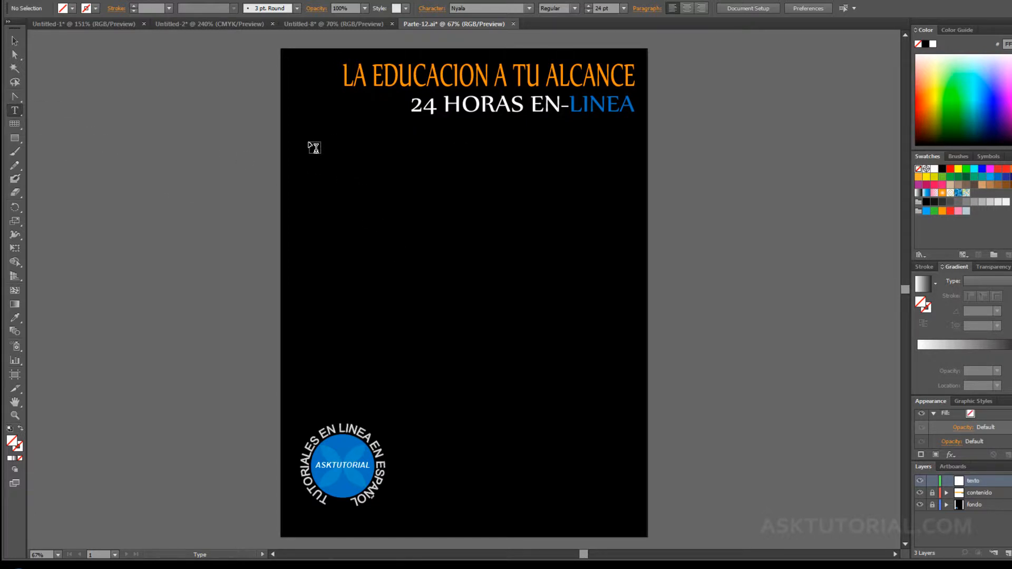
Draw a tall white-text frame below the headline and paste the Notepad article into it.
{"action": "left_click_drag", "start_coordinate": [309, 142], "coordinate": [456, 404]}
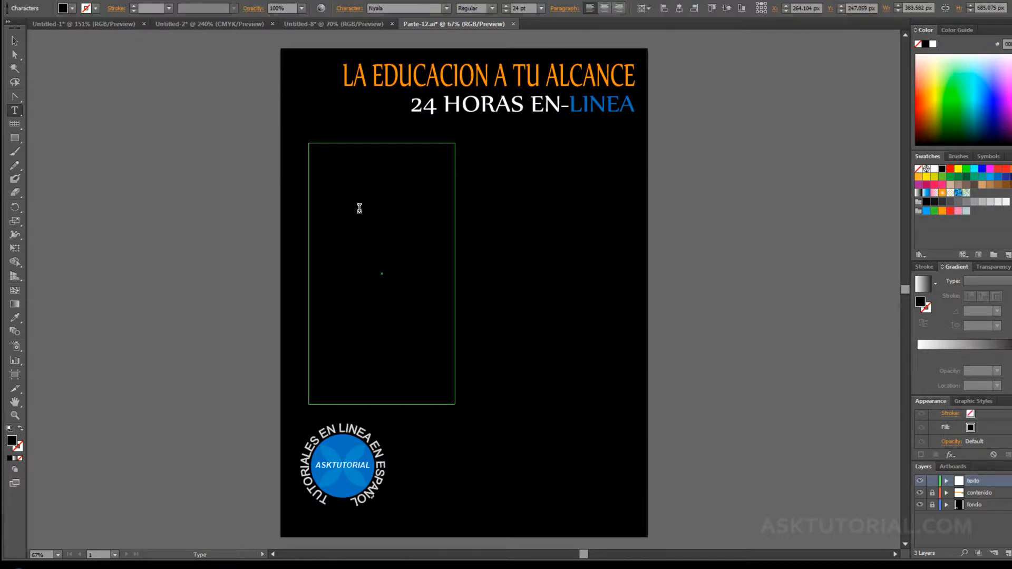
{"action": "left_click", "coordinate": [934, 169]}
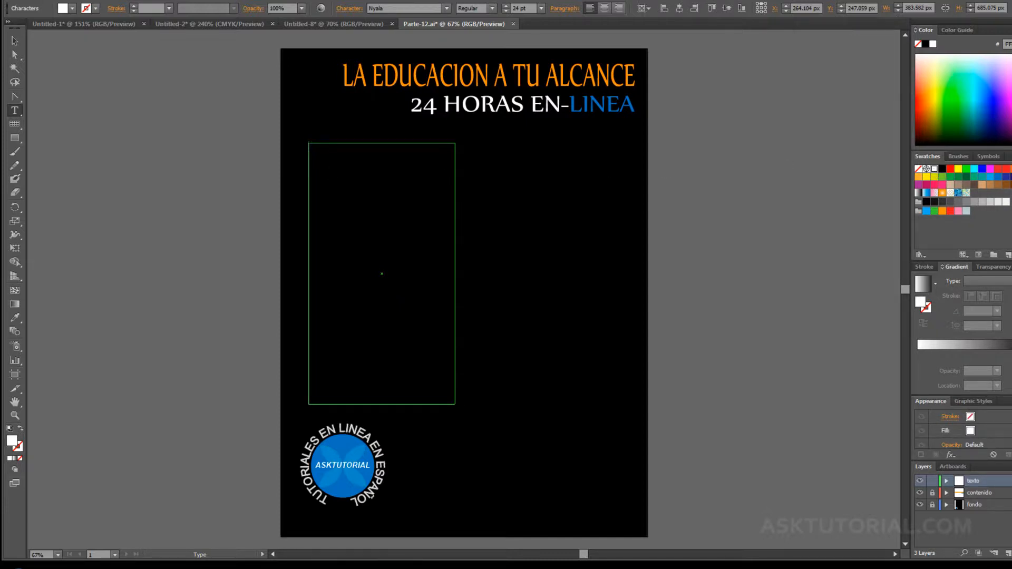
{"action": "left_click", "coordinate": [392, 567]}
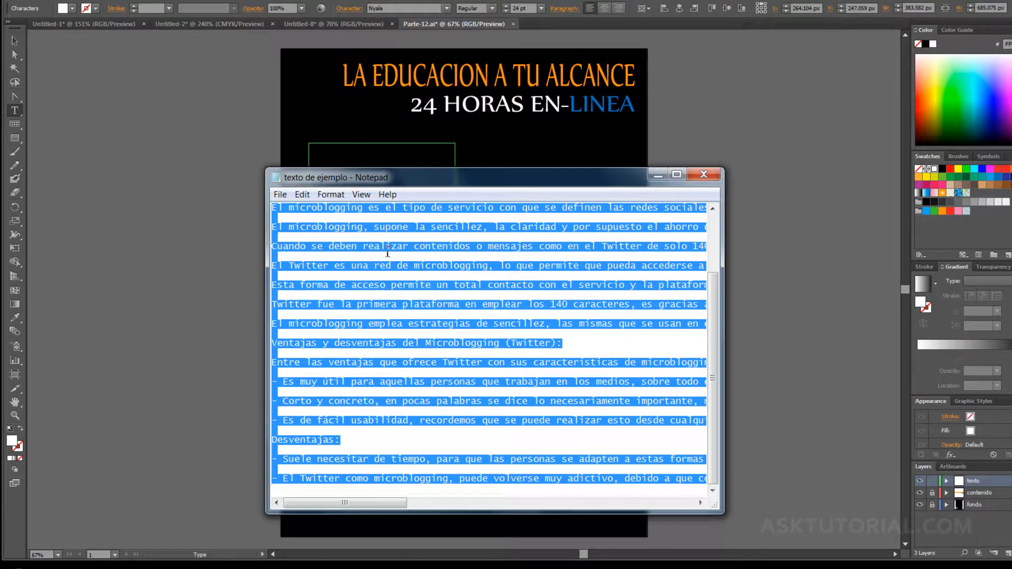
{"action": "right_click", "coordinate": [402, 227]}
{"action": "left_click", "coordinate": [441, 268]}
{"action": "left_click", "coordinate": [655, 175]}
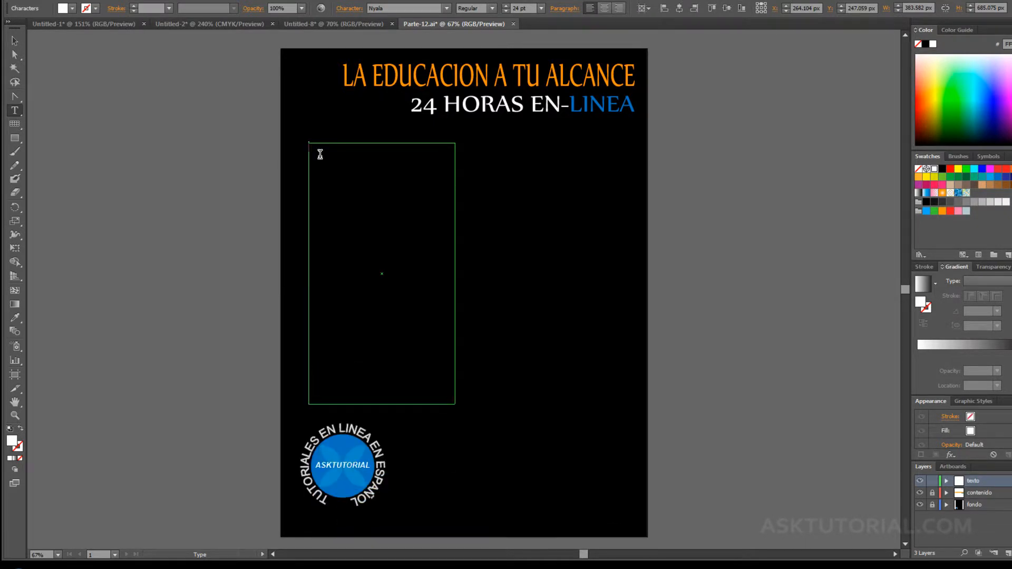
{"action": "key", "text": "ctrl+v"}
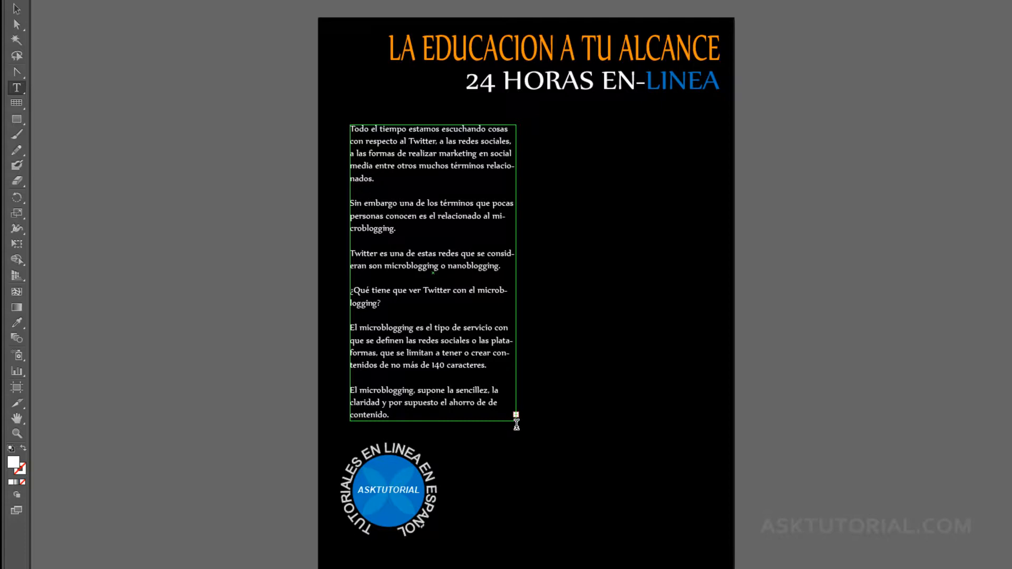
Switch to the Selection tool to finish editing the pasted article.
{"action": "left_click", "coordinate": [16, 11]}
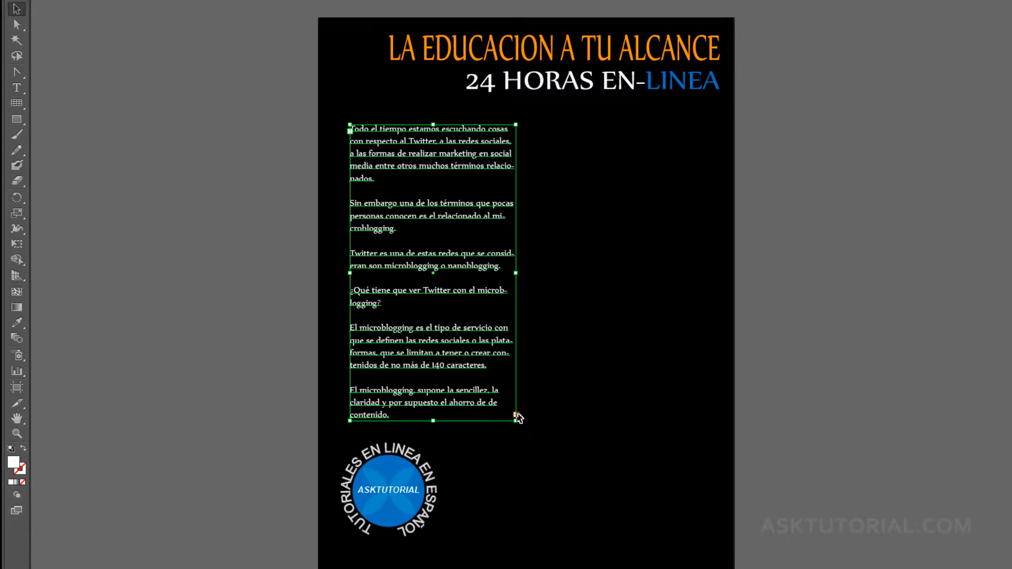
Thread the overflow into a new right-column frame, then into a third frame below.
{"action": "left_click", "coordinate": [515, 415]}
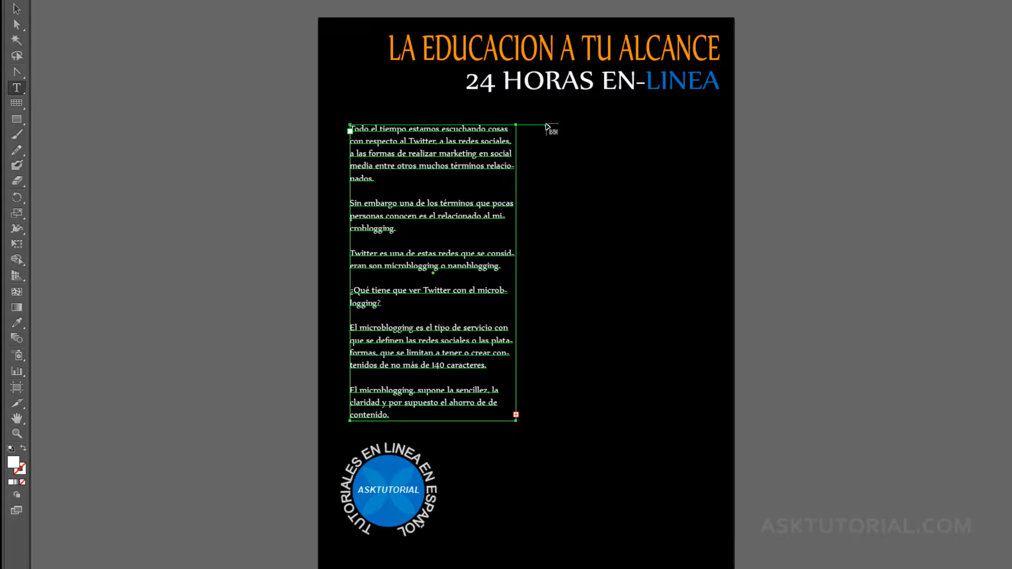
{"action": "left_click", "coordinate": [546, 127]}
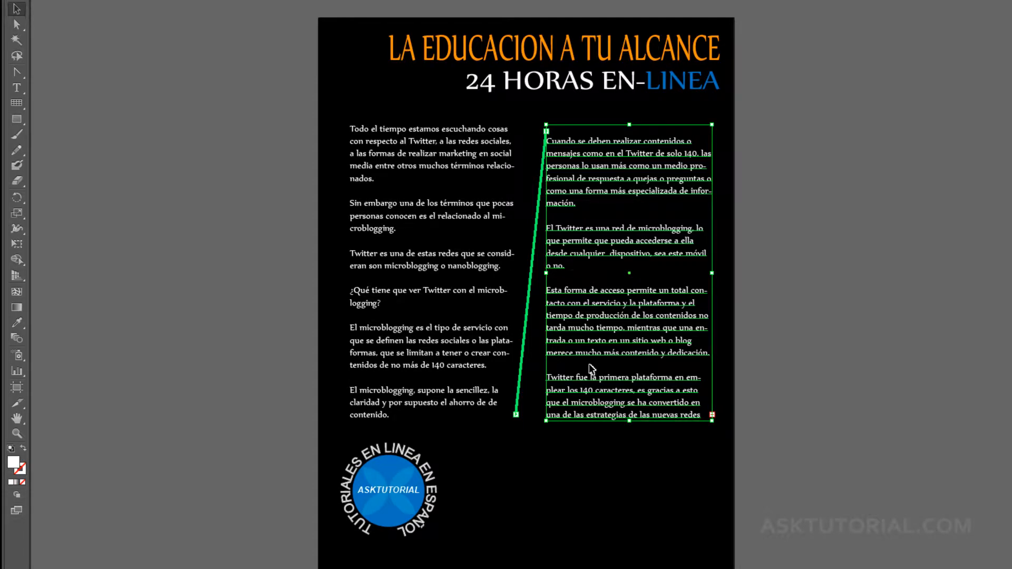
{"action": "left_click", "coordinate": [712, 414]}
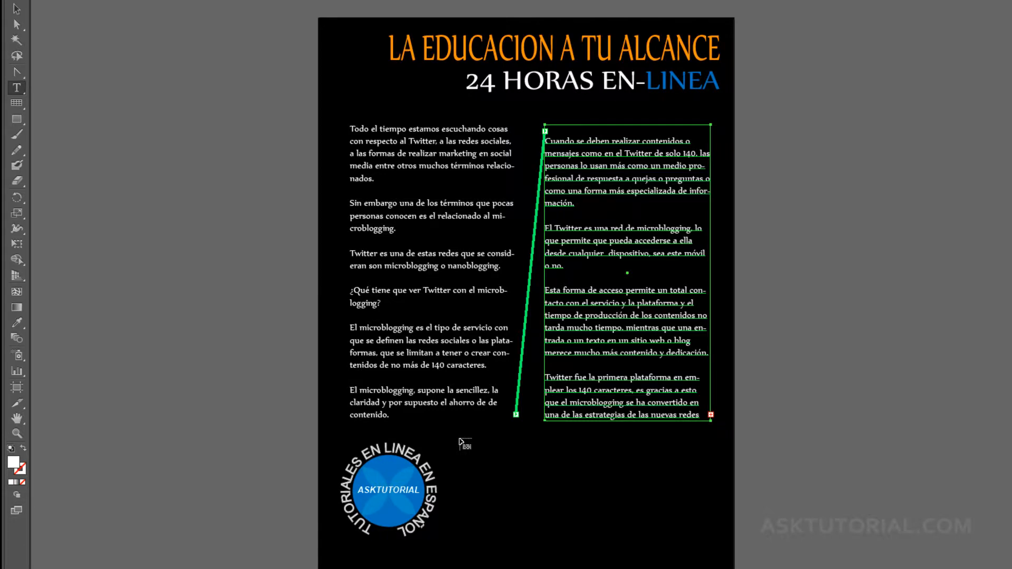
{"action": "left_click_drag", "start_coordinate": [459, 439], "coordinate": [706, 554]}
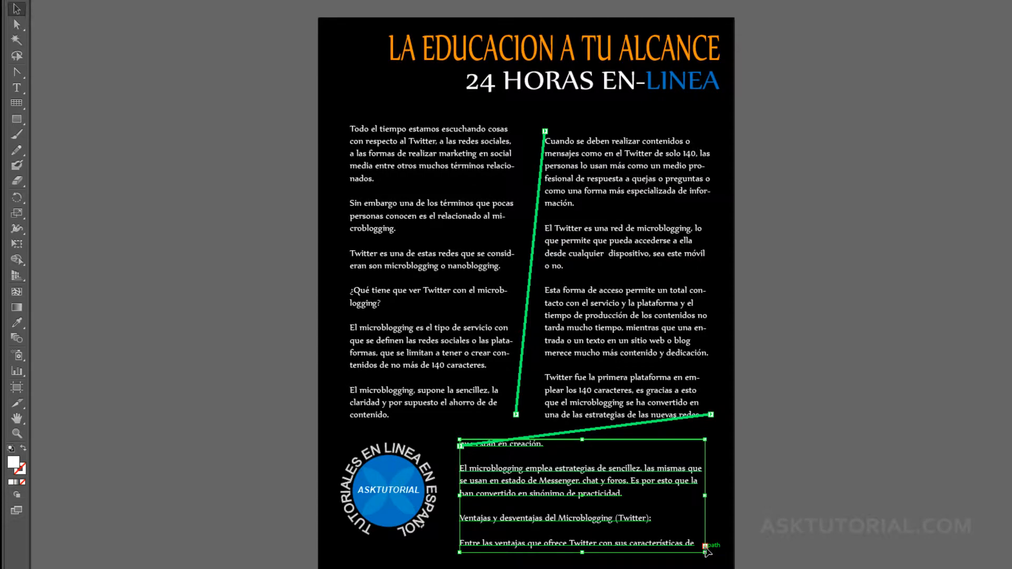
Zoom in on the lower frame and break its thread from the right column.
{"action": "left_click", "coordinate": [456, 106]}
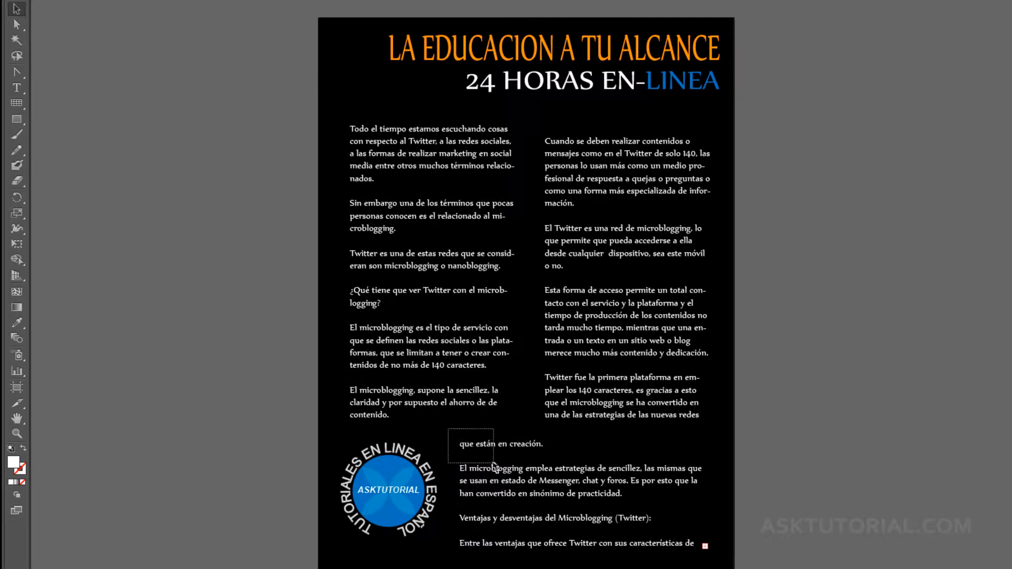
{"action": "left_click", "coordinate": [464, 447]}
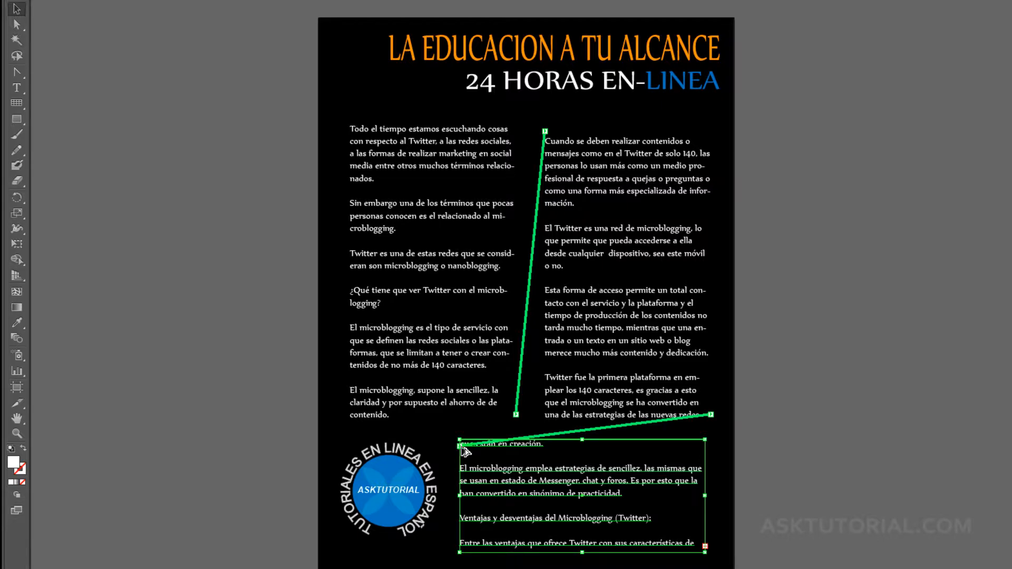
{"action": "scroll", "coordinate": [462, 448], "scroll_direction": "up", "scroll_amount": 2}
{"action": "left_click_drag", "start_coordinate": [524, 410], "coordinate": [384, 346]}
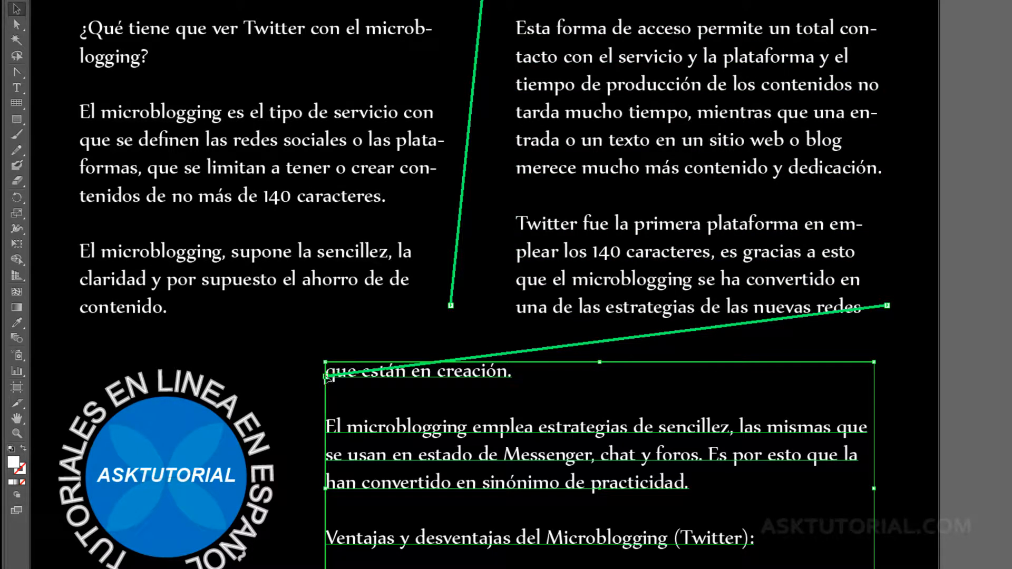
{"action": "key", "text": "t"}
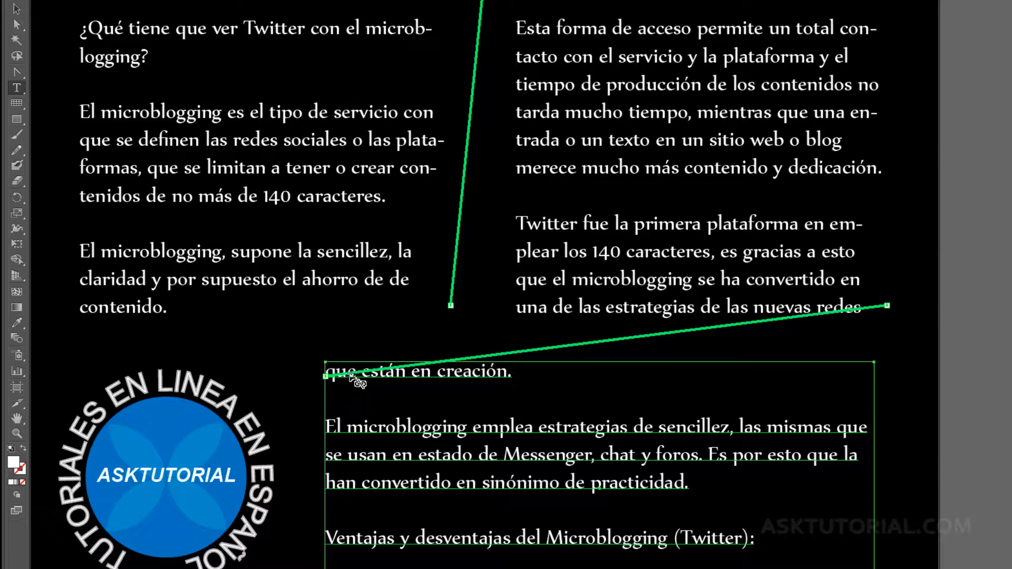
{"action": "left_click", "coordinate": [535, 322]}
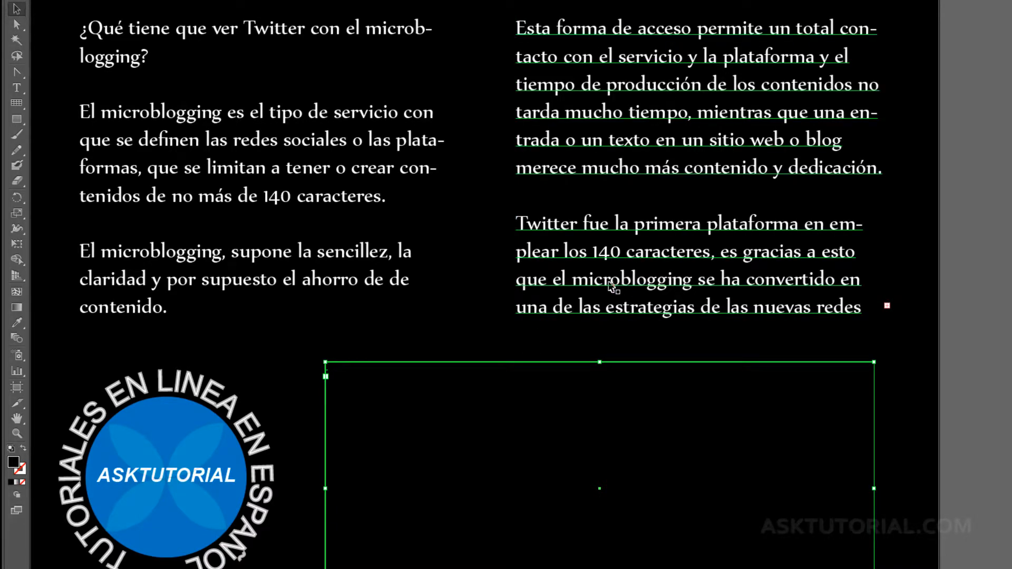
Break the thread into the right column frame, leaving the article only in the left column.
{"action": "left_click_drag", "start_coordinate": [534, 237], "coordinate": [546, 509]}
{"action": "left_click_drag", "start_coordinate": [539, 286], "coordinate": [557, 558]}
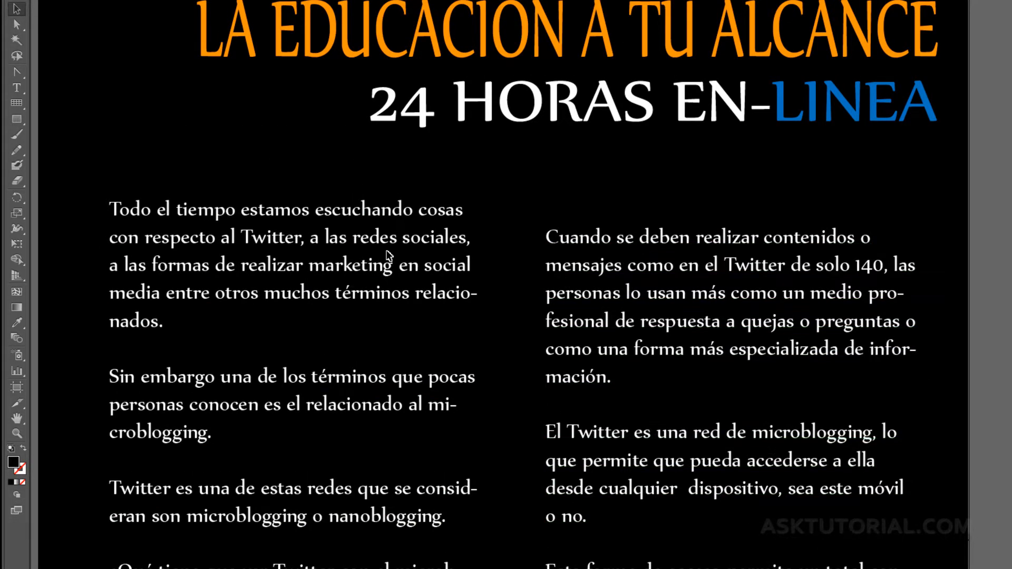
{"action": "left_click_drag", "start_coordinate": [460, 174], "coordinate": [625, 329]}
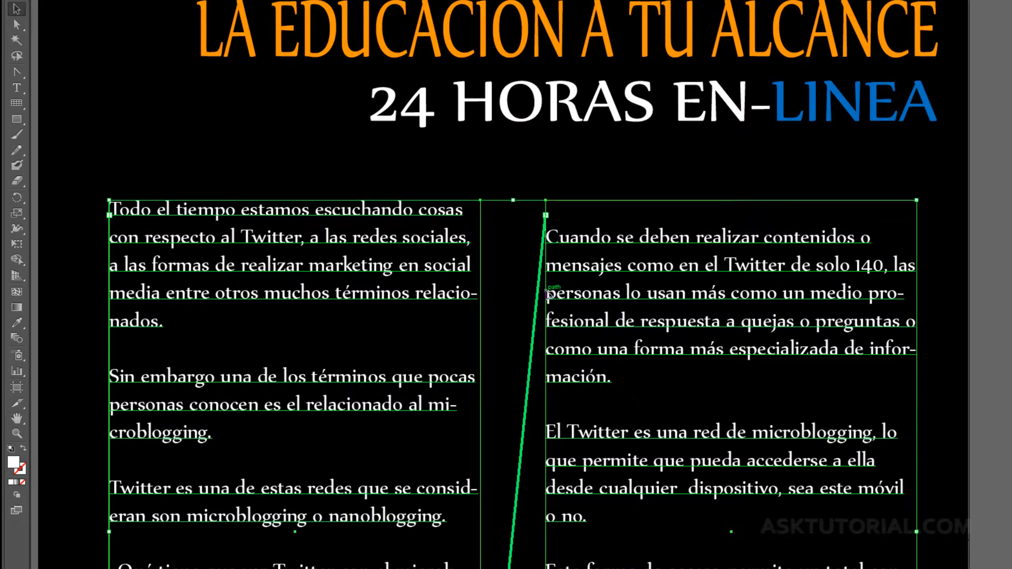
{"action": "left_click", "coordinate": [547, 215]}
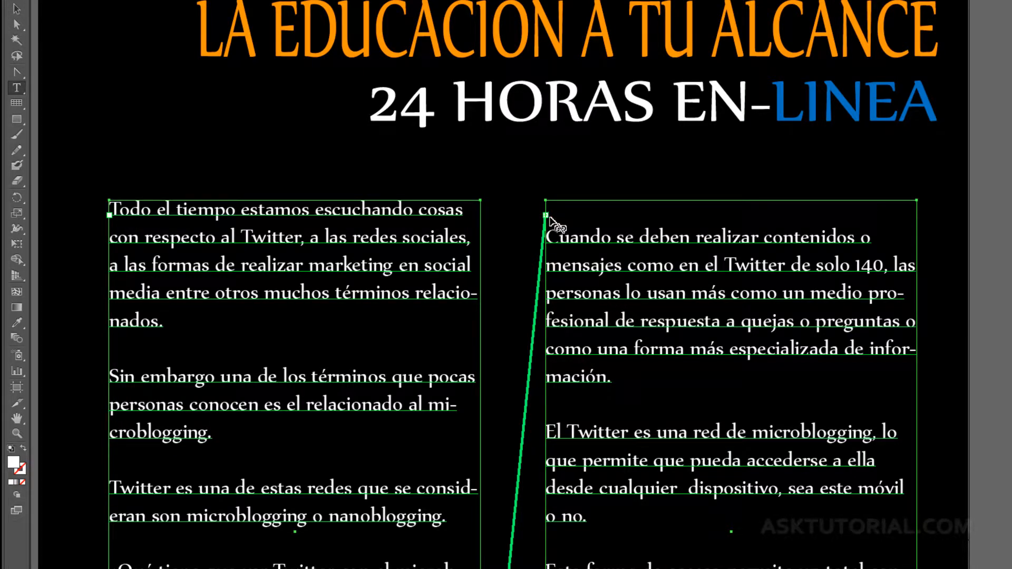
{"action": "left_click", "coordinate": [482, 224]}
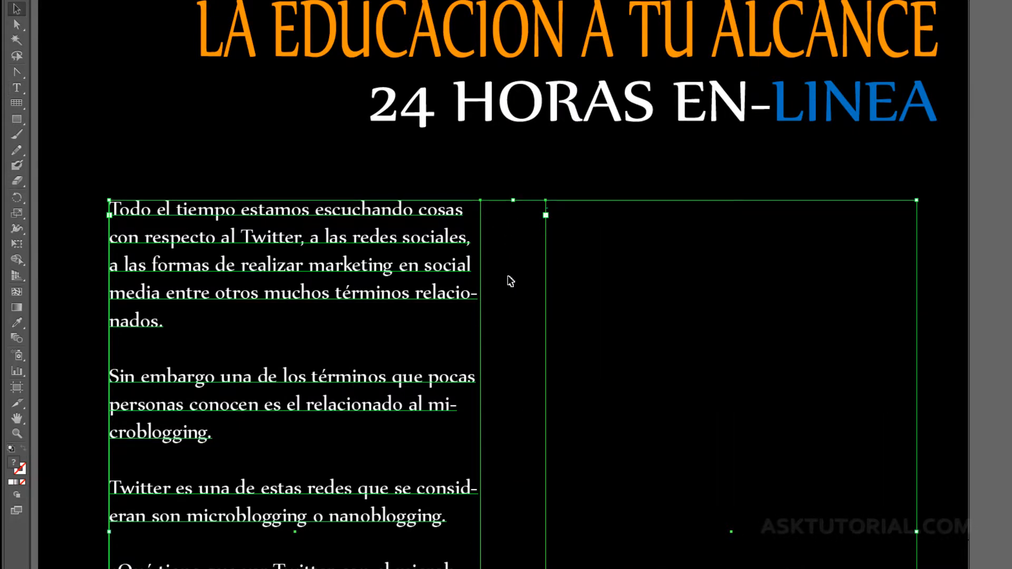
{"action": "key", "text": "ctrl"}
{"action": "key", "text": "ctrl+0"}
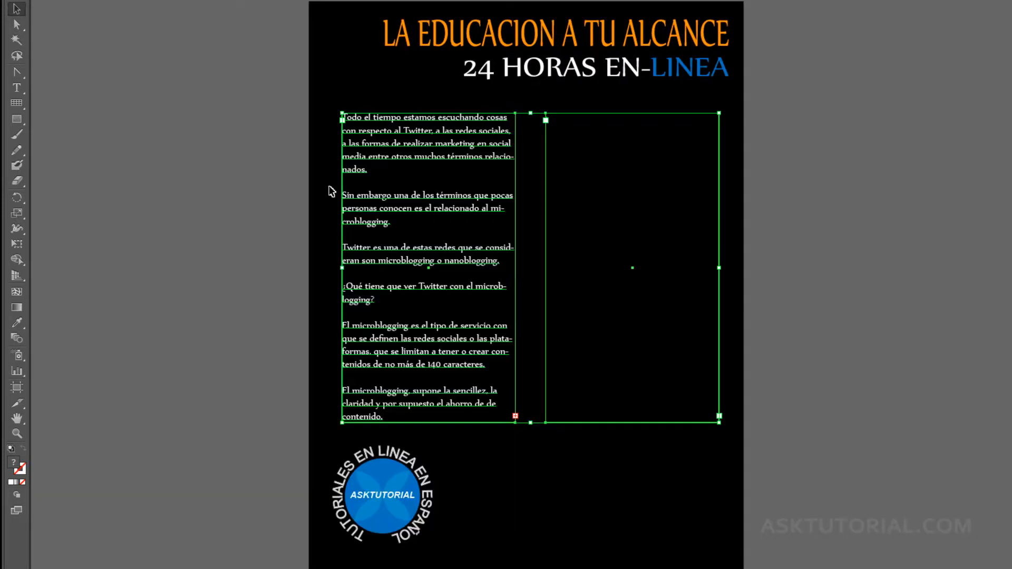
Thread the left column's overflow into the right frame, continuing from 'Cuando se deben realizar contenidos'.
{"action": "left_click", "coordinate": [540, 469]}
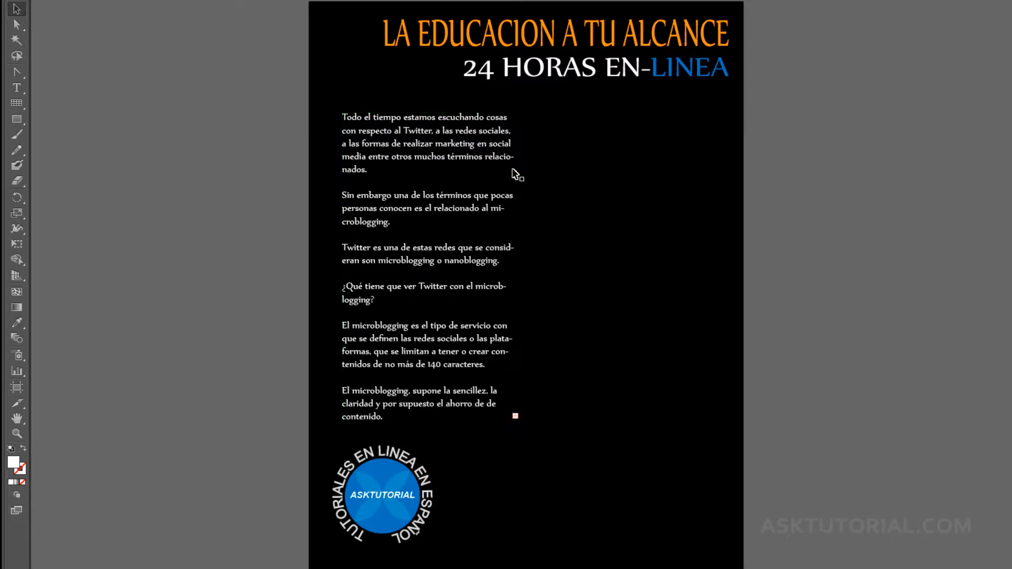
{"action": "left_click", "coordinate": [516, 416]}
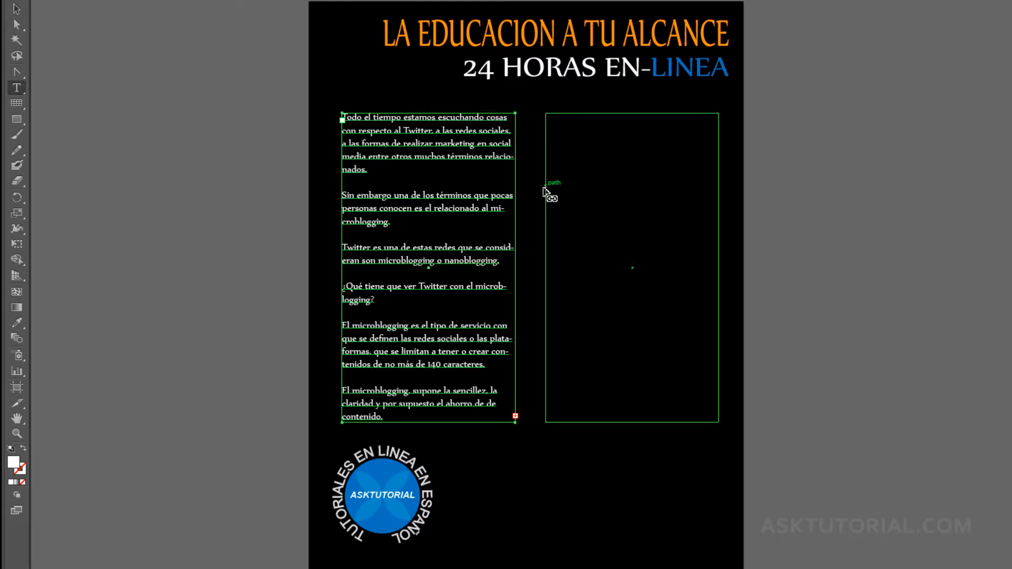
{"action": "left_click", "coordinate": [546, 132]}
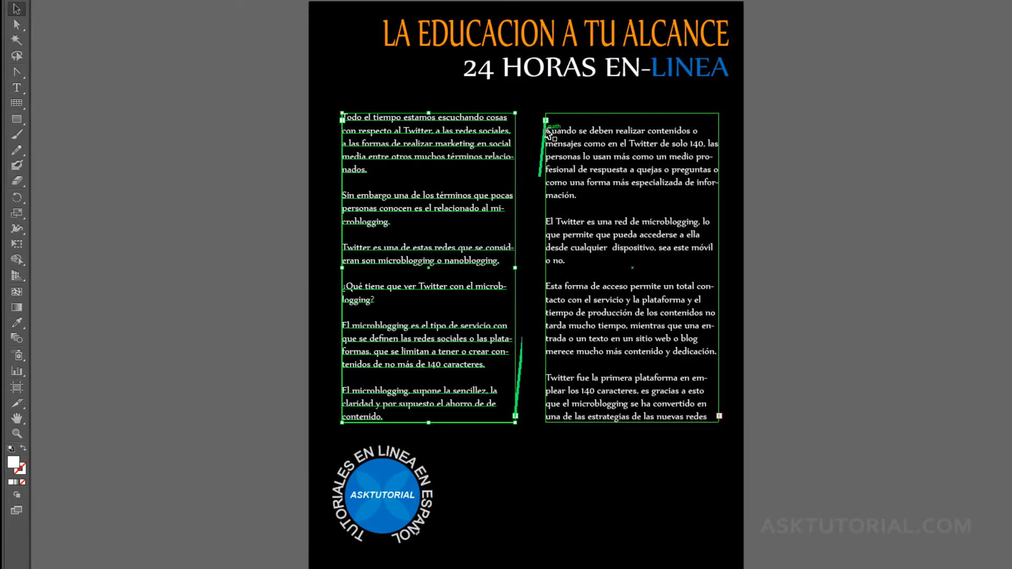
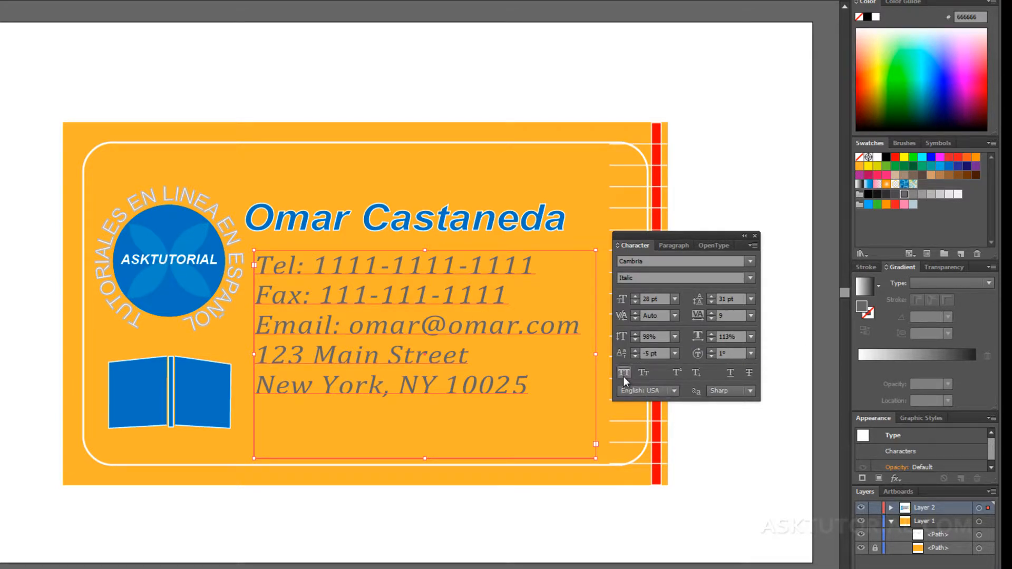
{"action": "left_click", "coordinate": [623, 373]}
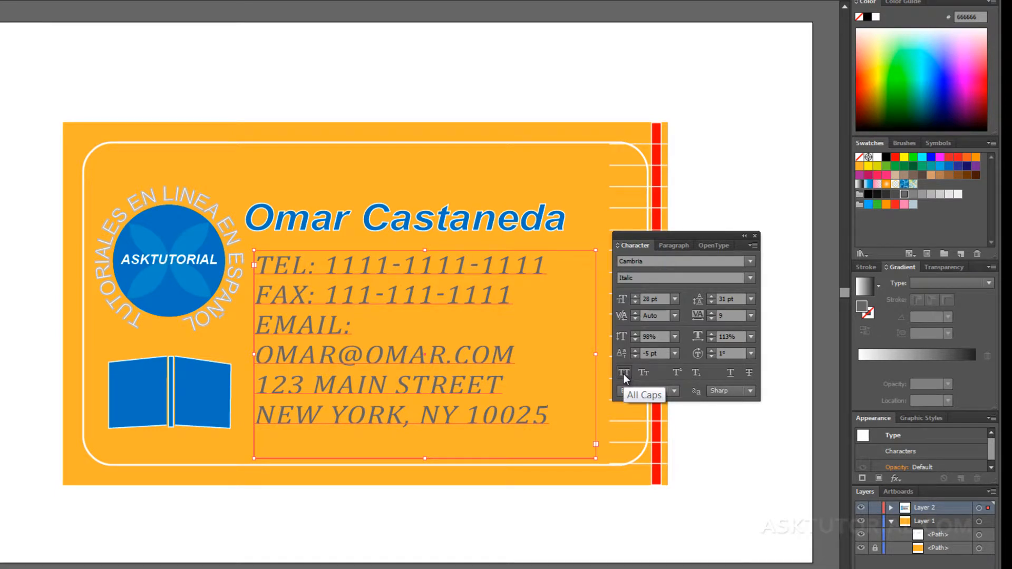
{"action": "left_click", "coordinate": [626, 372]}
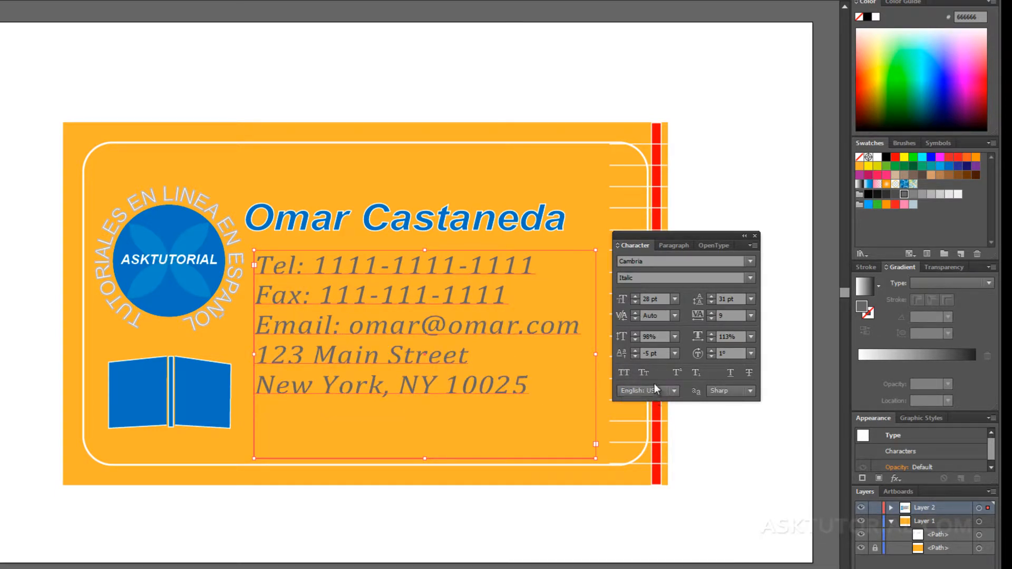
{"action": "left_click", "coordinate": [643, 372]}
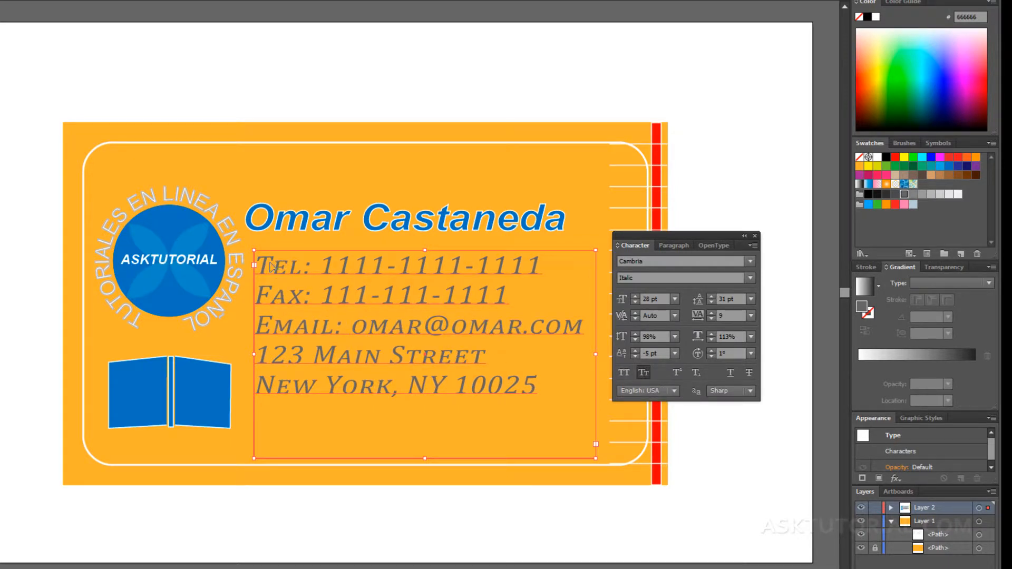
{"action": "left_click", "coordinate": [646, 371]}
{"action": "left_click", "coordinate": [679, 370]}
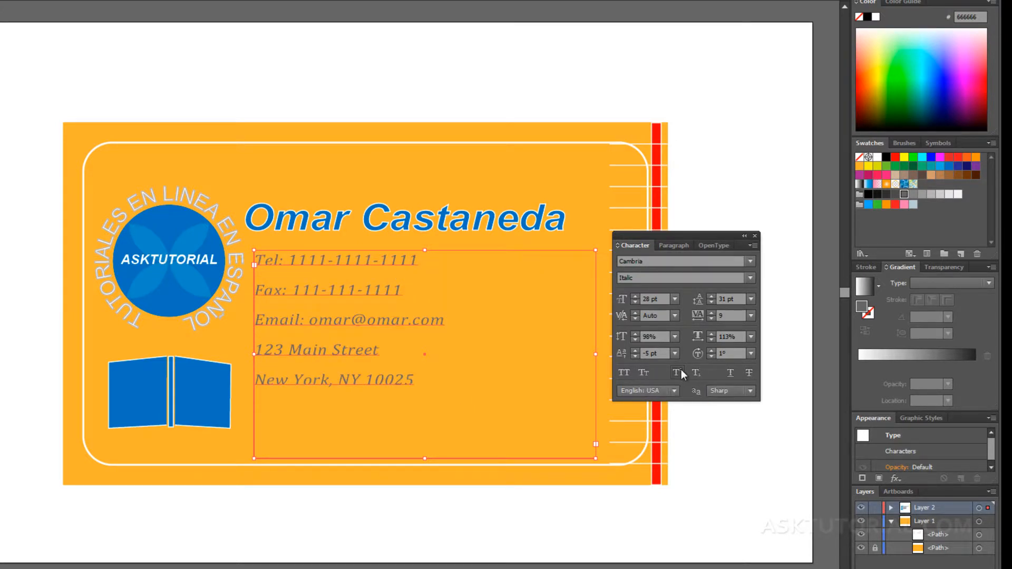
{"action": "left_click", "coordinate": [681, 369]}
{"action": "left_click", "coordinate": [695, 371]}
{"action": "left_click", "coordinate": [694, 372]}
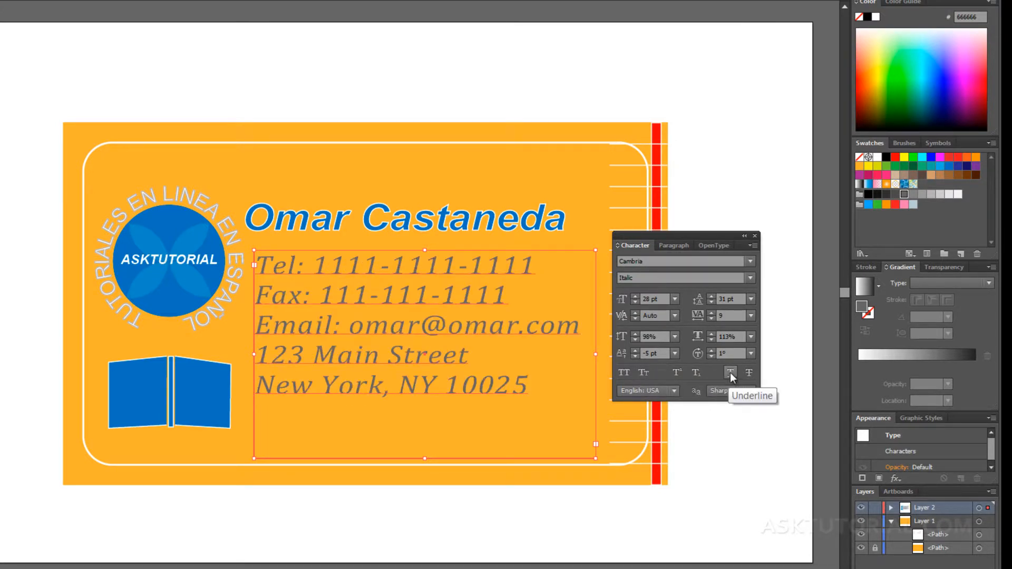
{"action": "left_click", "coordinate": [744, 373]}
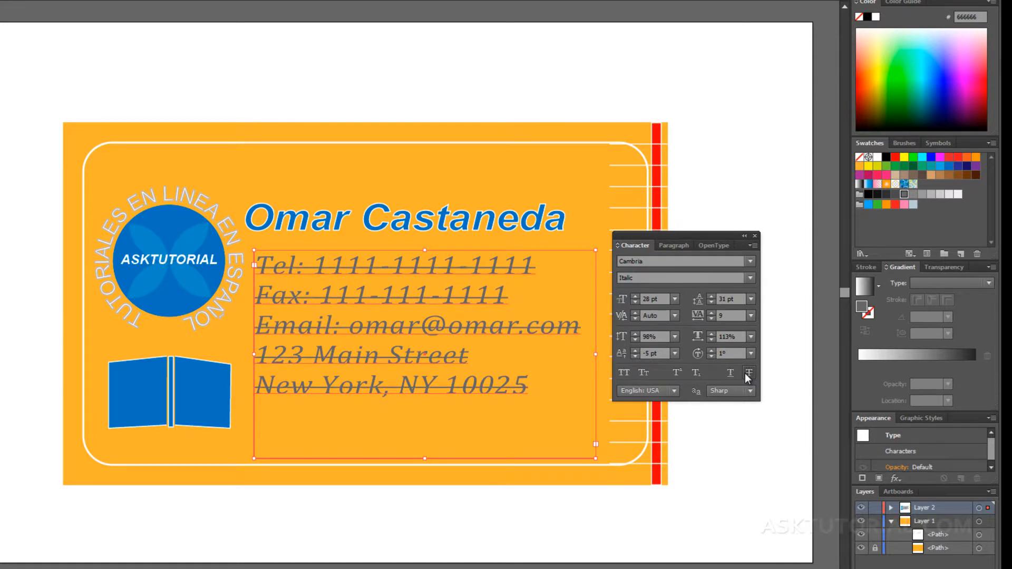
{"action": "left_click", "coordinate": [745, 373]}
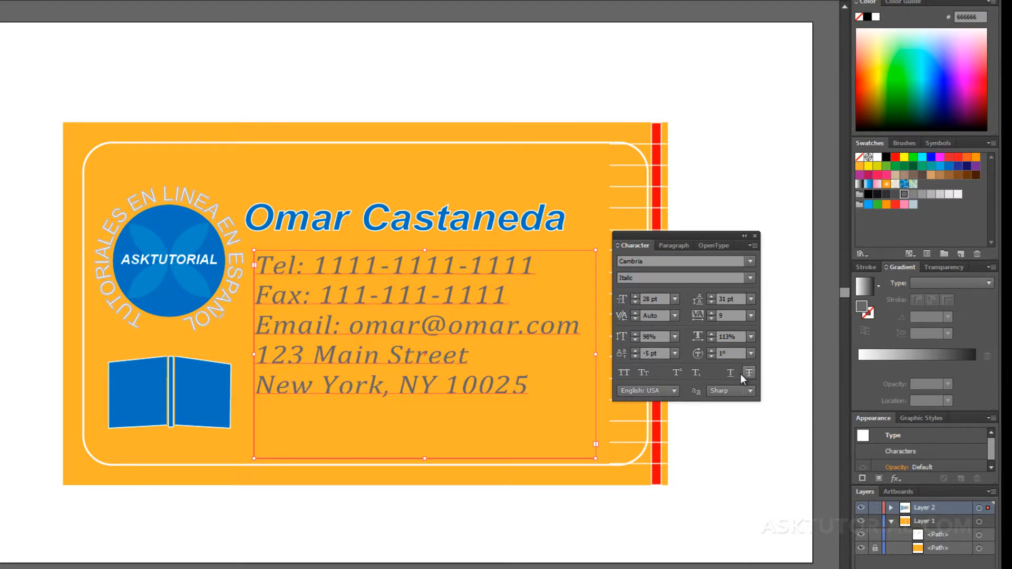
{"action": "left_click", "coordinate": [673, 389]}
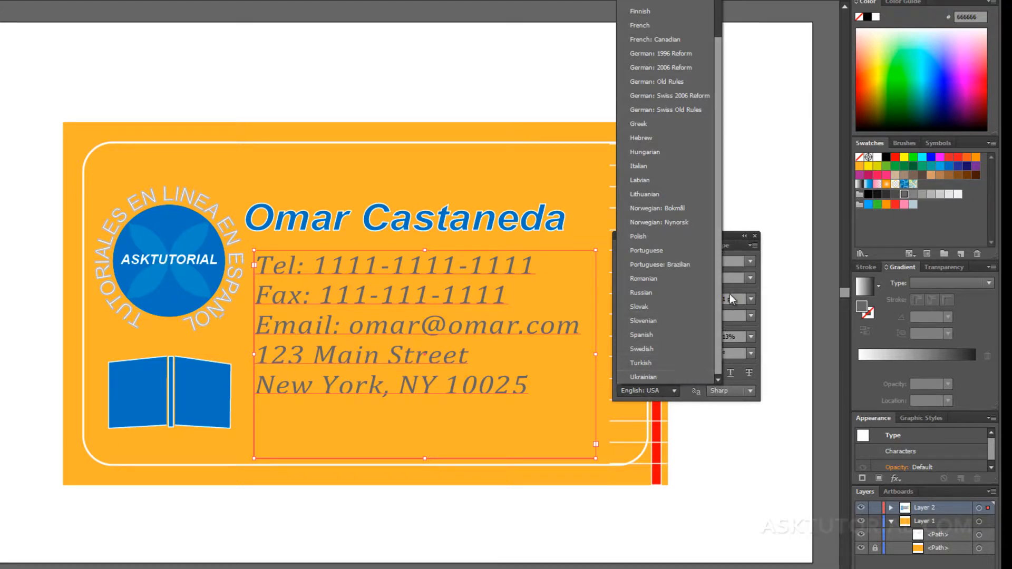
Try None and Strong anti-aliasing on the contact text, return it to Sharp, and show Paragraph settings.
{"action": "left_click", "coordinate": [736, 238]}
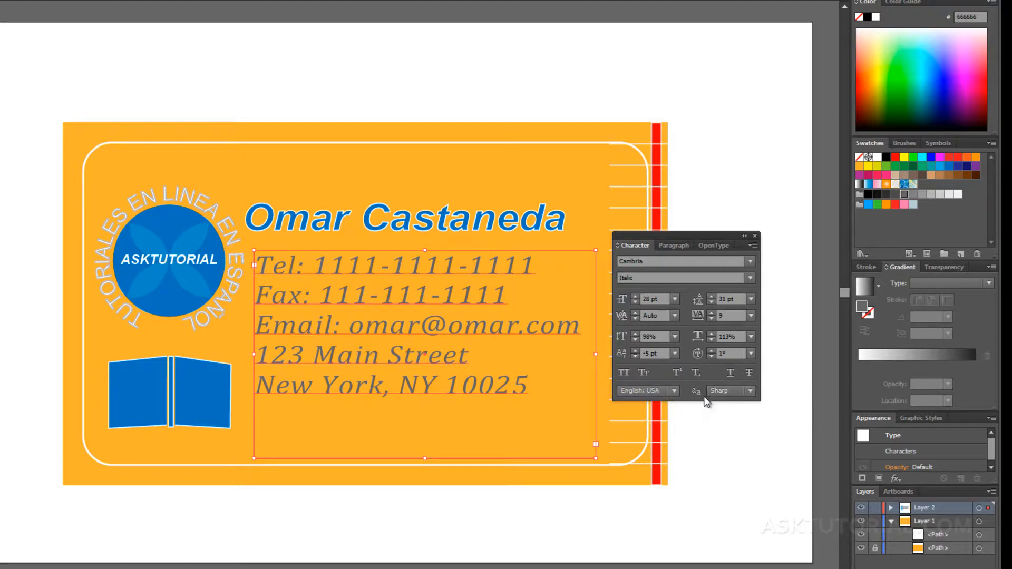
{"action": "left_click", "coordinate": [750, 391]}
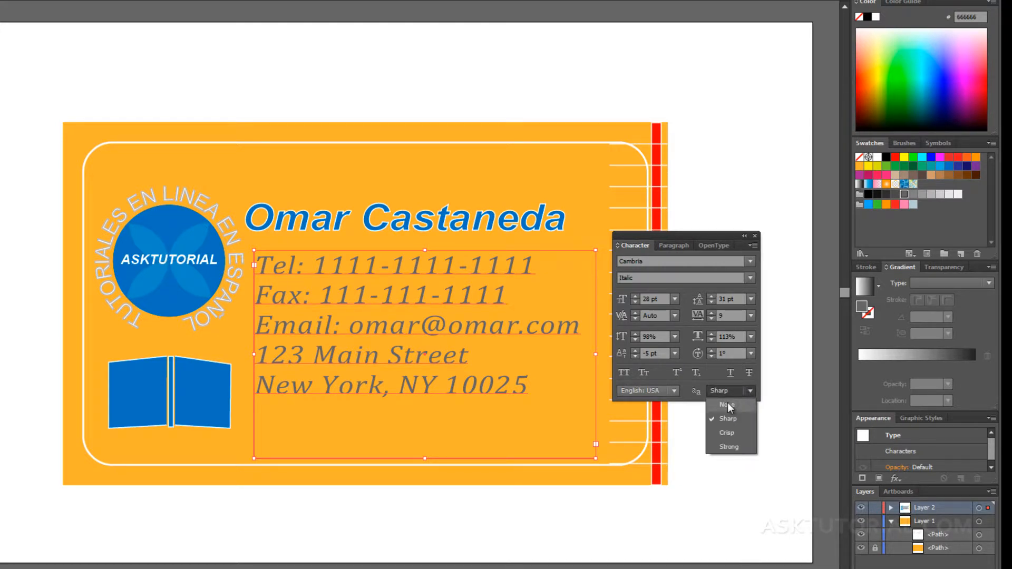
{"action": "left_click", "coordinate": [727, 402]}
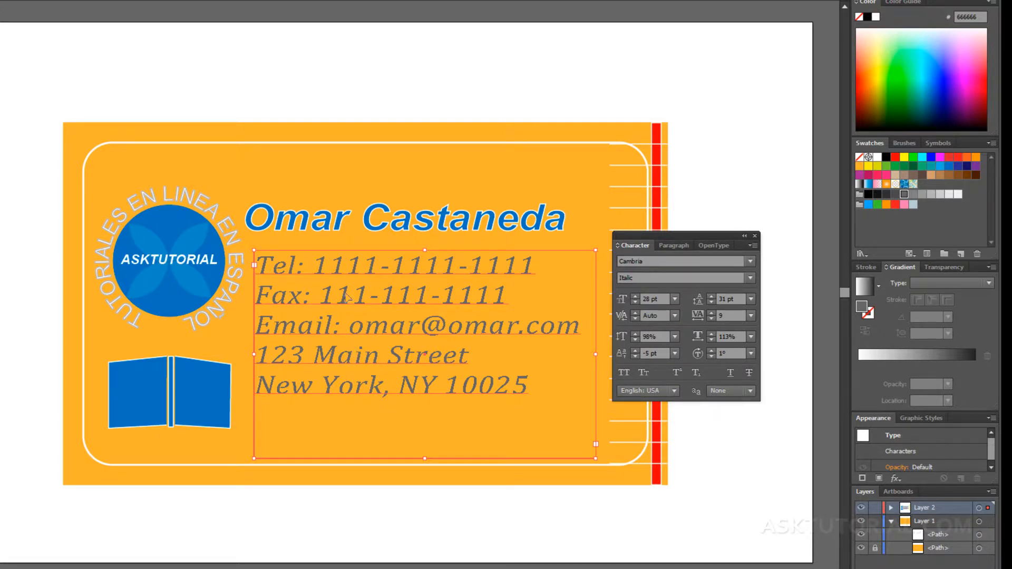
{"action": "left_click", "coordinate": [741, 392]}
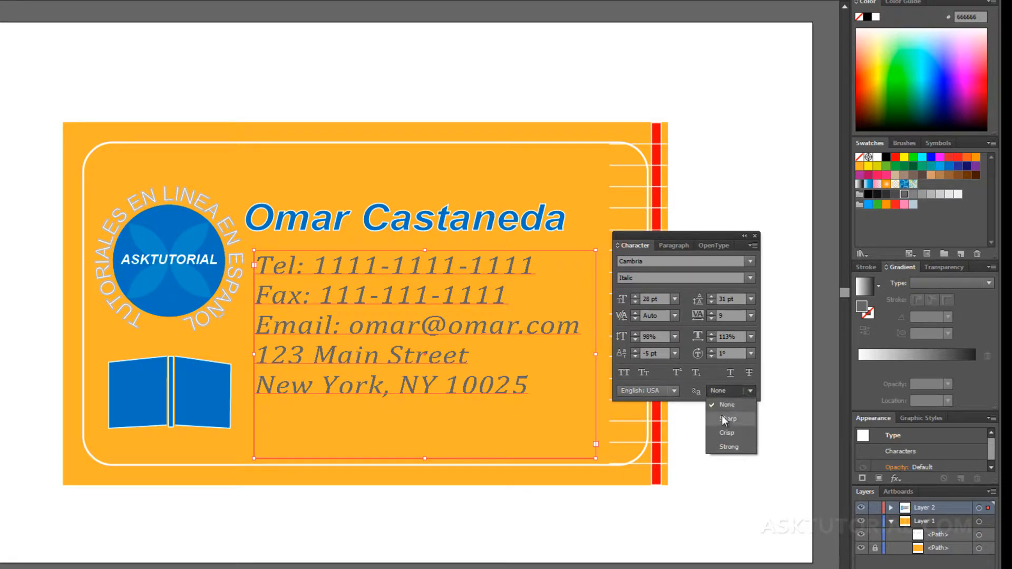
{"action": "left_click", "coordinate": [730, 445]}
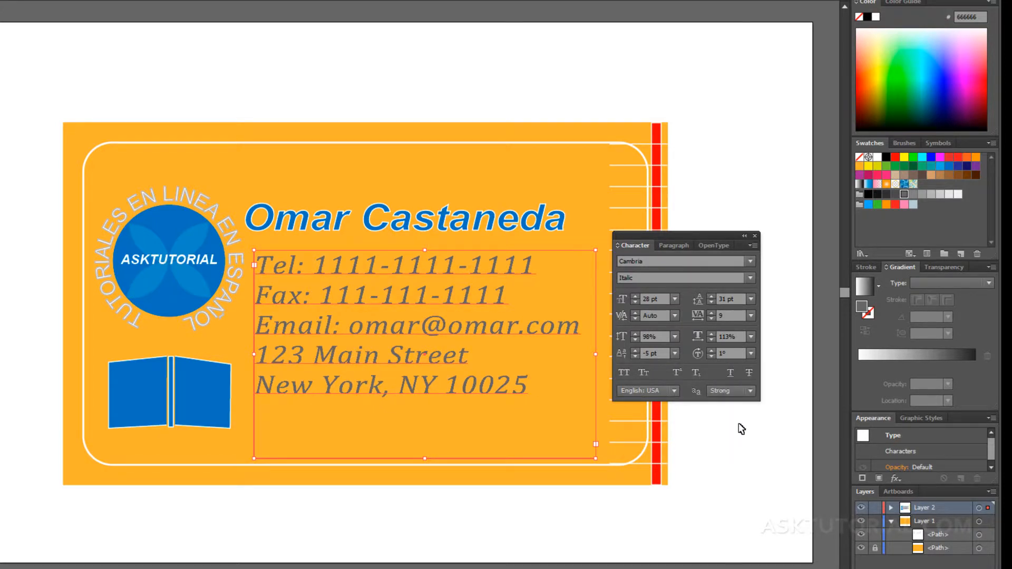
{"action": "left_click", "coordinate": [742, 393]}
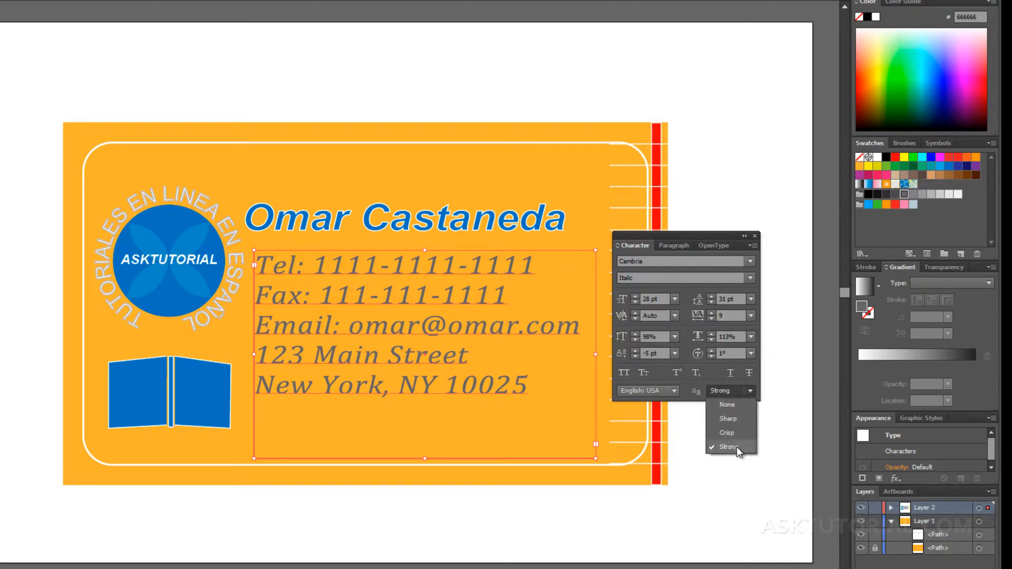
{"action": "left_click", "coordinate": [731, 418]}
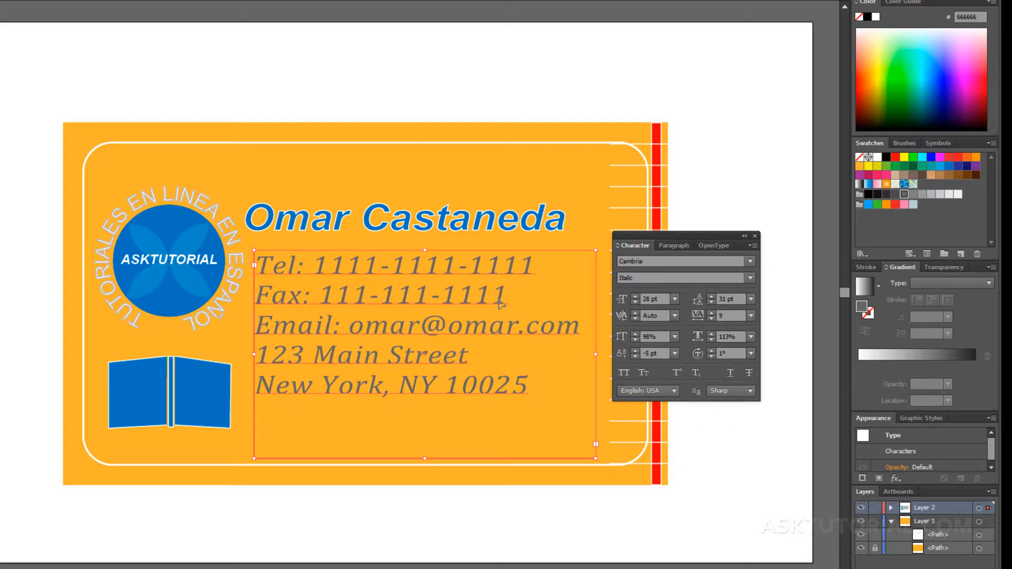
{"action": "left_click", "coordinate": [679, 245]}
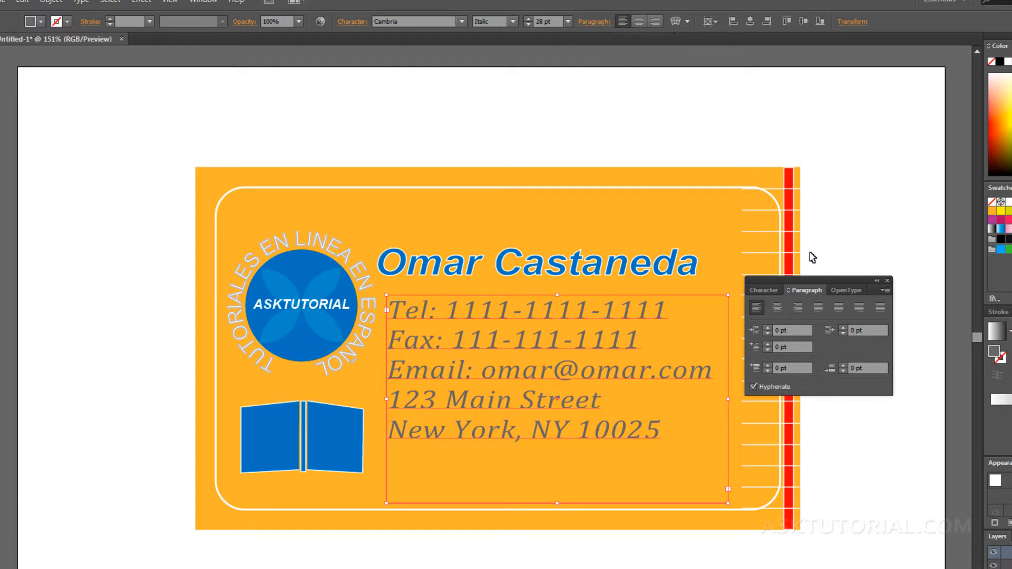
{"action": "left_click", "coordinate": [779, 307]}
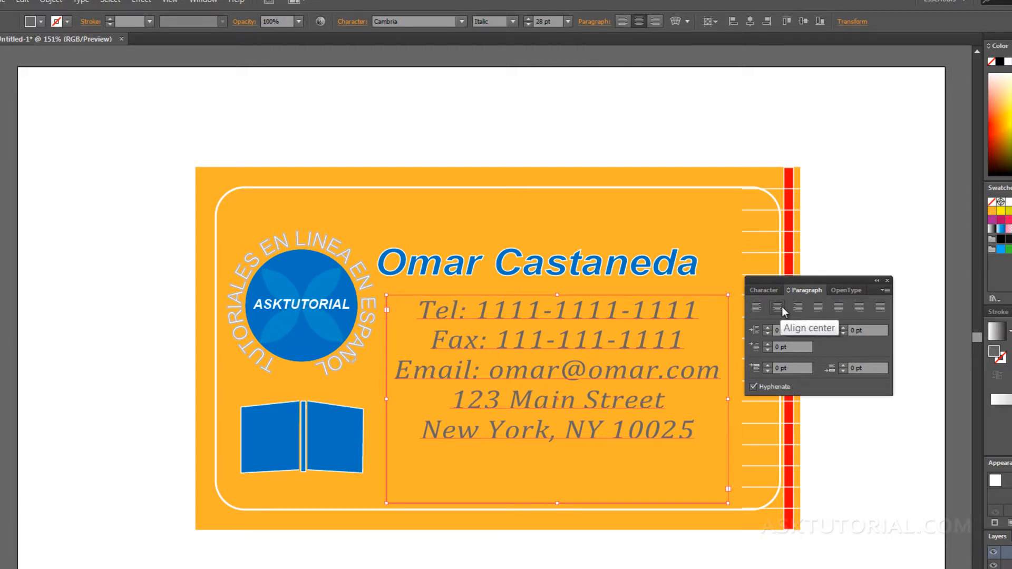
{"action": "left_click", "coordinate": [792, 308]}
{"action": "left_click", "coordinate": [783, 308]}
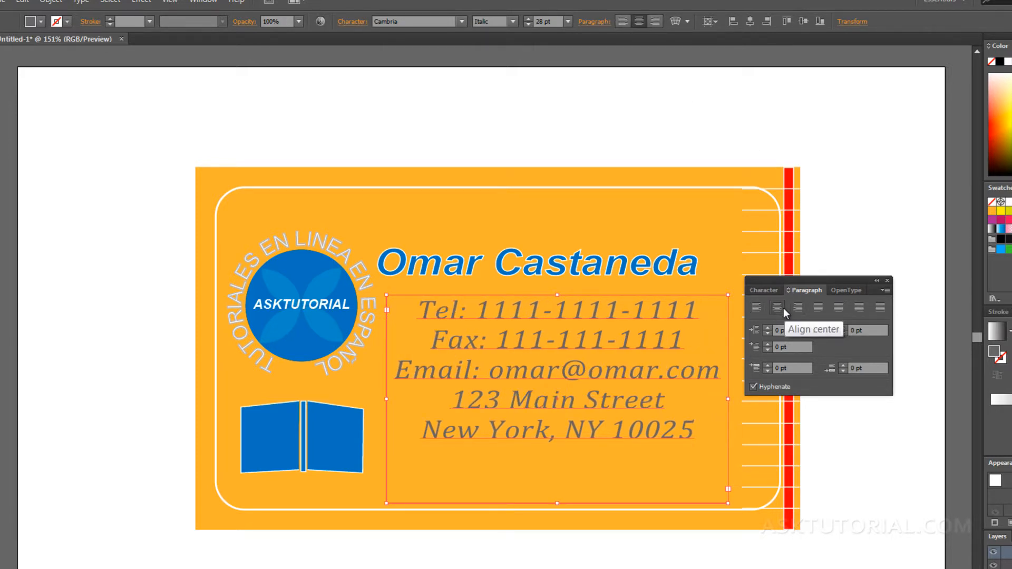
{"action": "left_click", "coordinate": [816, 307]}
{"action": "left_click", "coordinate": [838, 308]}
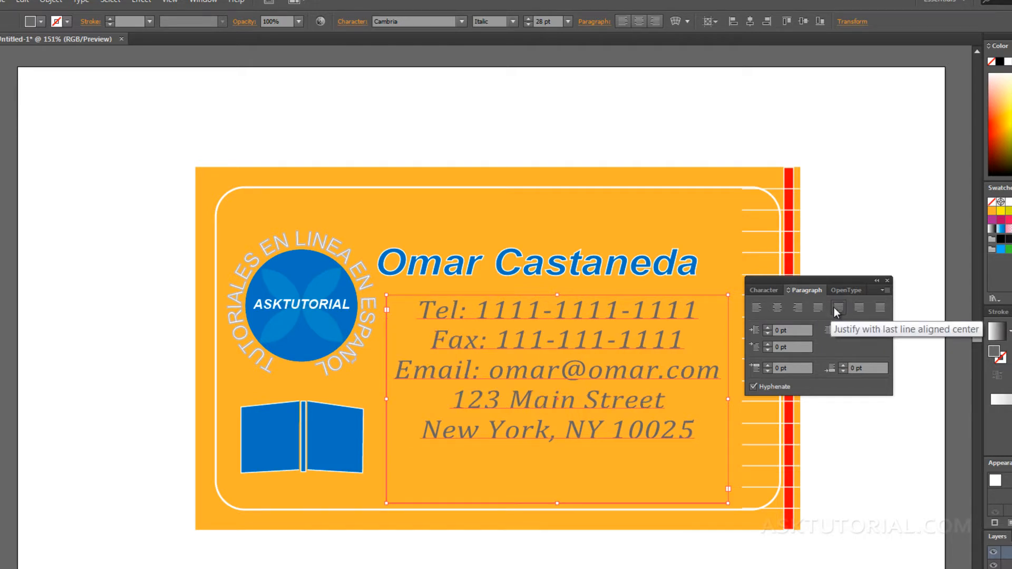
{"action": "left_click", "coordinate": [859, 308]}
{"action": "left_click", "coordinate": [880, 307]}
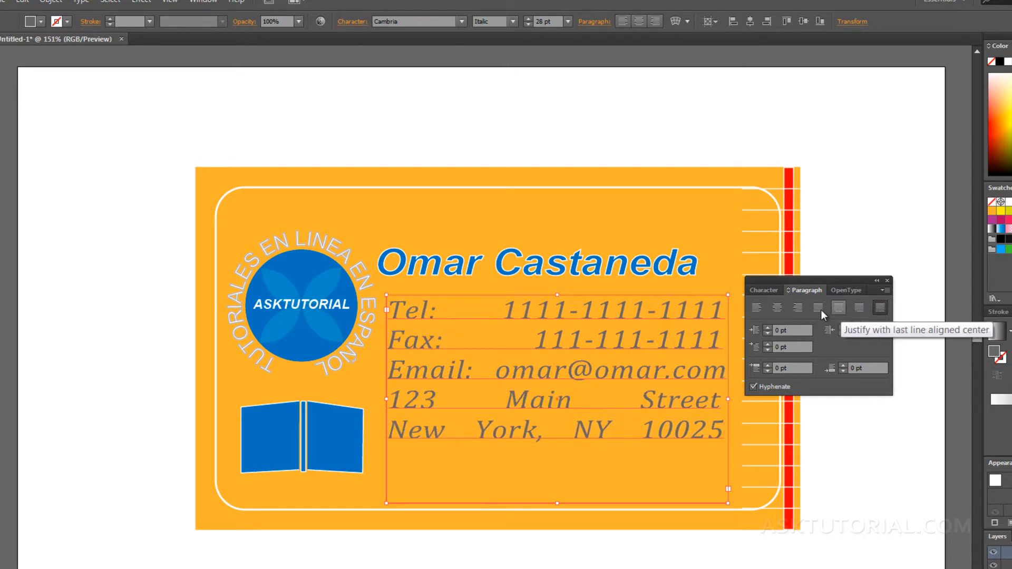
{"action": "left_click", "coordinate": [761, 308]}
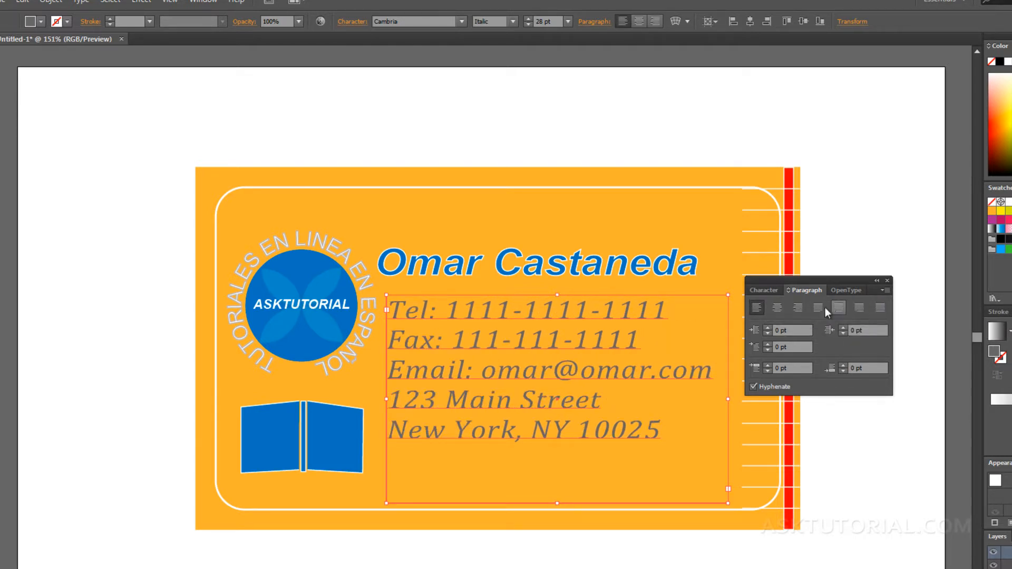
{"action": "left_click", "coordinate": [768, 327]}
{"action": "left_click", "coordinate": [767, 327]}
{"action": "left_click", "coordinate": [767, 327]}
{"action": "left_click", "coordinate": [767, 327]}
{"action": "left_click", "coordinate": [766, 333]}
{"action": "left_click", "coordinate": [766, 333]}
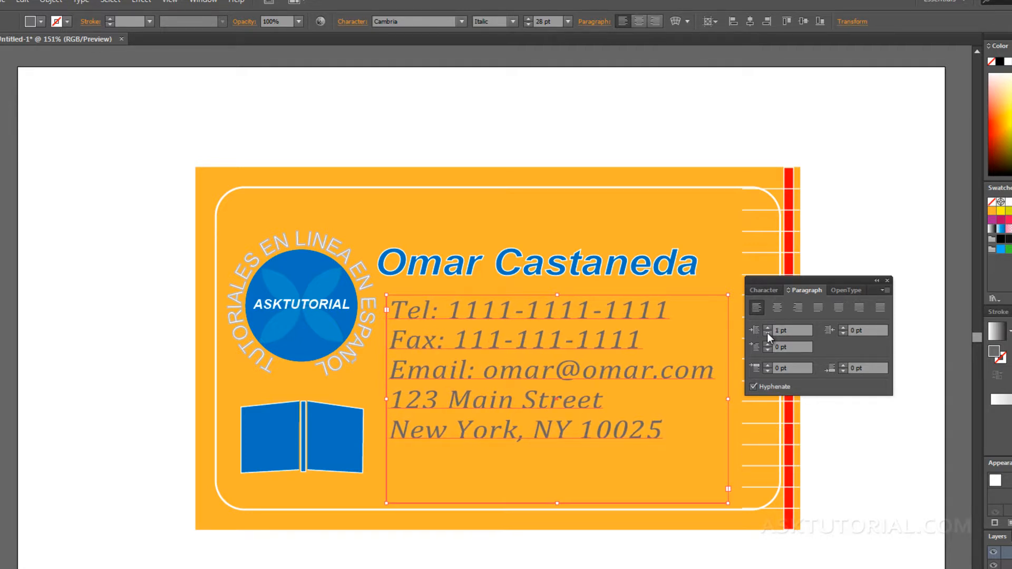
{"action": "left_click", "coordinate": [767, 333]}
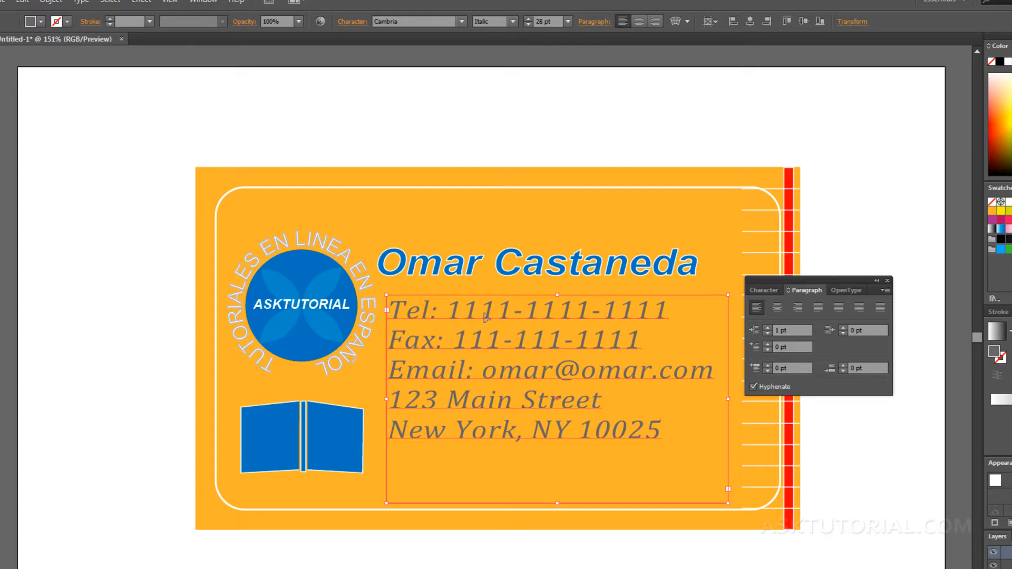
{"action": "left_click", "coordinate": [438, 314]}
{"action": "left_click_drag", "start_coordinate": [437, 314], "coordinate": [387, 316]}
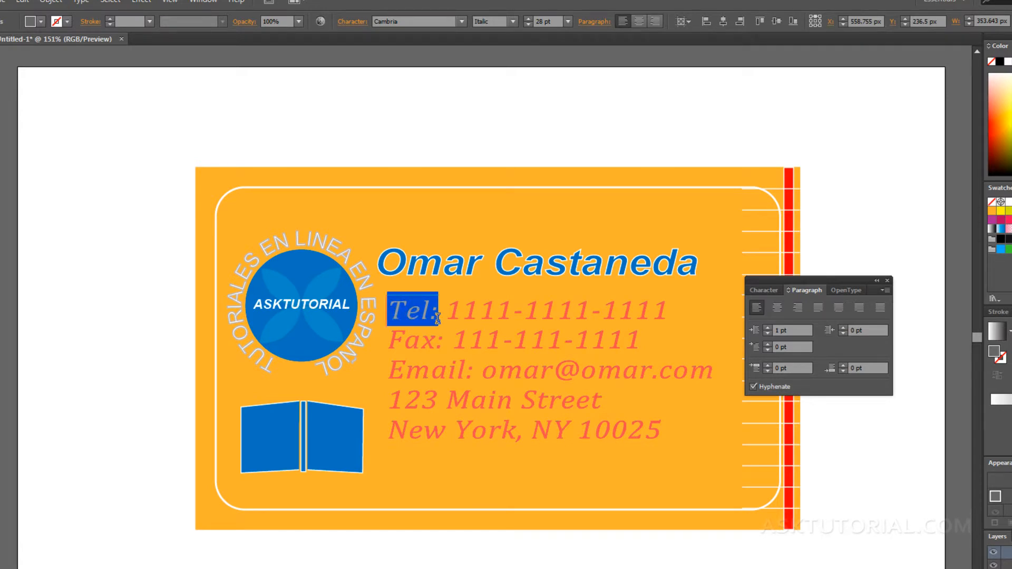
{"action": "left_click", "coordinate": [758, 286]}
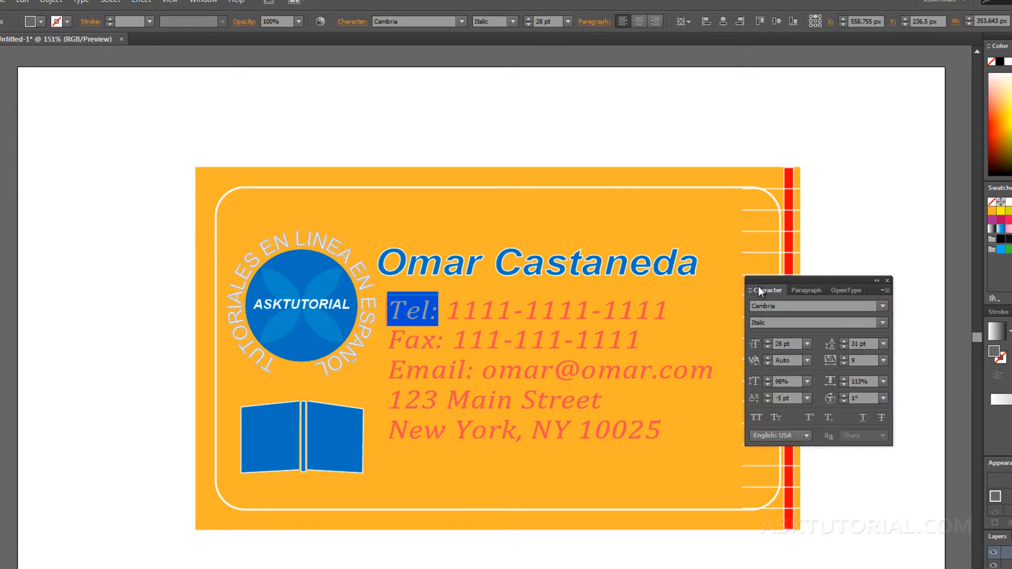
{"action": "left_click", "coordinate": [881, 322]}
{"action": "left_click", "coordinate": [788, 363]}
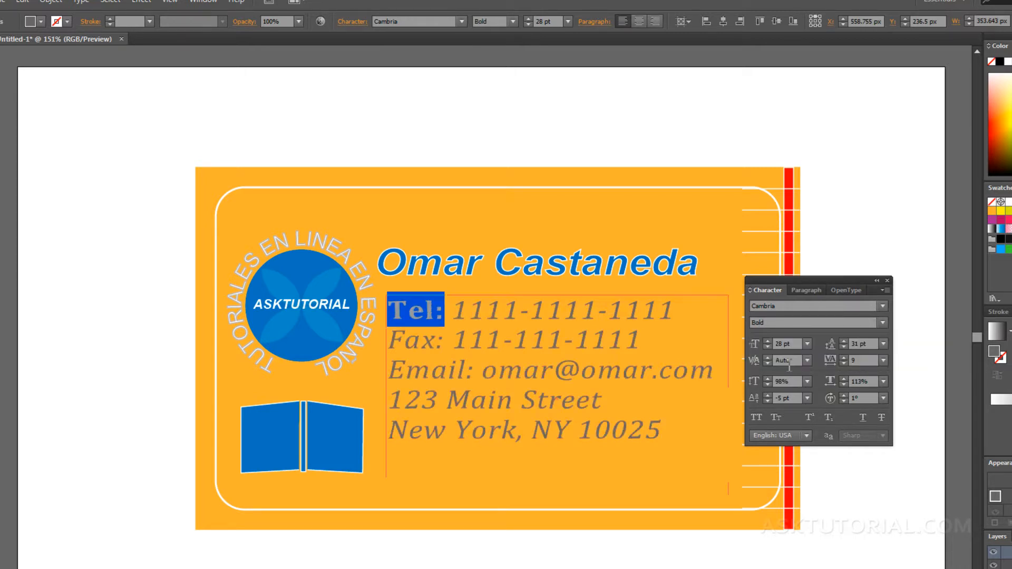
{"action": "left_click", "coordinate": [464, 337]}
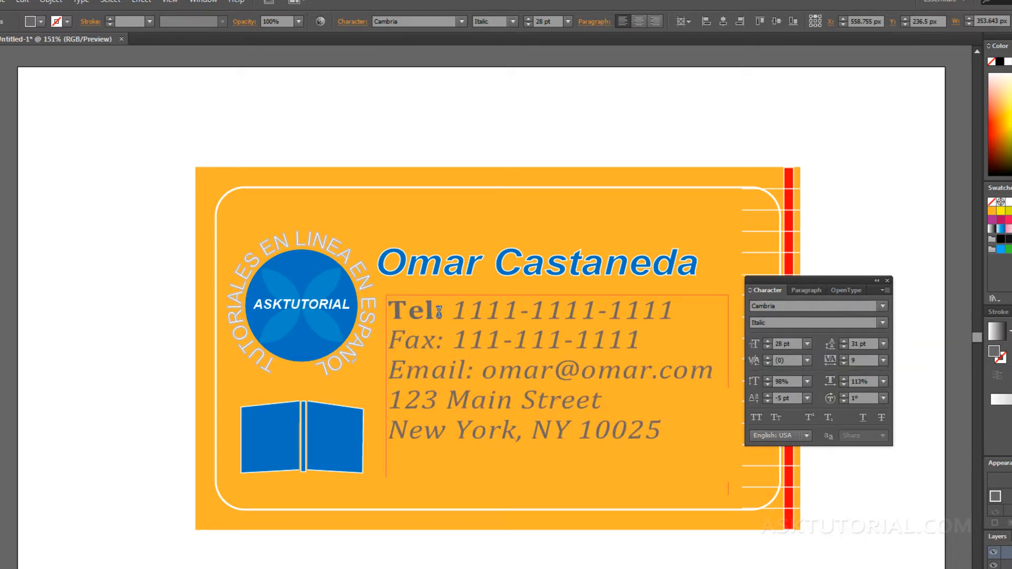
{"action": "left_click_drag", "start_coordinate": [445, 311], "coordinate": [387, 310]}
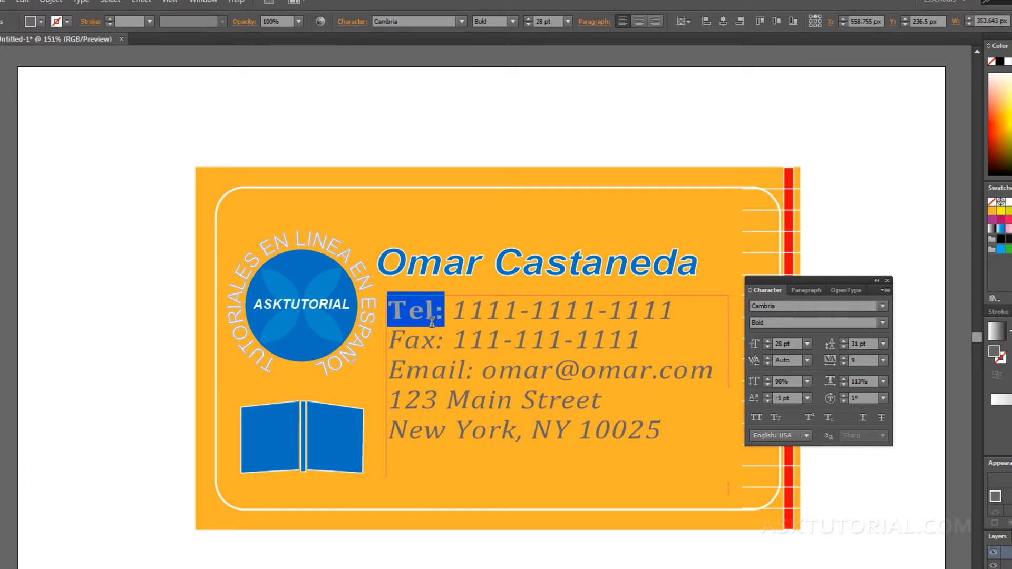
{"action": "left_click_drag", "start_coordinate": [451, 311], "coordinate": [468, 311]}
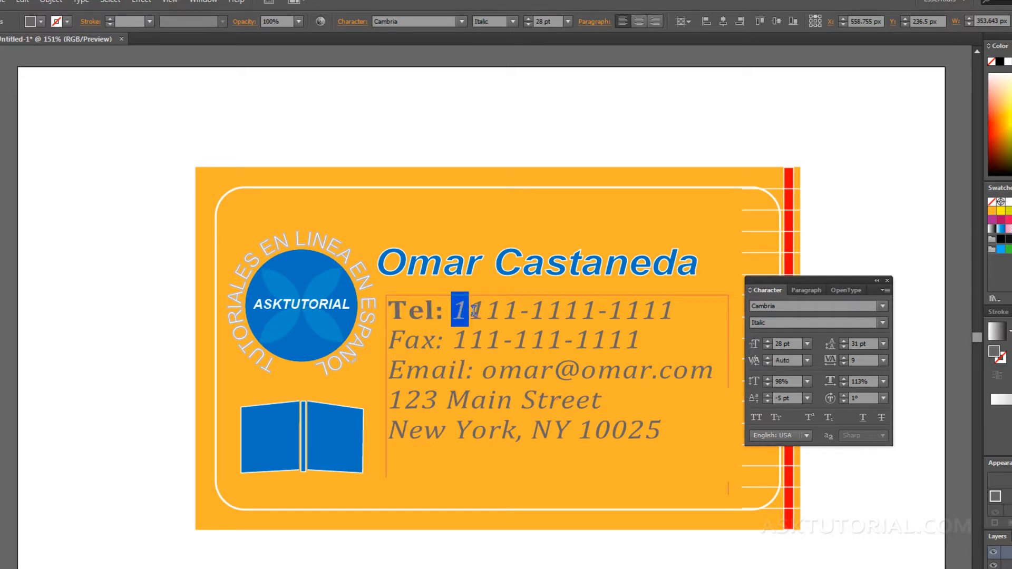
{"action": "left_click_drag", "start_coordinate": [519, 311], "coordinate": [529, 312]}
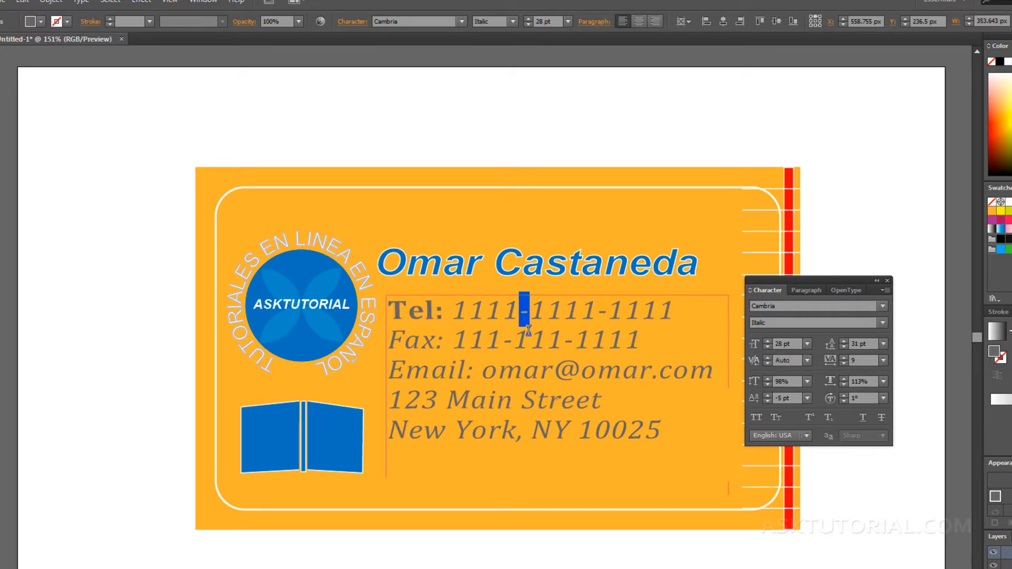
{"action": "left_click", "coordinate": [534, 340]}
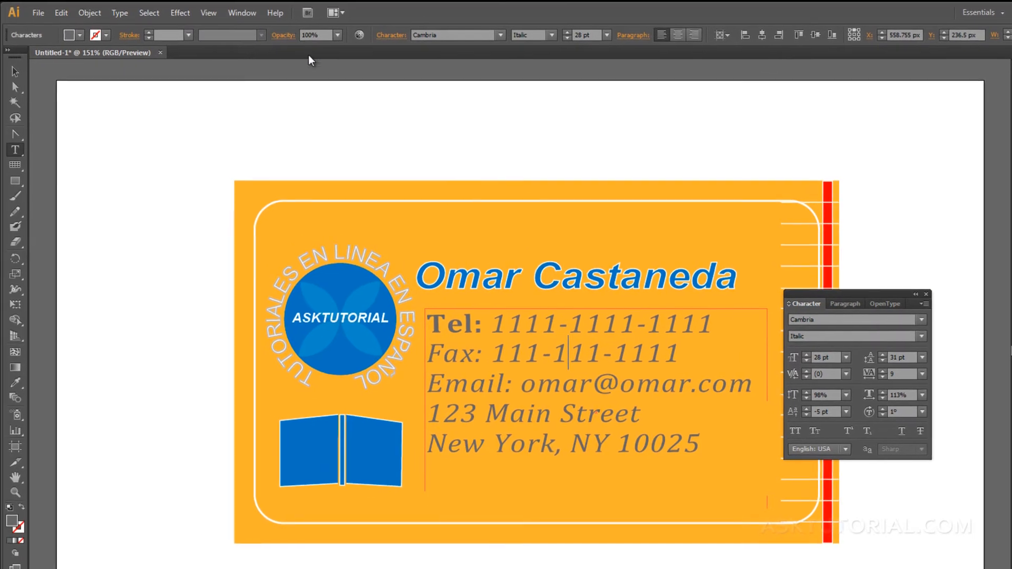
Open the Character Styles panel from Window > Type and dock it beside the Character panel.
{"action": "left_click", "coordinate": [248, 13]}
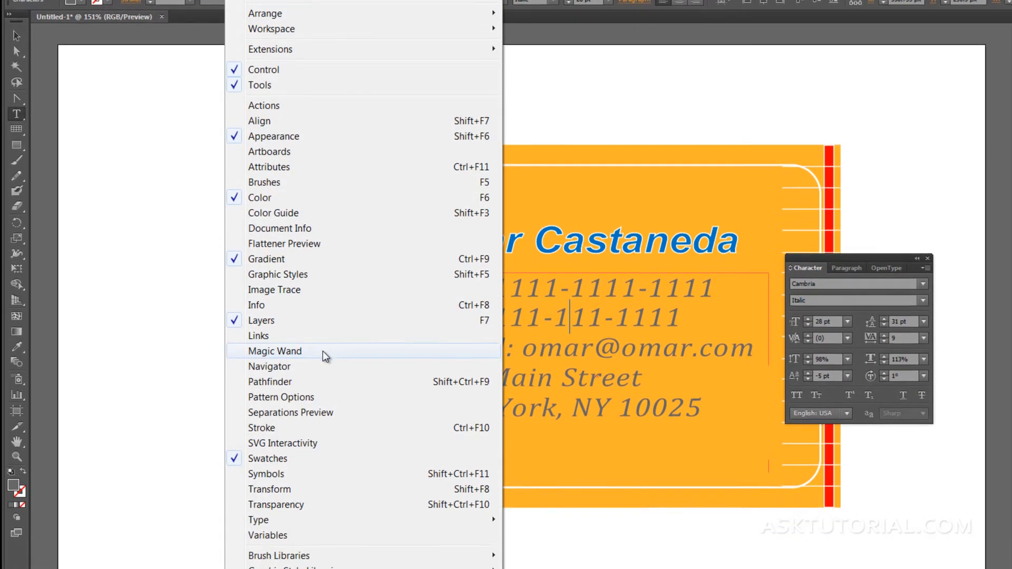
{"action": "mouse_move", "coordinate": [252, 525]}
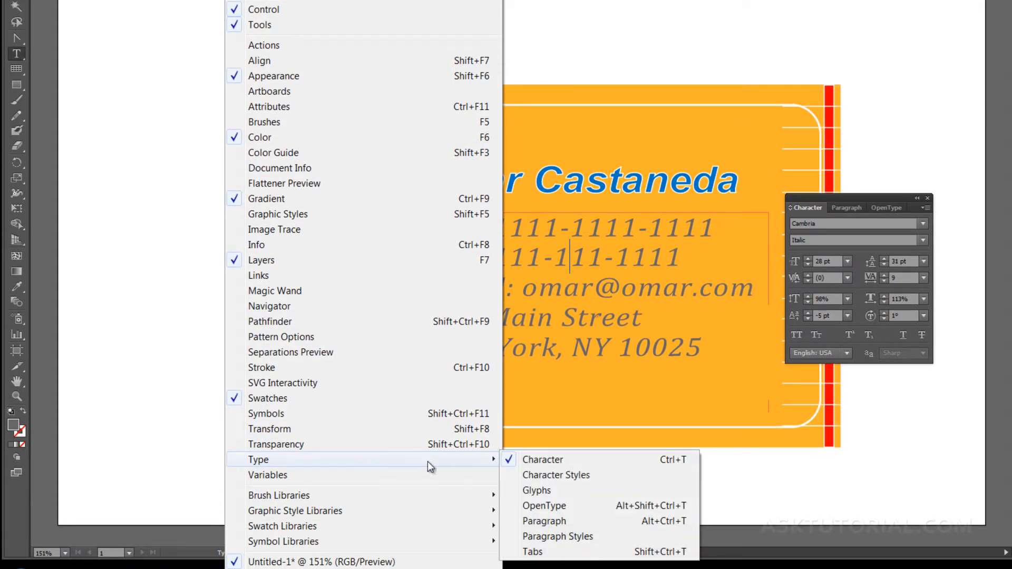
{"action": "left_click", "coordinate": [545, 476]}
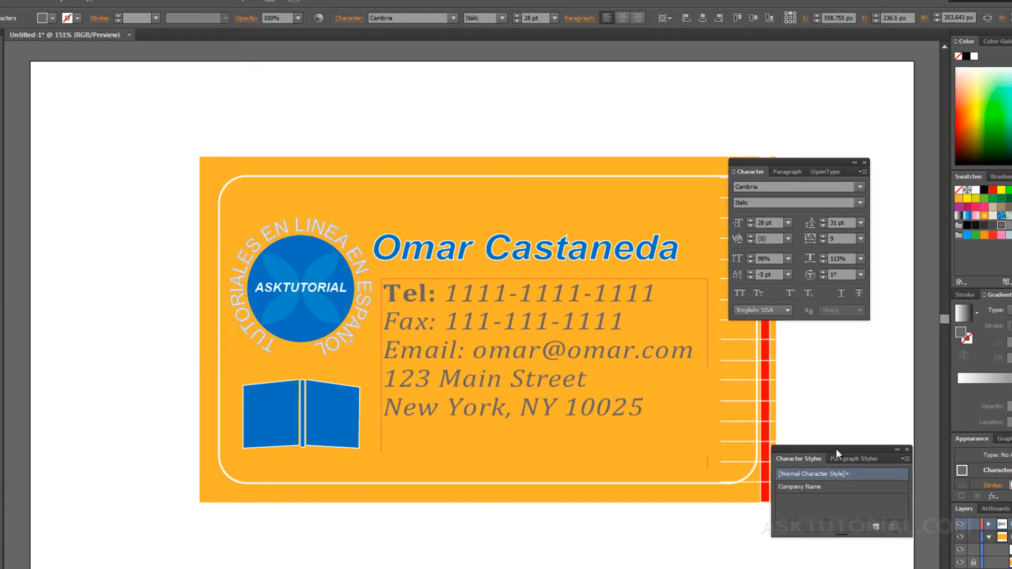
{"action": "left_click_drag", "start_coordinate": [895, 397], "coordinate": [868, 313]}
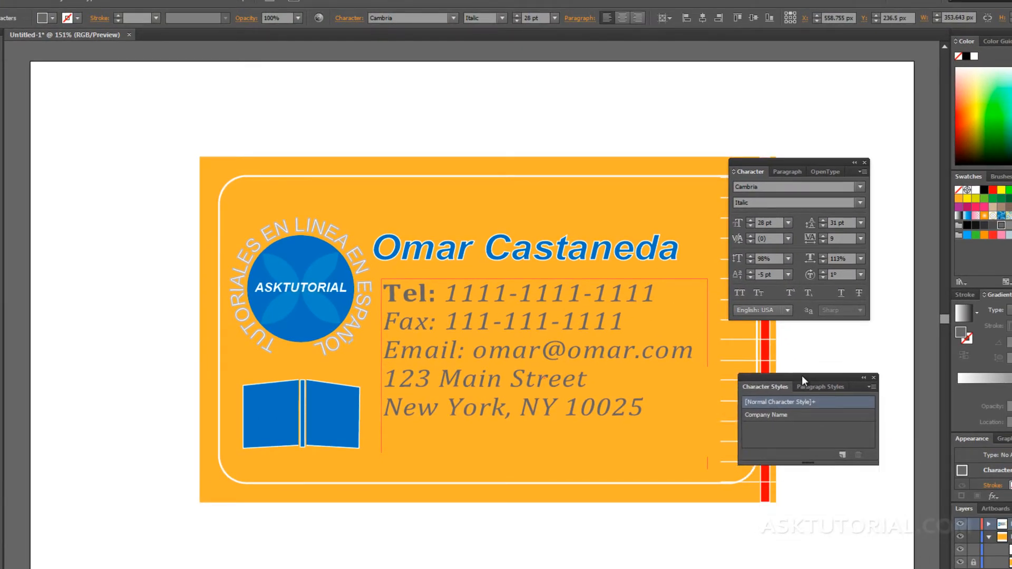
{"action": "left_click_drag", "start_coordinate": [802, 375], "coordinate": [791, 347]}
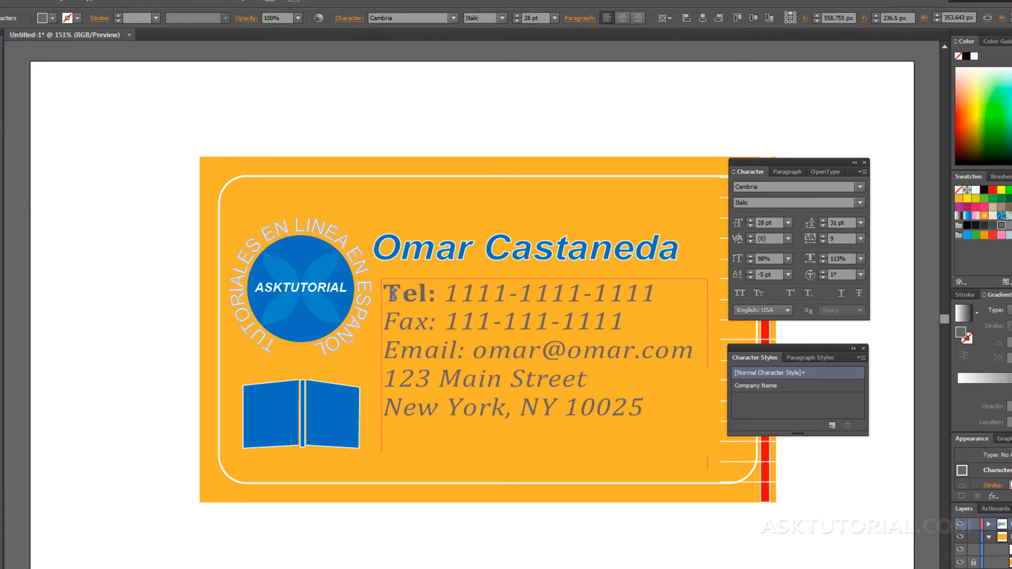
{"action": "left_click_drag", "start_coordinate": [394, 293], "coordinate": [553, 292]}
{"action": "left_click", "coordinate": [535, 293]}
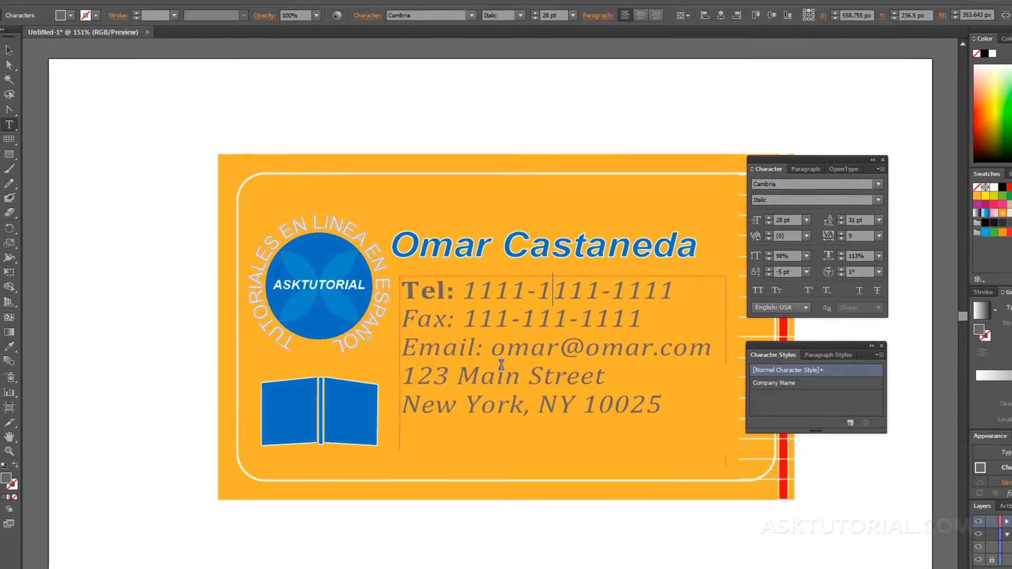
Select the blue name text and save its formatting as a new character style named NOMBRE.
{"action": "left_click", "coordinate": [9, 50]}
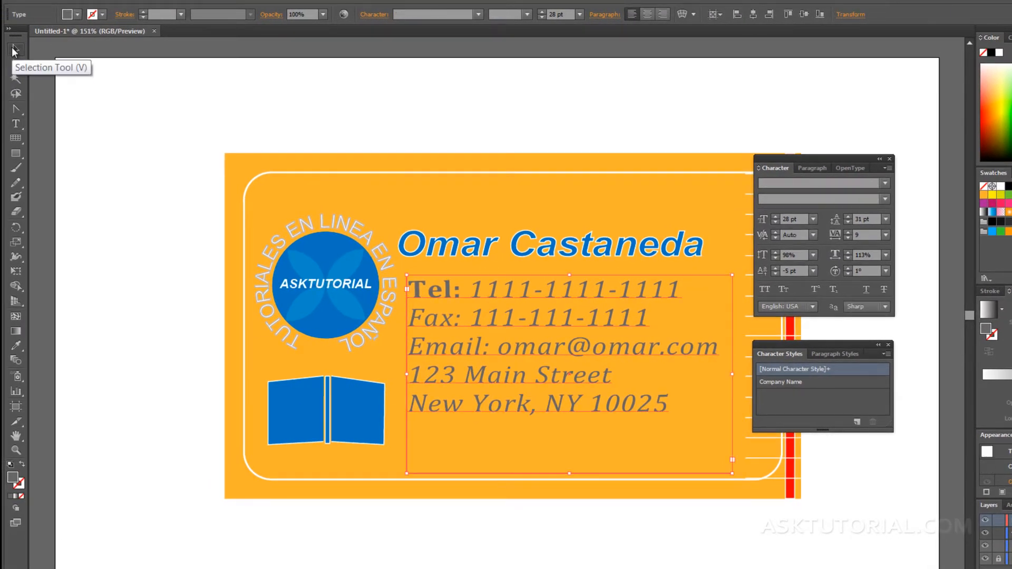
{"action": "left_click", "coordinate": [428, 244]}
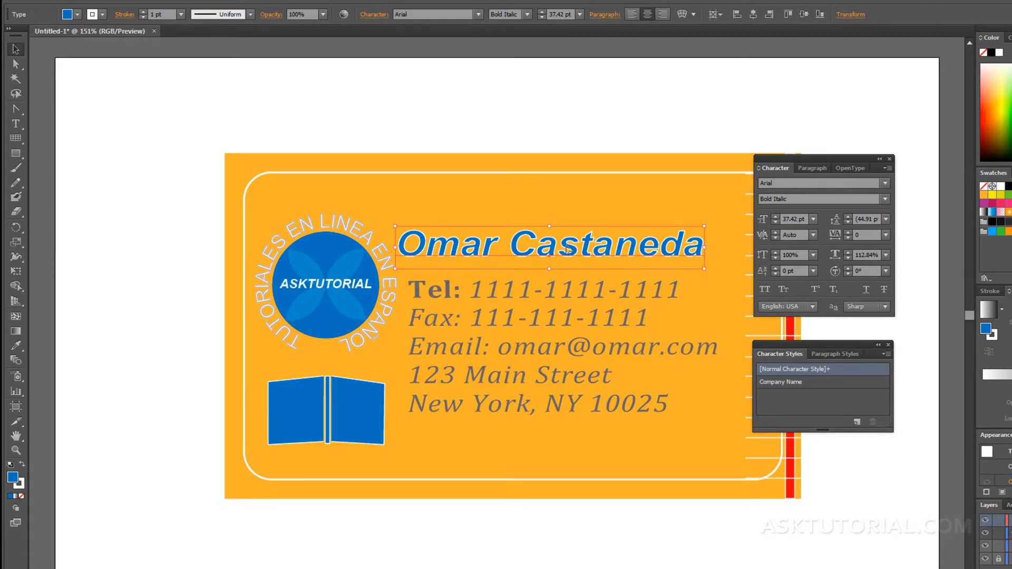
{"action": "left_click", "coordinate": [855, 422]}
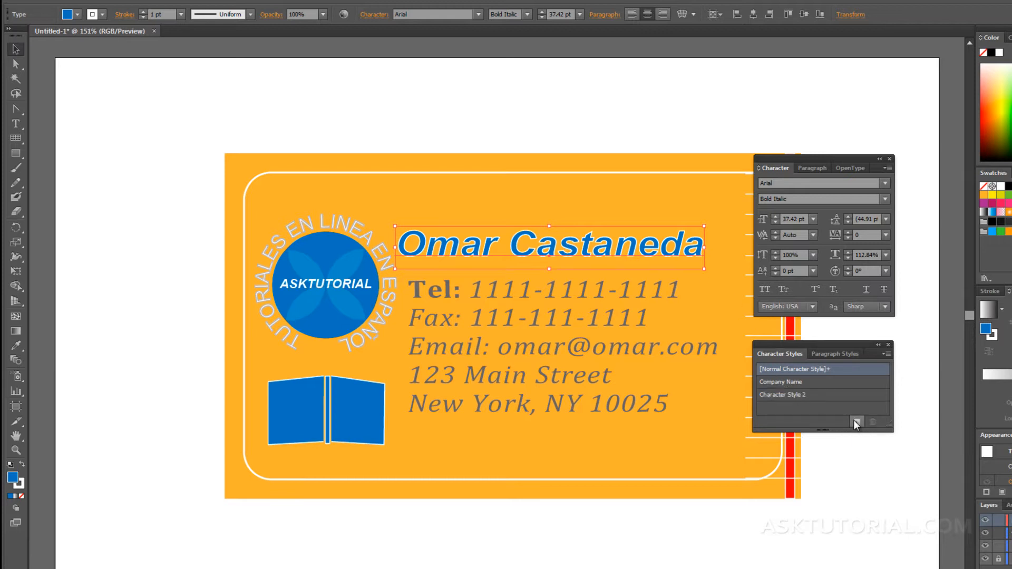
{"action": "double_click", "coordinate": [784, 395]}
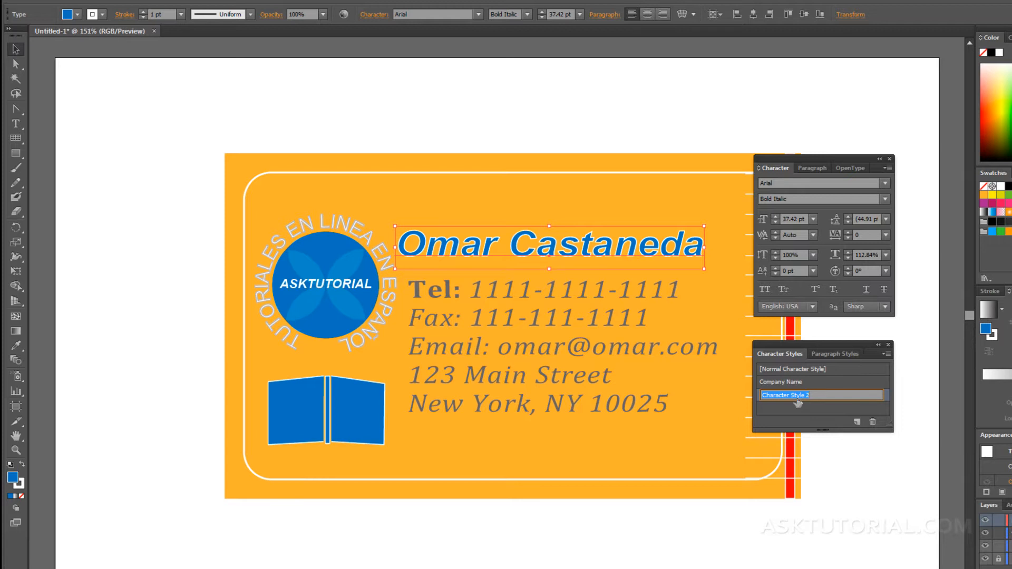
{"action": "type", "text": "NOM"}
{"action": "type", "text": "BRE"}
{"action": "key", "text": "Return"}
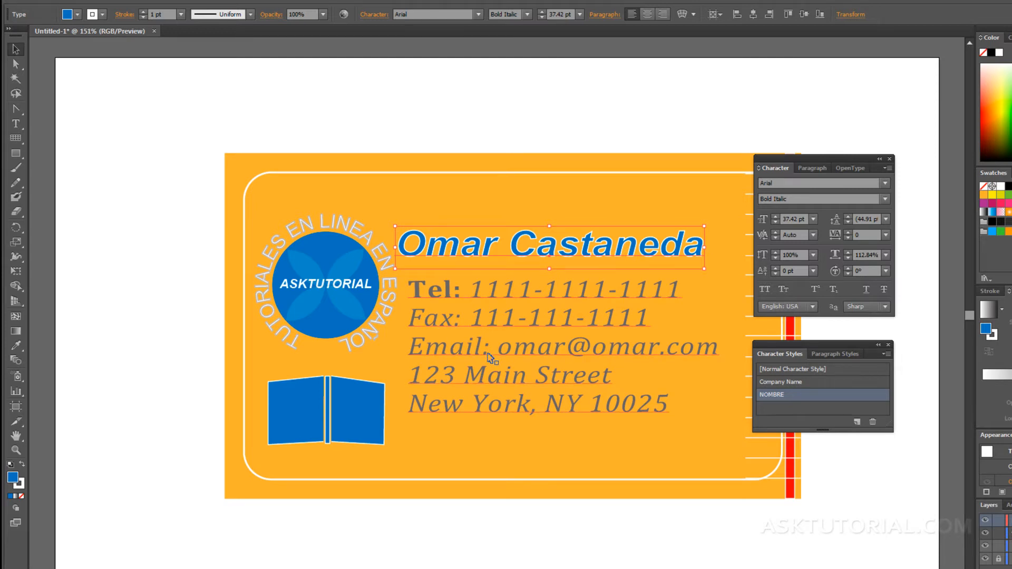
Select the 'Tel:' label inside the contact text block and apply the NOMBRE style.
{"action": "left_click", "coordinate": [478, 324]}
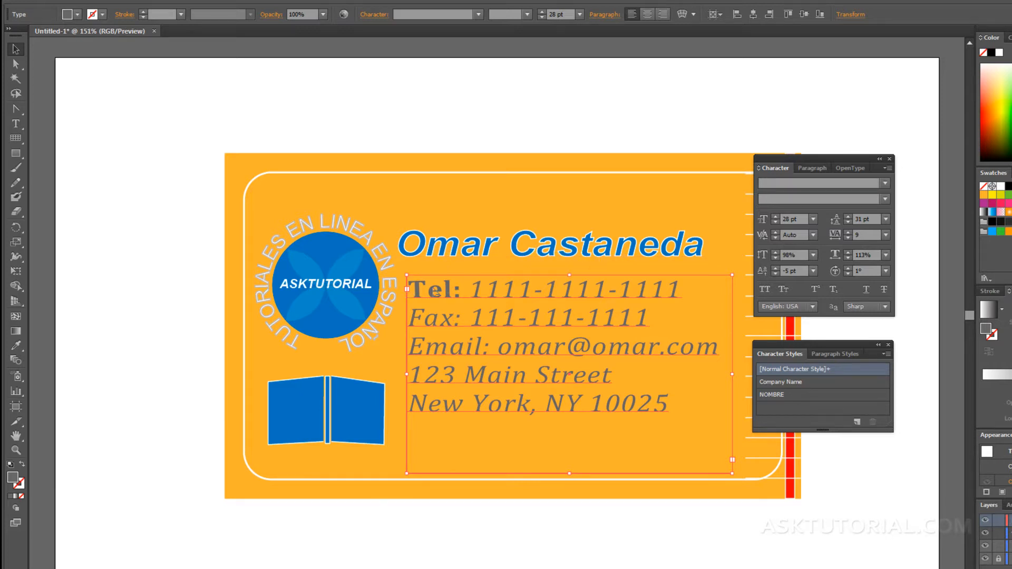
{"action": "double_click", "coordinate": [461, 294]}
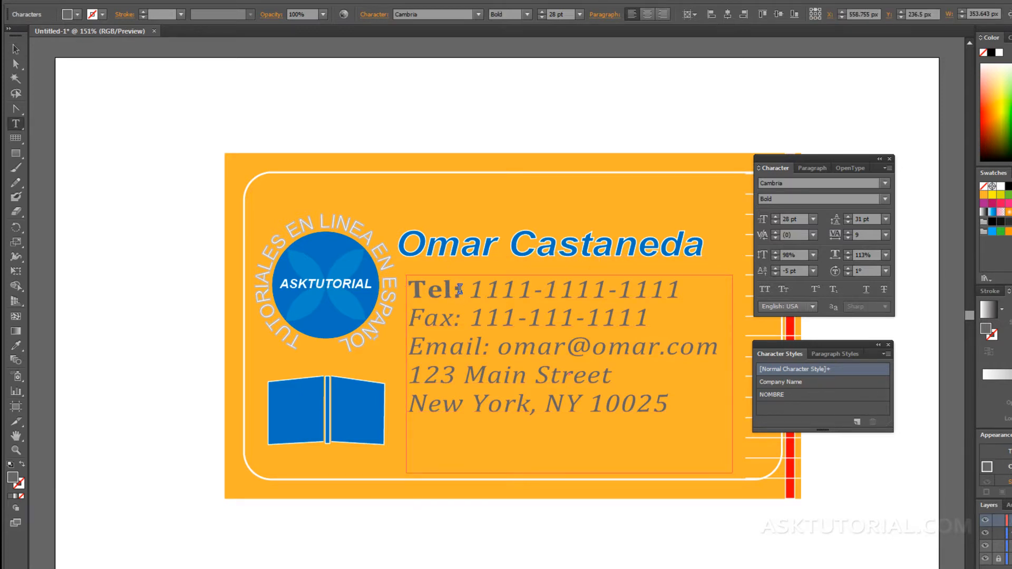
{"action": "left_click_drag", "start_coordinate": [462, 290], "coordinate": [417, 289]}
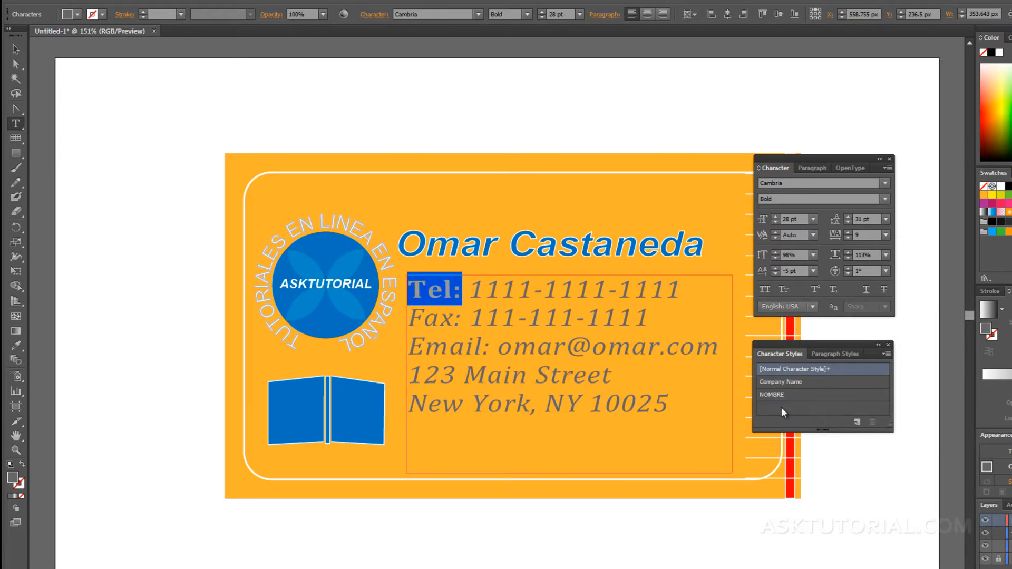
{"action": "left_click", "coordinate": [782, 395]}
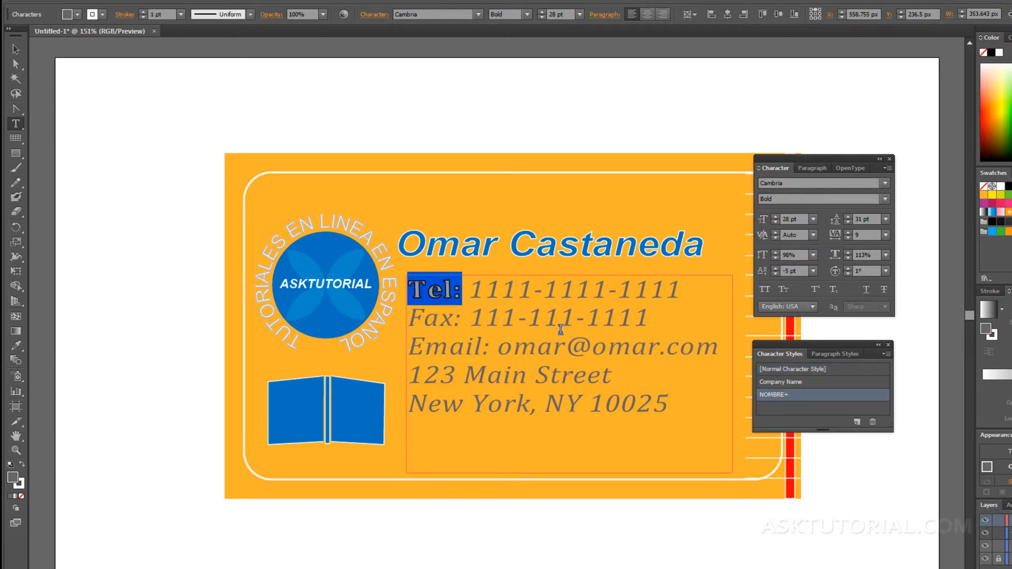
Reselect 'Tel:' and apply NOMBRE again so it shows in blue bold italic.
{"action": "left_click", "coordinate": [515, 289]}
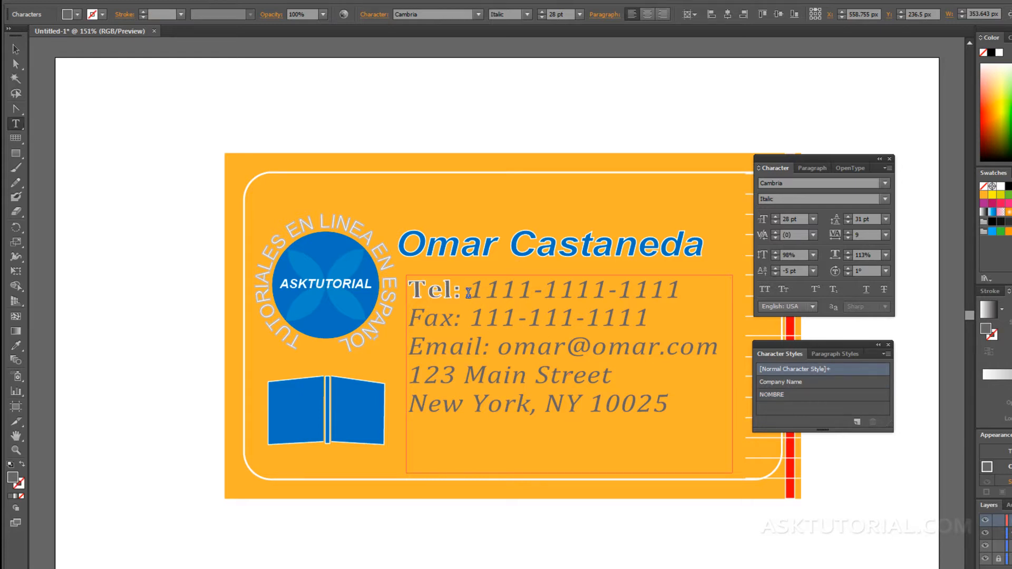
{"action": "left_click_drag", "start_coordinate": [462, 289], "coordinate": [397, 288]}
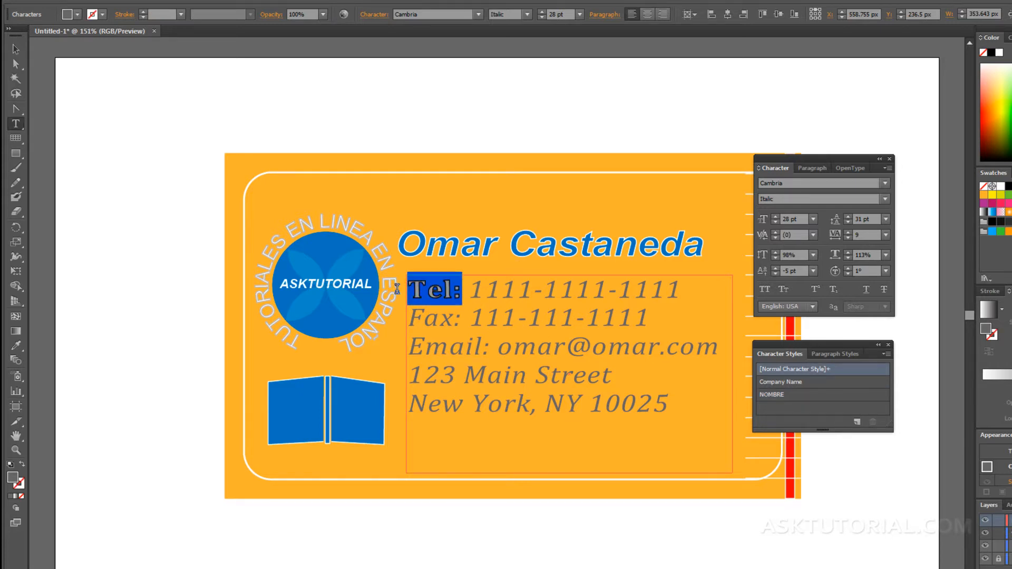
{"action": "left_click", "coordinate": [462, 290]}
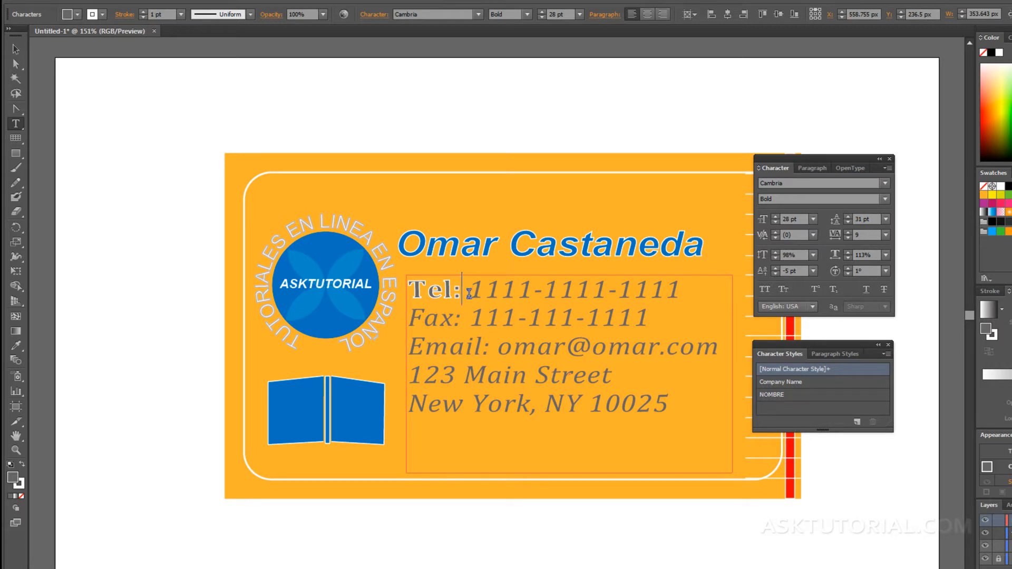
{"action": "left_click_drag", "start_coordinate": [469, 293], "coordinate": [394, 293]}
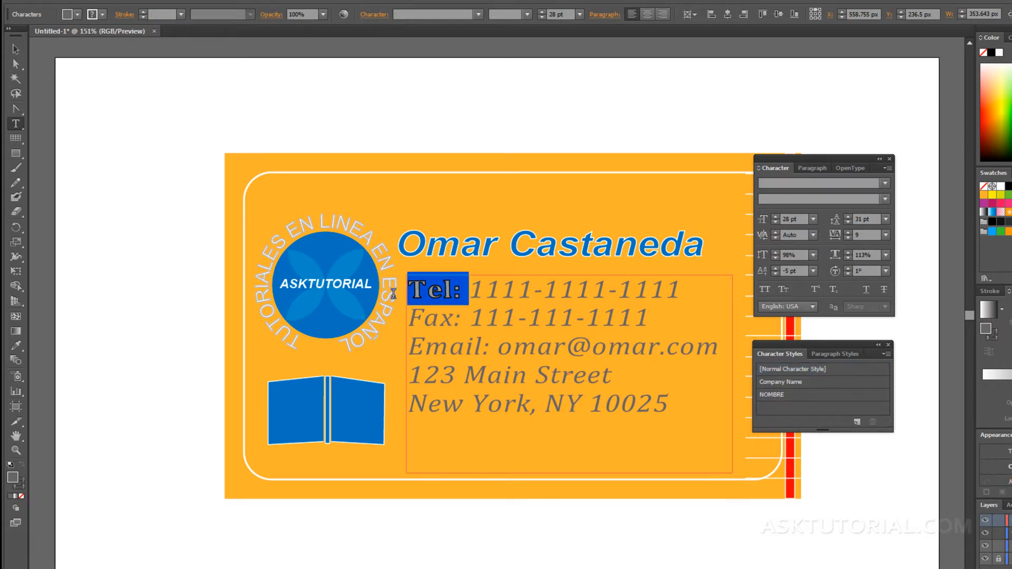
{"action": "left_click", "coordinate": [781, 396]}
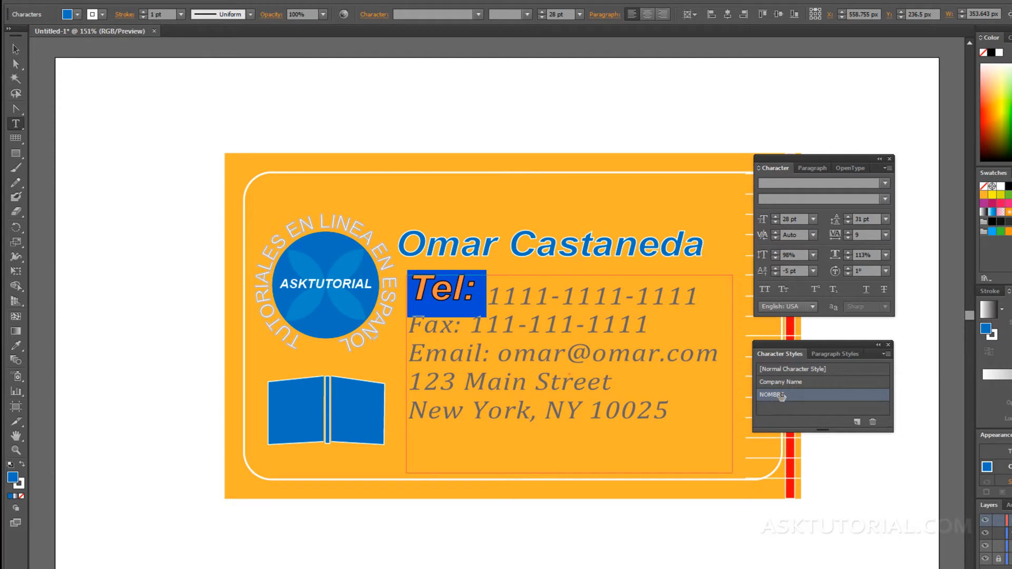
{"action": "left_click", "coordinate": [514, 308]}
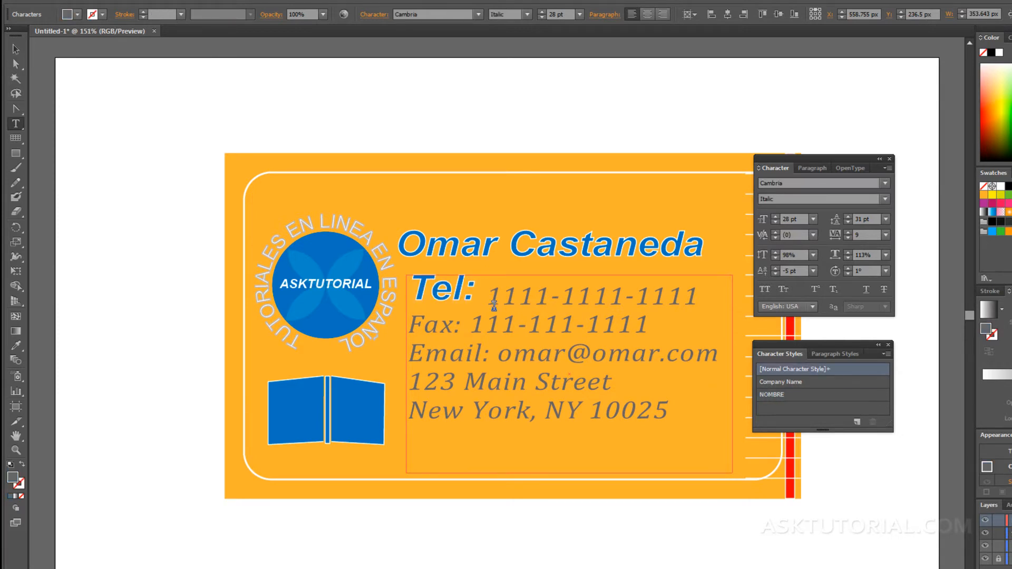
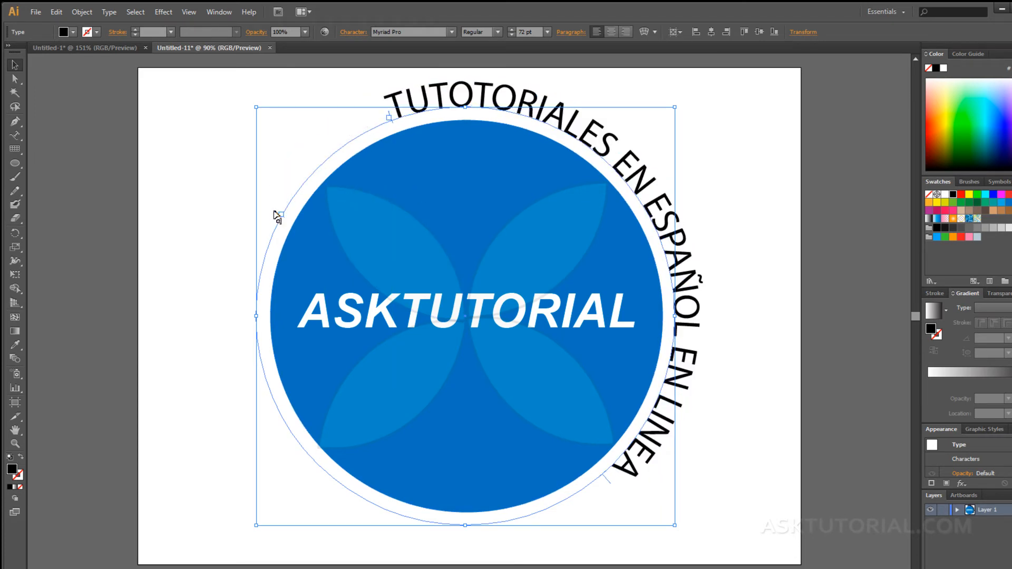
Drag the slogan's start, end and center brackets around the circle until LINEA fits on the path.
{"action": "left_click_drag", "start_coordinate": [274, 214], "coordinate": [267, 396]}
{"action": "left_click_drag", "start_coordinate": [269, 390], "coordinate": [637, 428]}
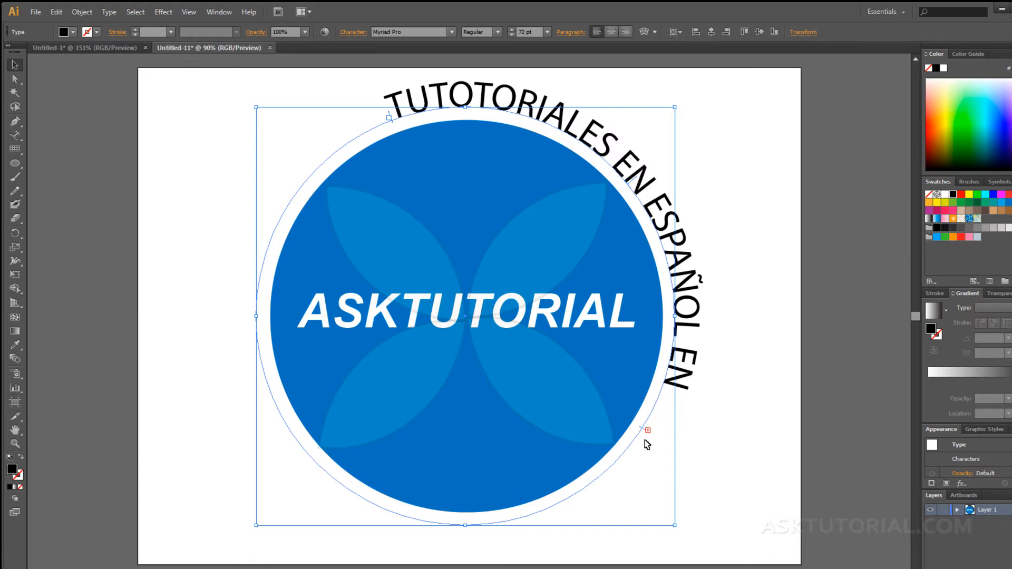
{"action": "left_click_drag", "start_coordinate": [643, 425], "coordinate": [285, 423]}
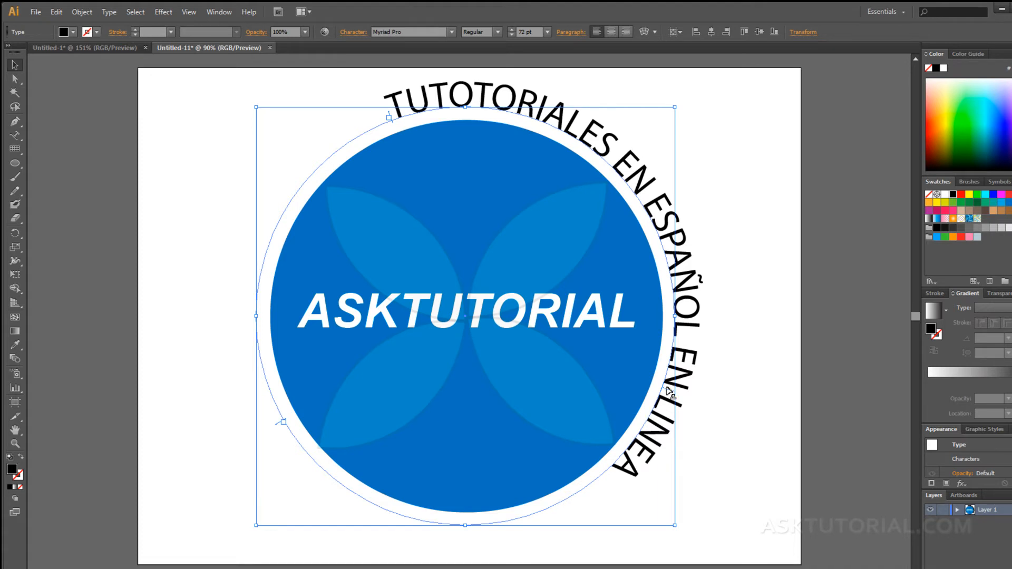
{"action": "left_click_drag", "start_coordinate": [668, 391], "coordinate": [665, 401]}
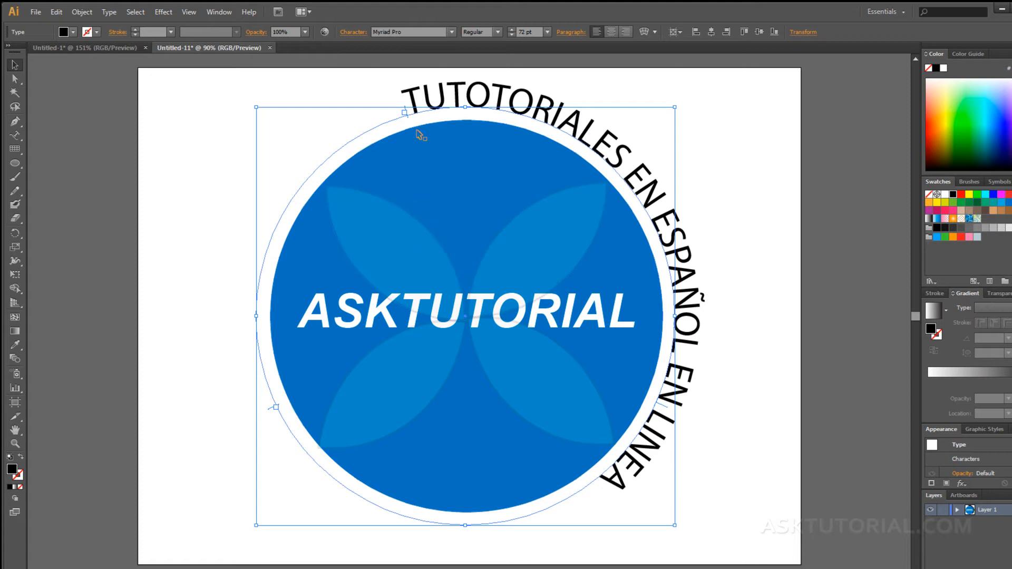
Select all the curved slogan text and raise its tracking in the Character panel.
{"action": "double_click", "coordinate": [412, 99]}
{"action": "key", "text": "ctrl+a"}
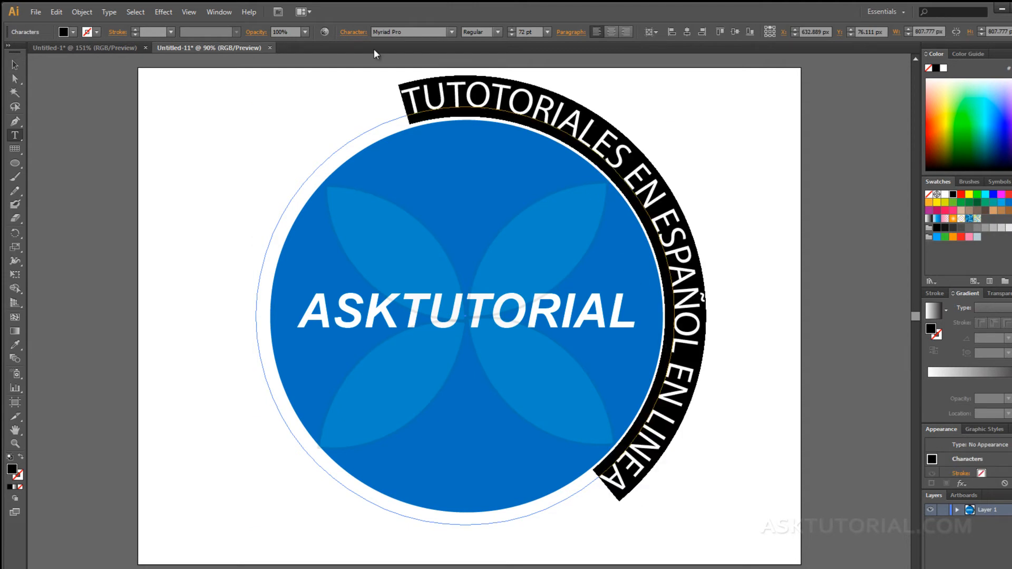
{"action": "left_click", "coordinate": [349, 33]}
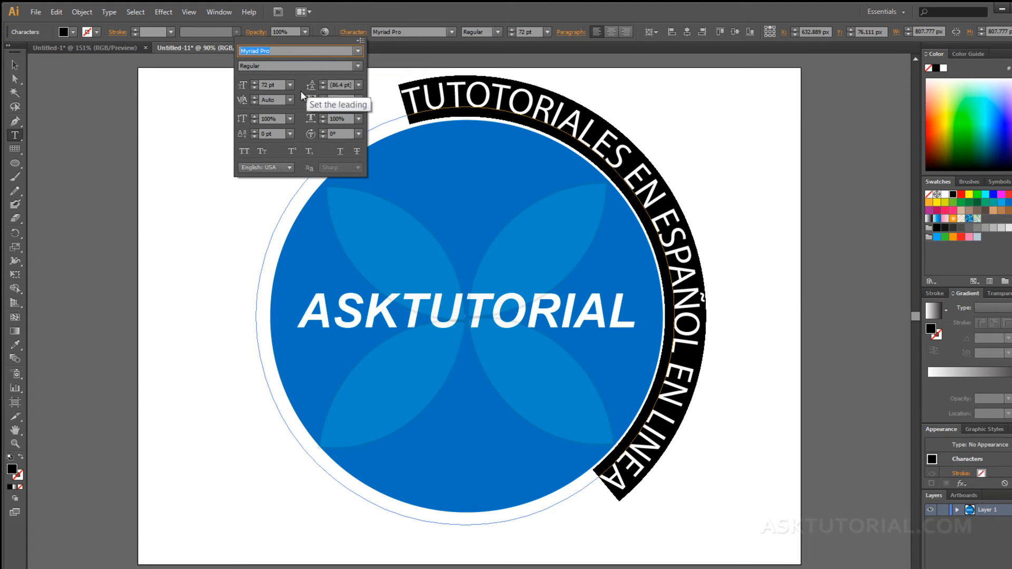
{"action": "left_click", "coordinate": [322, 97]}
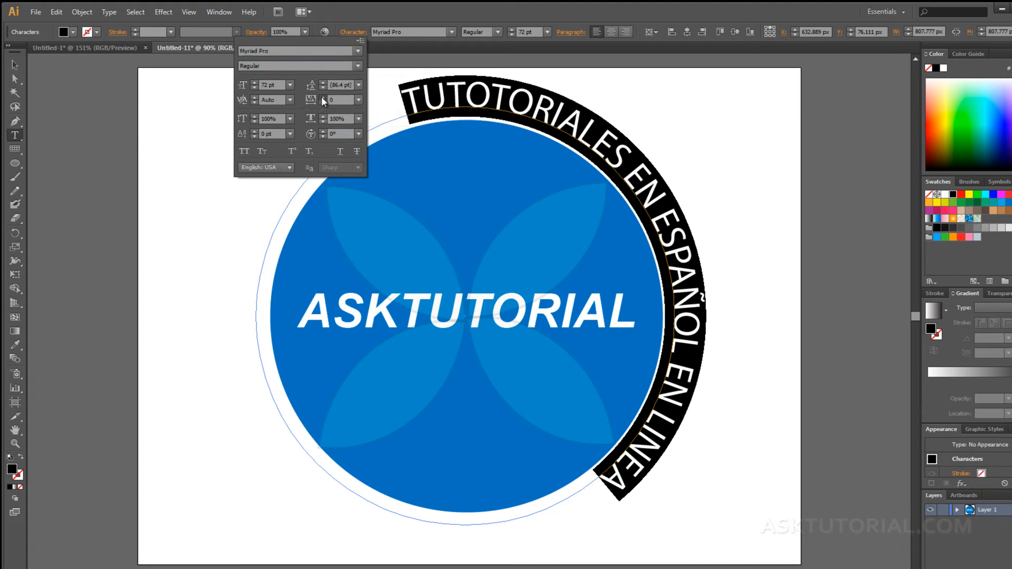
{"action": "left_click", "coordinate": [321, 98]}
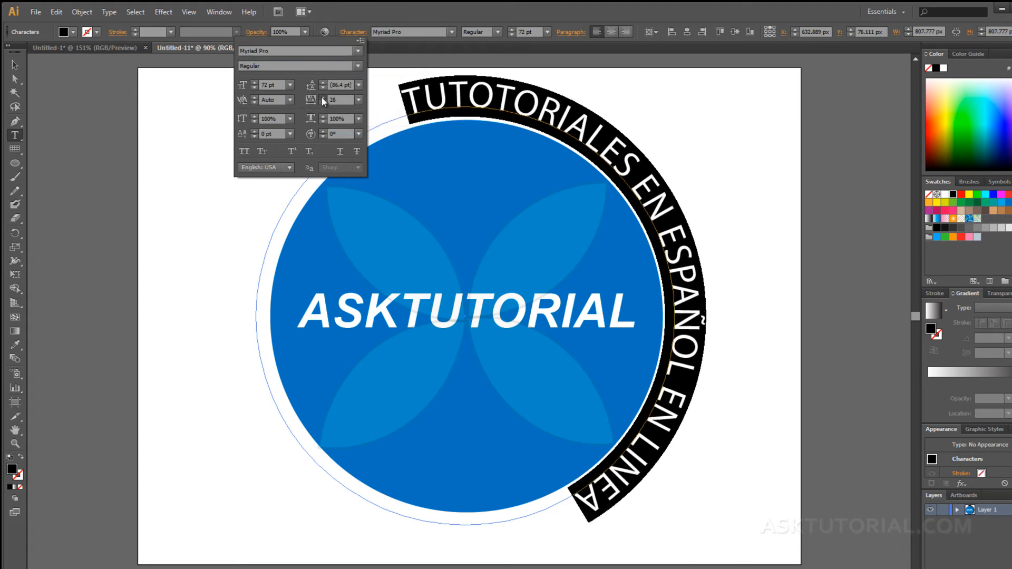
{"action": "left_click", "coordinate": [322, 97]}
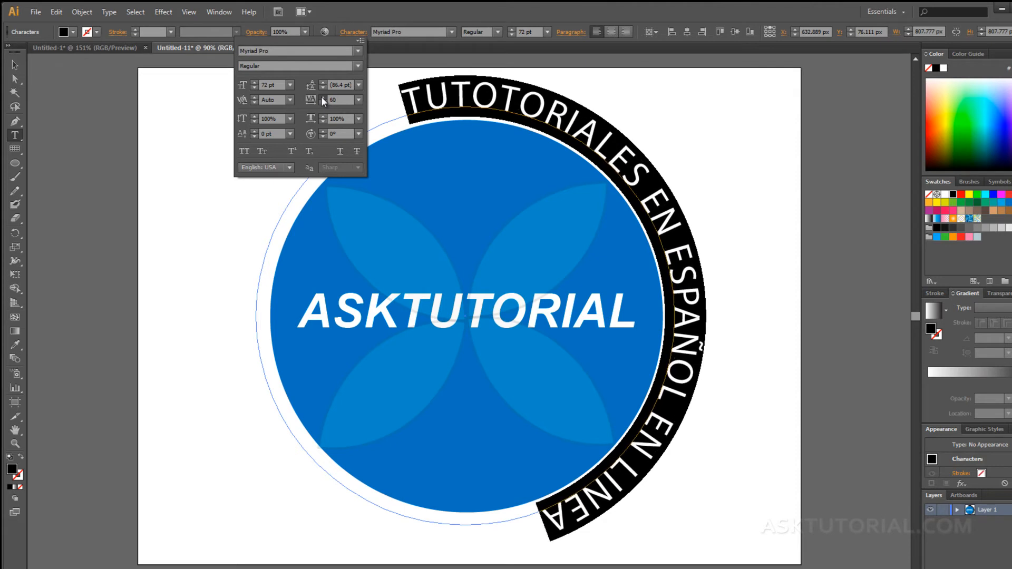
{"action": "left_click", "coordinate": [322, 98]}
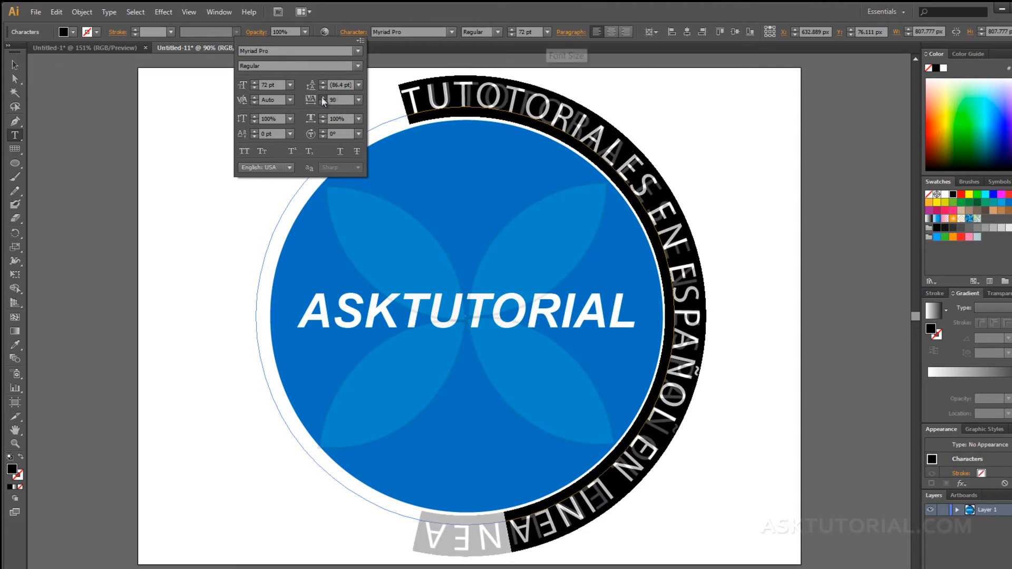
Step the slogan's font size up to 97 pt.
{"action": "left_click", "coordinate": [548, 31]}
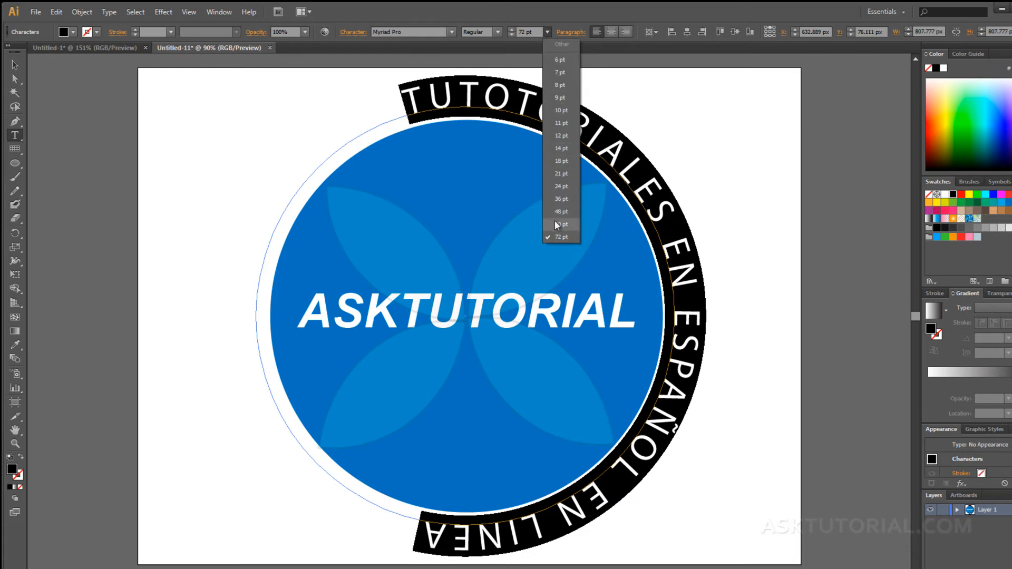
{"action": "left_click", "coordinate": [514, 25]}
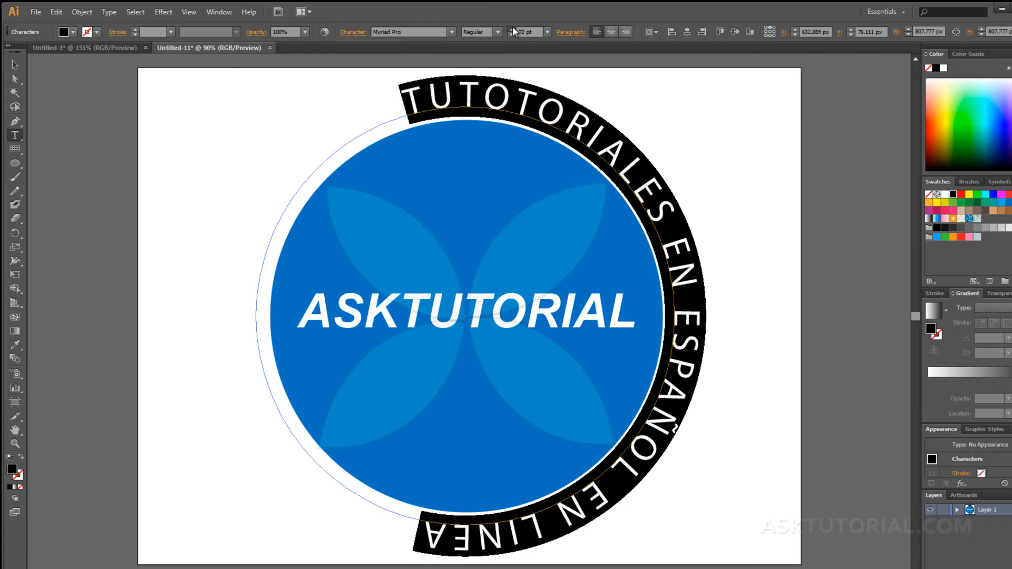
{"action": "left_click", "coordinate": [512, 26]}
{"action": "left_click", "coordinate": [512, 26]}
{"action": "left_click", "coordinate": [512, 26]}
{"action": "left_click", "coordinate": [513, 27]}
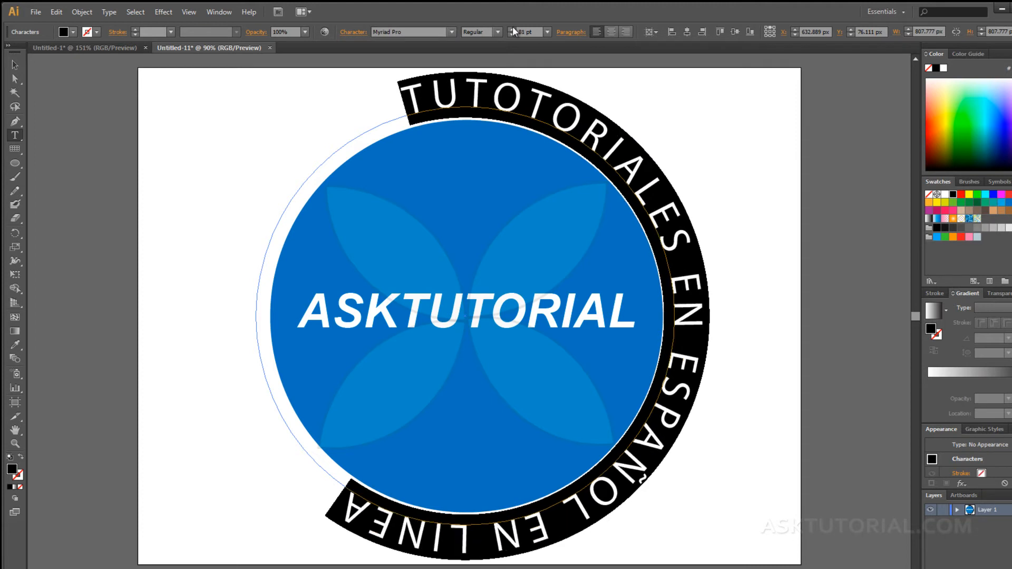
{"action": "left_click", "coordinate": [512, 27]}
{"action": "left_click", "coordinate": [512, 26]}
{"action": "left_click", "coordinate": [512, 27]}
{"action": "left_click", "coordinate": [512, 26]}
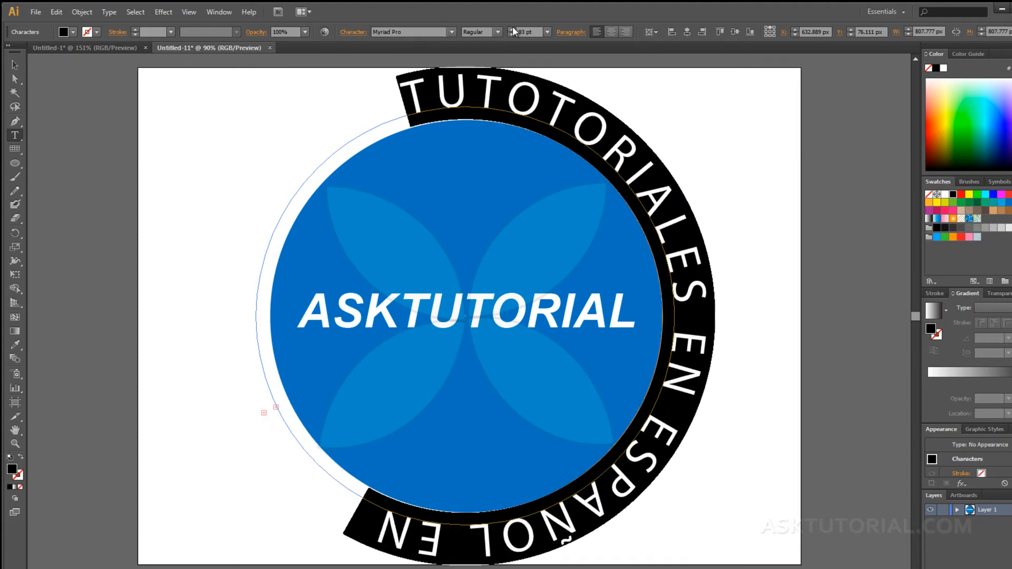
{"action": "left_click", "coordinate": [512, 26]}
{"action": "left_click", "coordinate": [512, 27]}
{"action": "left_click", "coordinate": [512, 27]}
{"action": "left_click", "coordinate": [513, 26]}
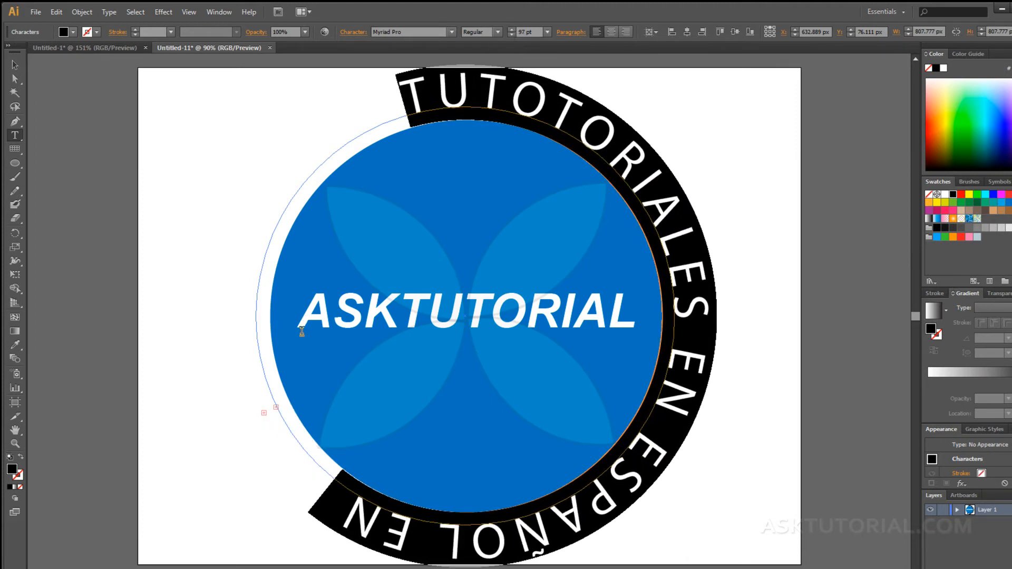
Move the text start so EN LINEA runs up the left side, then enlarge it to 124 pt.
{"action": "left_click", "coordinate": [15, 65]}
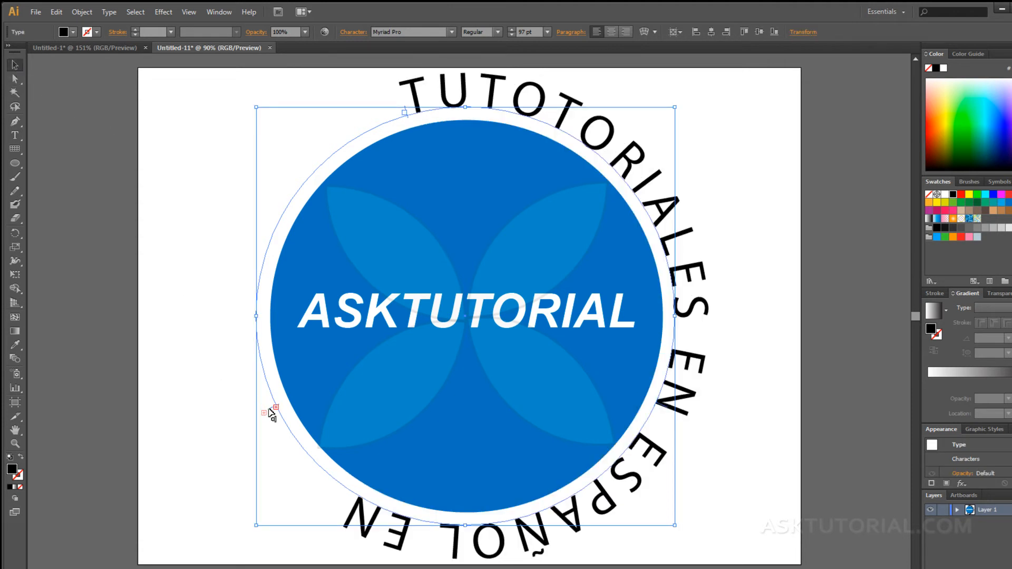
{"action": "left_click_drag", "start_coordinate": [272, 412], "coordinate": [398, 142]}
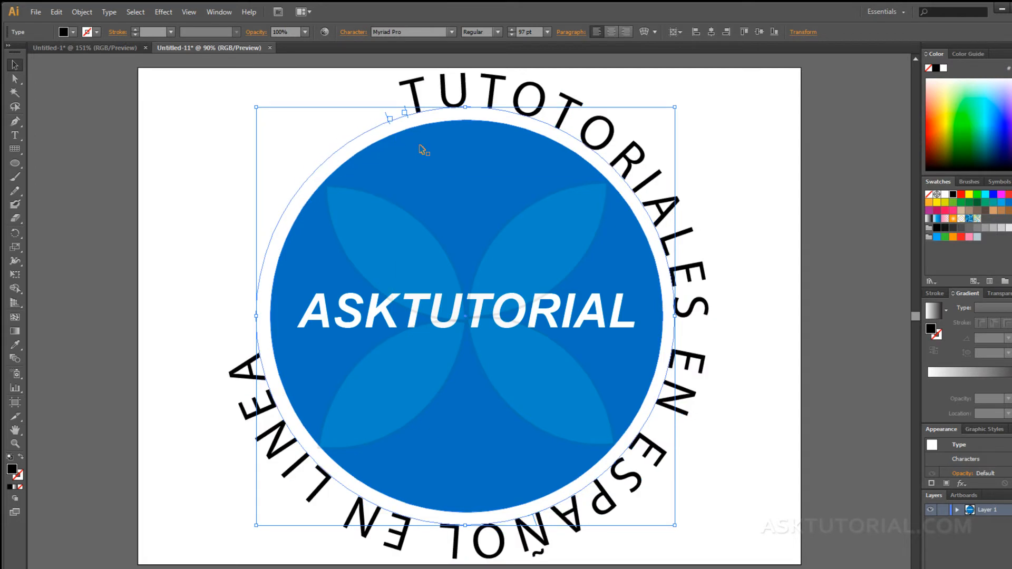
{"action": "triple_click", "coordinate": [416, 95]}
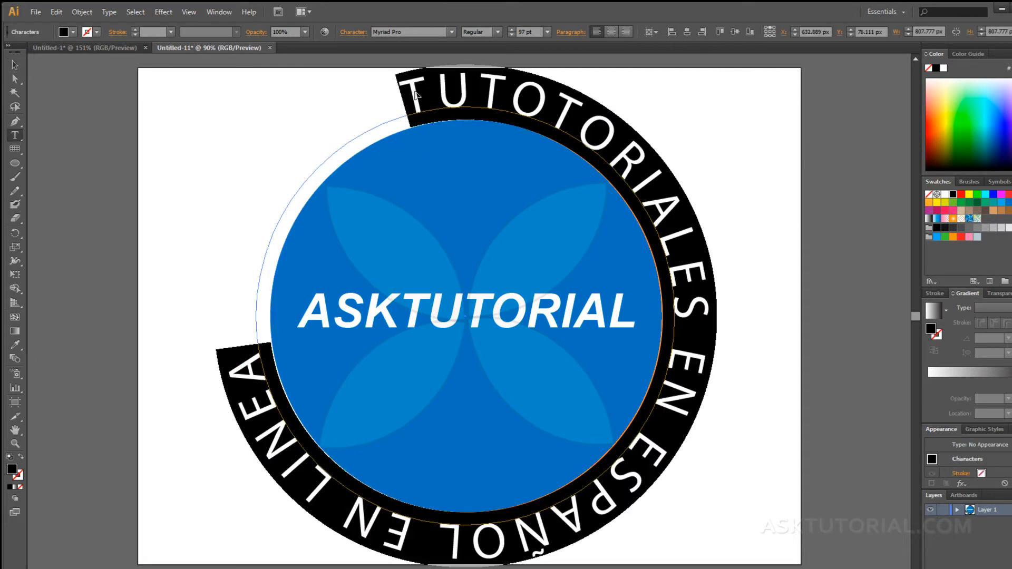
{"action": "left_click", "coordinate": [511, 30]}
{"action": "left_click", "coordinate": [511, 30]}
{"action": "left_click", "coordinate": [511, 30]}
{"action": "left_click_drag", "start_coordinate": [511, 29], "coordinate": [510, 30]}
Scale the slogan ring down from its corners to about 116 pt so it hugs the blue circle.
{"action": "key", "text": "Escape"}
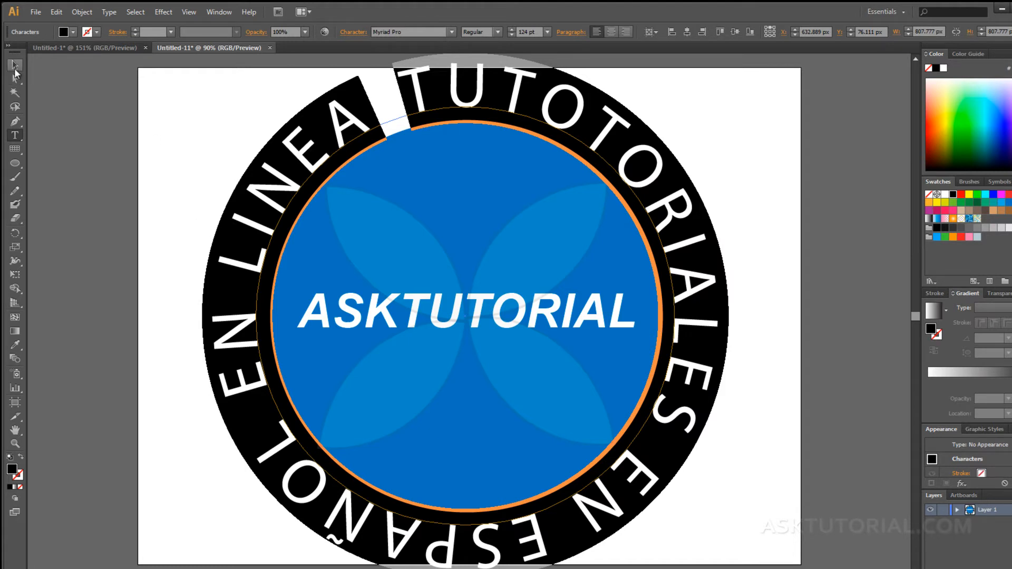
{"action": "left_click", "coordinate": [132, 214]}
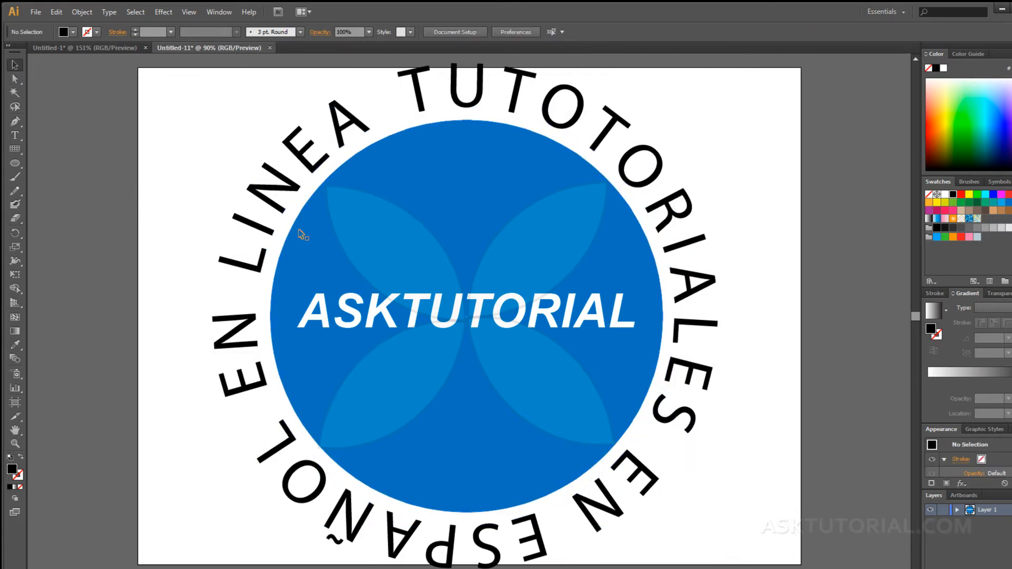
{"action": "double_click", "coordinate": [586, 128]}
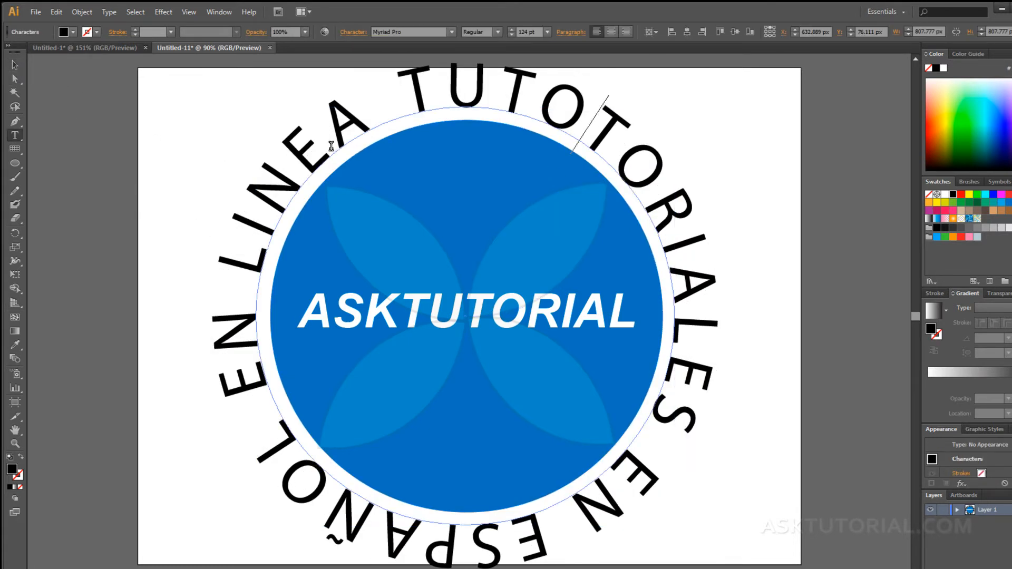
{"action": "left_click", "coordinate": [15, 64]}
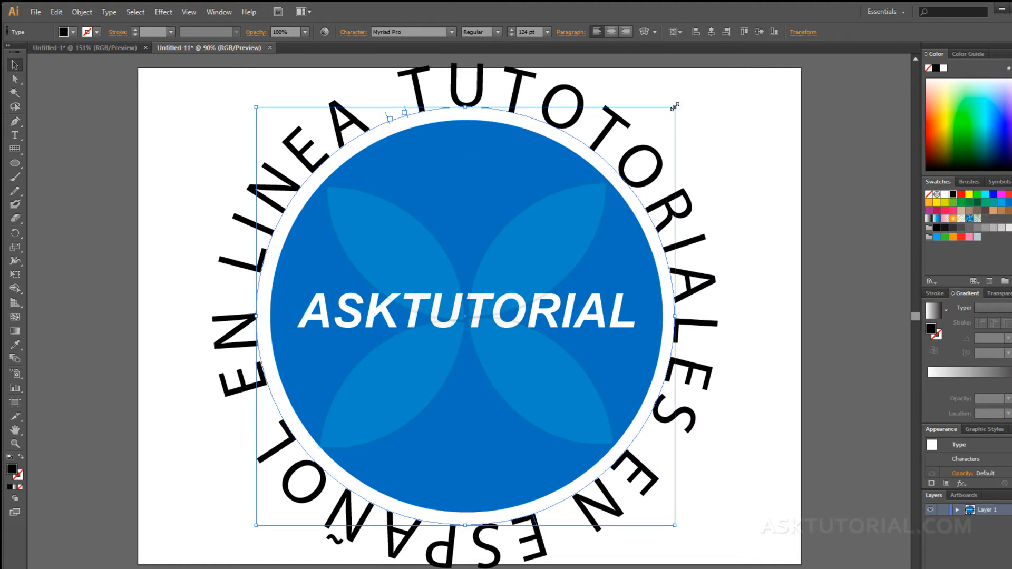
{"action": "left_click_drag", "start_coordinate": [674, 107], "coordinate": [667, 116]}
{"action": "left_click_drag", "start_coordinate": [258, 527], "coordinate": [266, 512]}
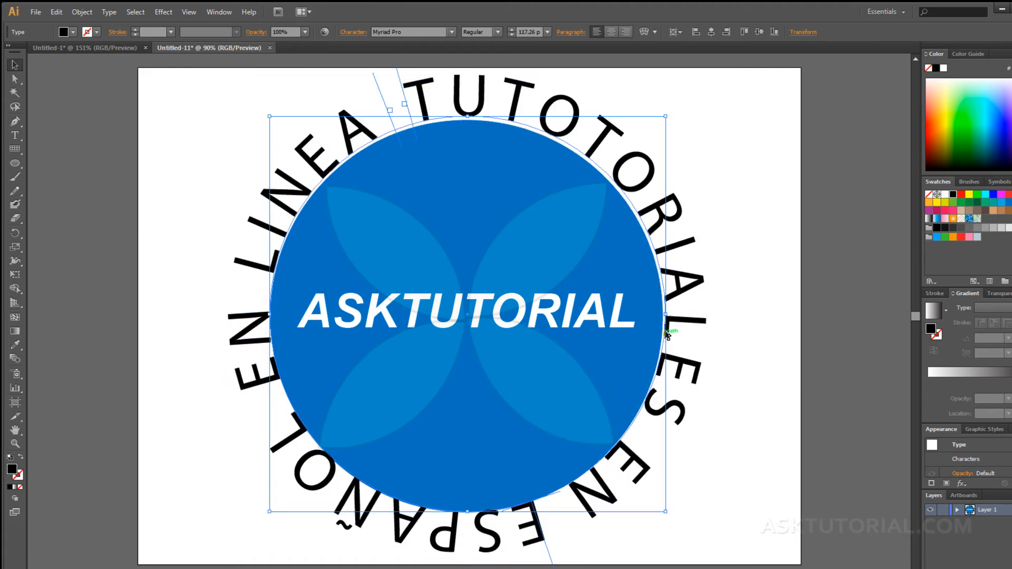
{"action": "left_click_drag", "start_coordinate": [666, 116], "coordinate": [666, 122]}
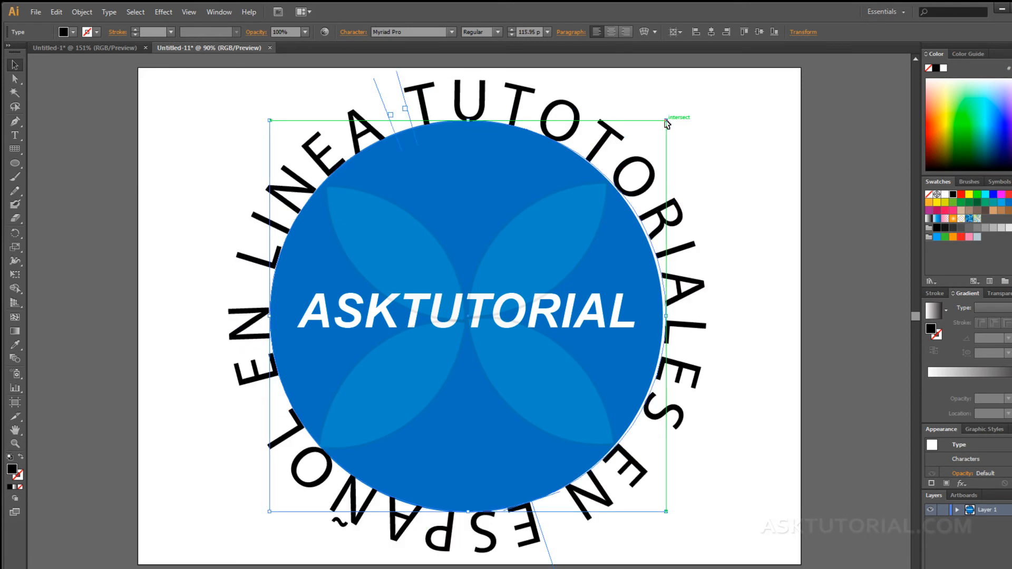
{"action": "left_click", "coordinate": [744, 318]}
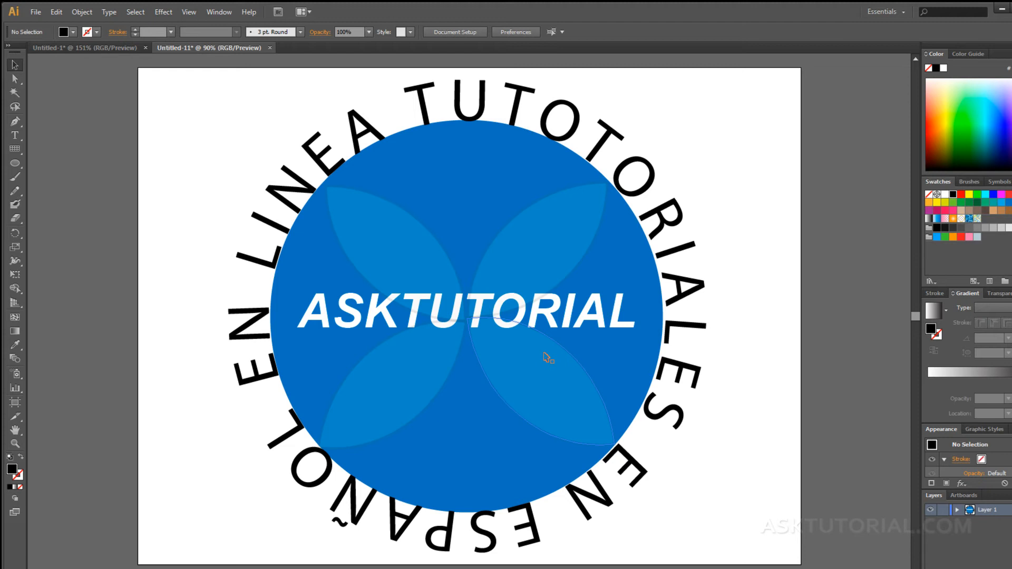
Create a new blank document and draw an S-shaped curve with the Pen tool.
{"action": "key", "text": "ctrl+n"}
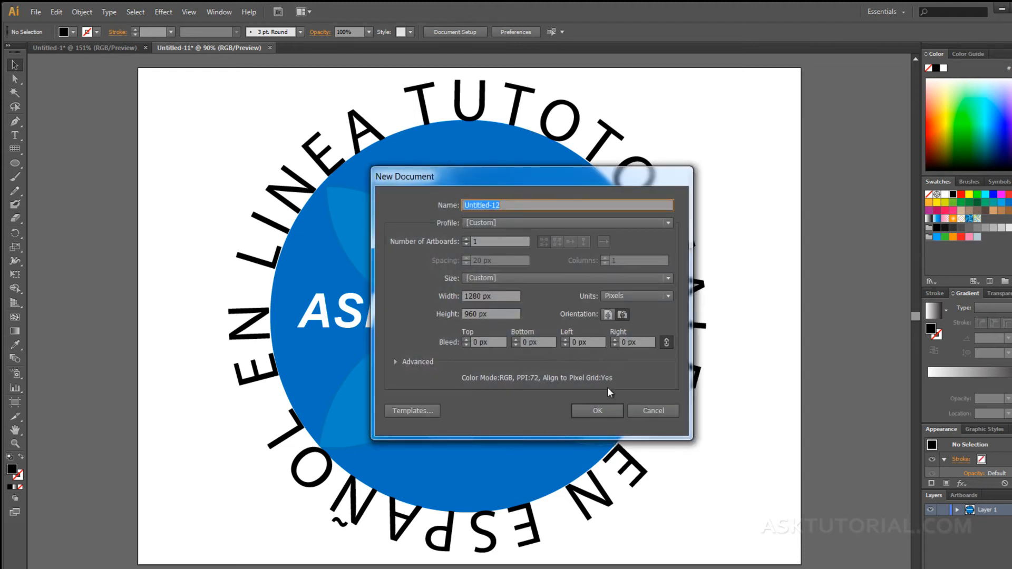
{"action": "left_click", "coordinate": [588, 410]}
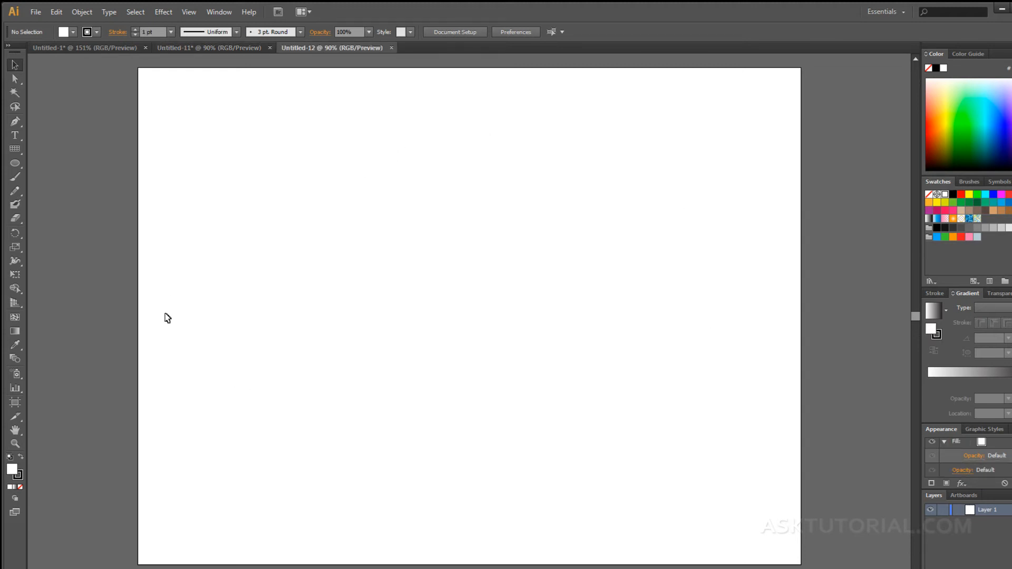
{"action": "left_click", "coordinate": [15, 122]}
{"action": "left_click", "coordinate": [209, 330]}
{"action": "left_click_drag", "start_coordinate": [427, 219], "coordinate": [610, 297]}
{"action": "left_click_drag", "start_coordinate": [716, 214], "coordinate": [735, 175]}
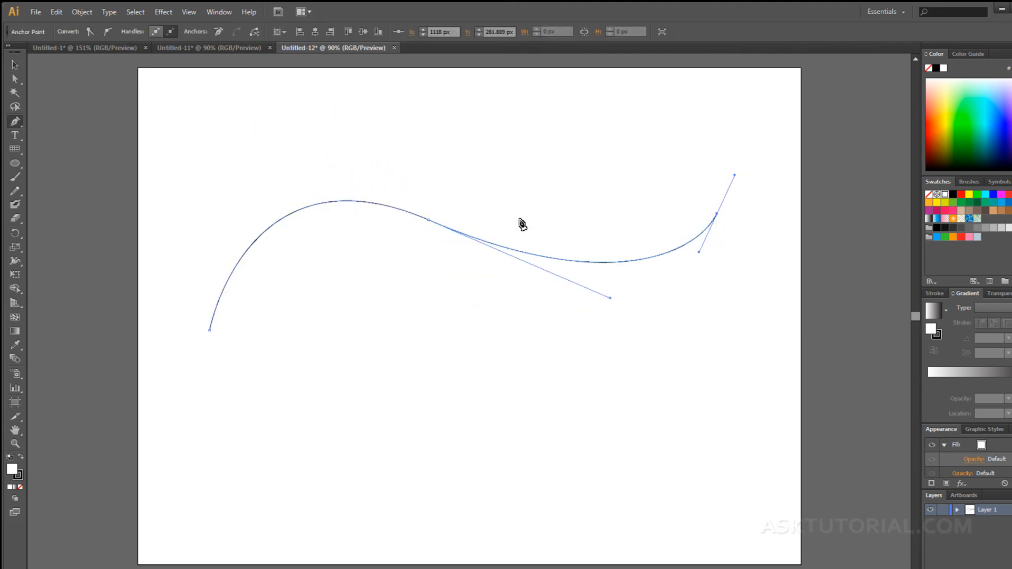
{"action": "left_click", "coordinate": [15, 65]}
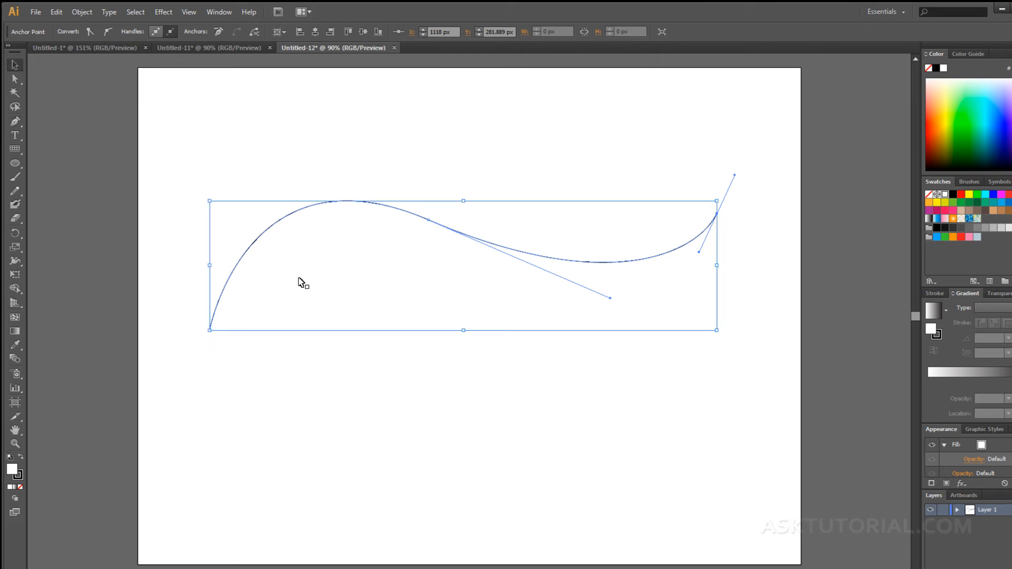
{"action": "left_click", "coordinate": [343, 429]}
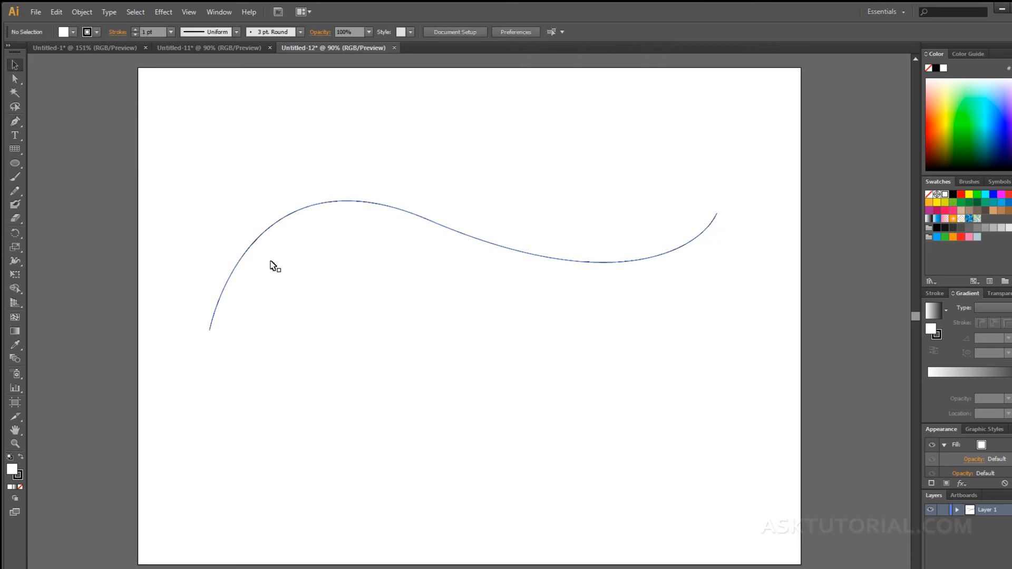
Set 'HOLA QUE TAL COMO ESTAS!!!!' along the curve at 72 pt.
{"action": "key", "text": "t"}
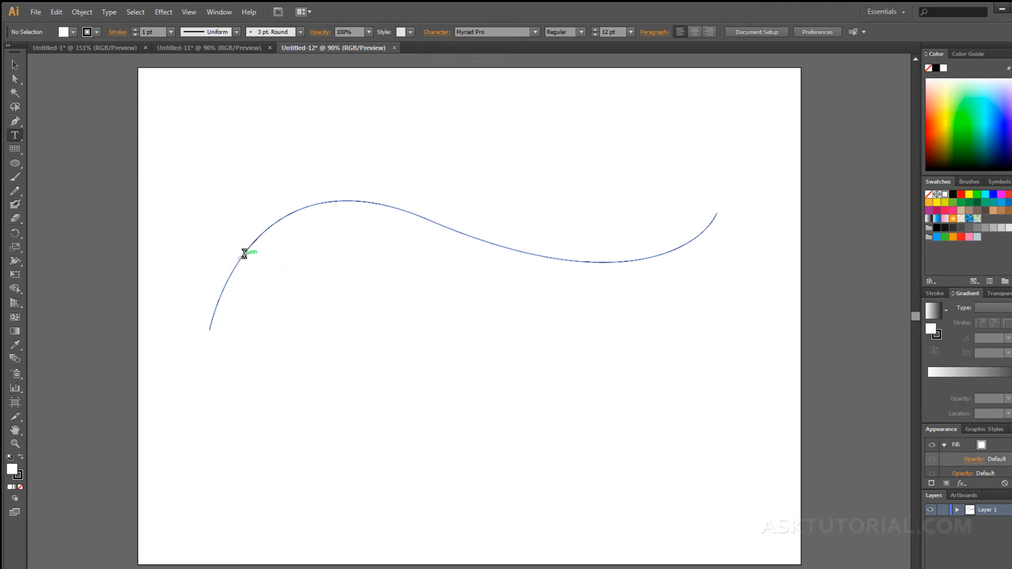
{"action": "left_click", "coordinate": [226, 280]}
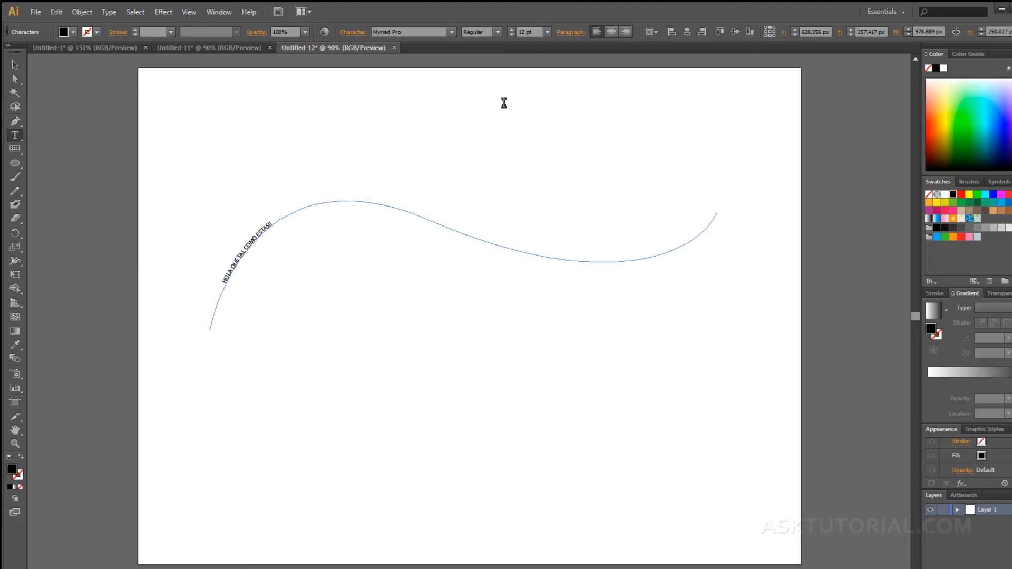
{"action": "double_click", "coordinate": [256, 231]}
{"action": "triple_click", "coordinate": [257, 233]}
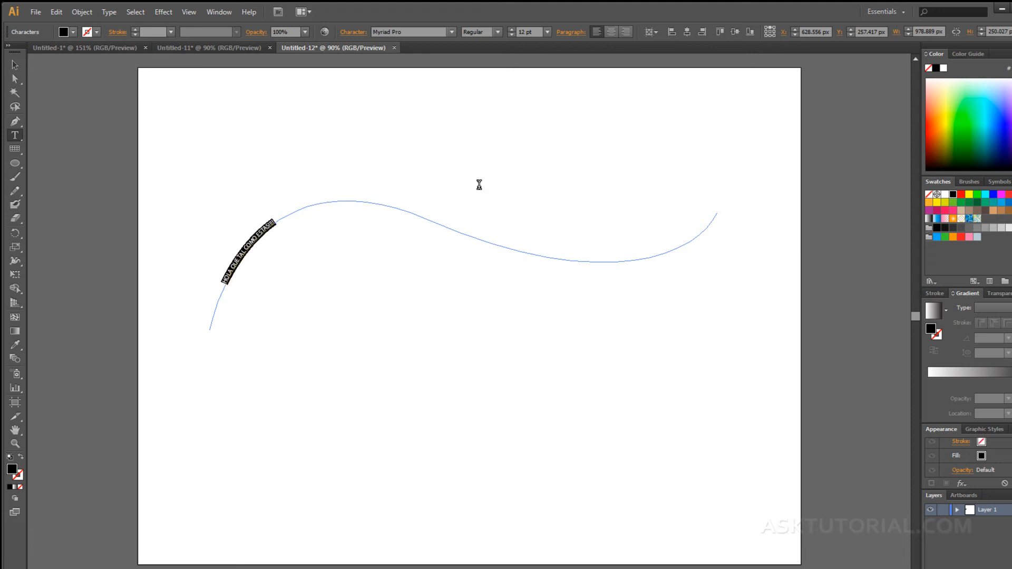
{"action": "left_click", "coordinate": [544, 33]}
{"action": "left_click", "coordinate": [557, 218]}
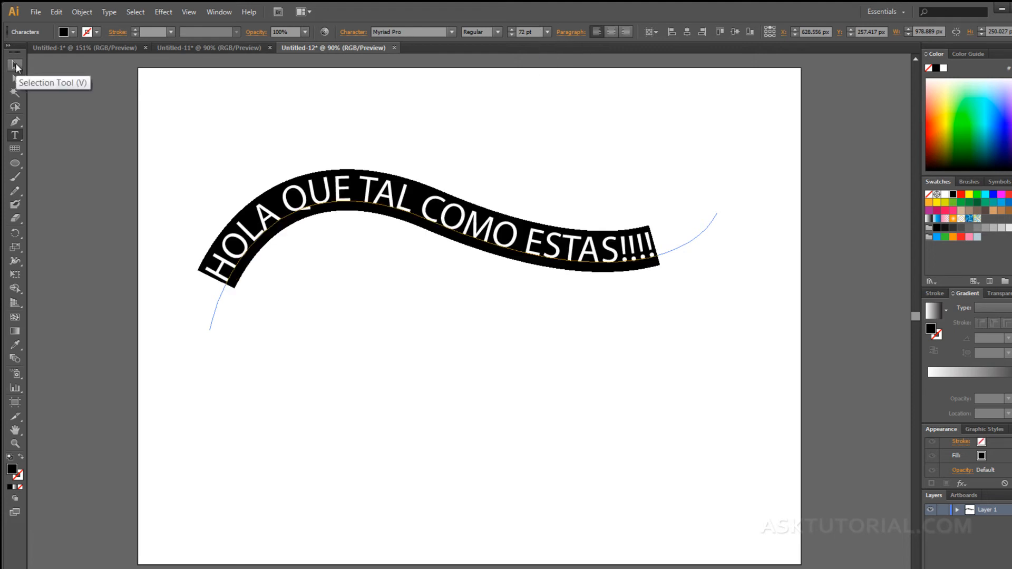
{"action": "left_click", "coordinate": [15, 64]}
{"action": "left_click", "coordinate": [438, 267]}
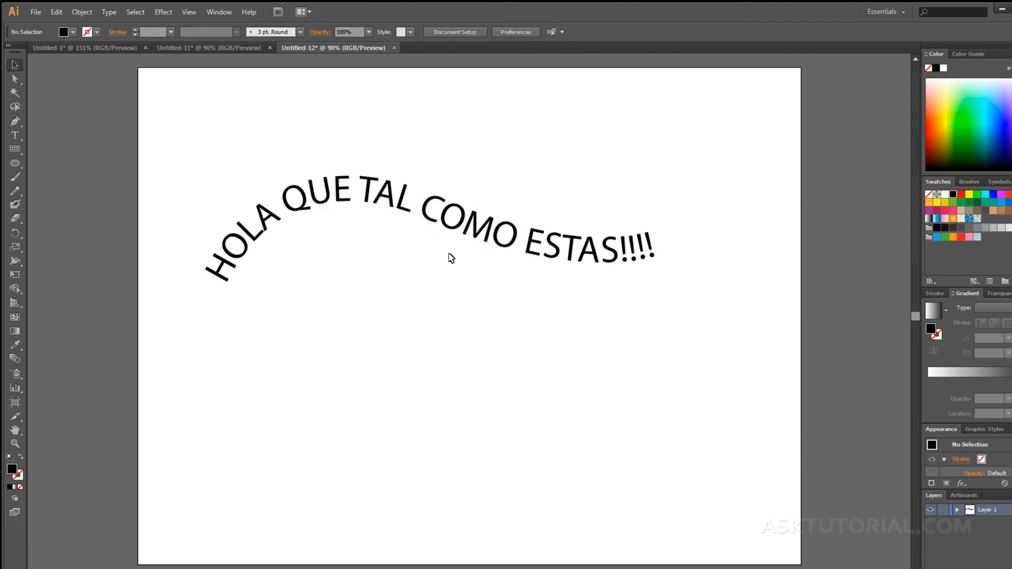
{"action": "left_click", "coordinate": [466, 216]}
Flip the wavy text below the curve, slide its start and end points, then flip it back upright.
{"action": "left_click_drag", "start_coordinate": [474, 197], "coordinate": [433, 246]}
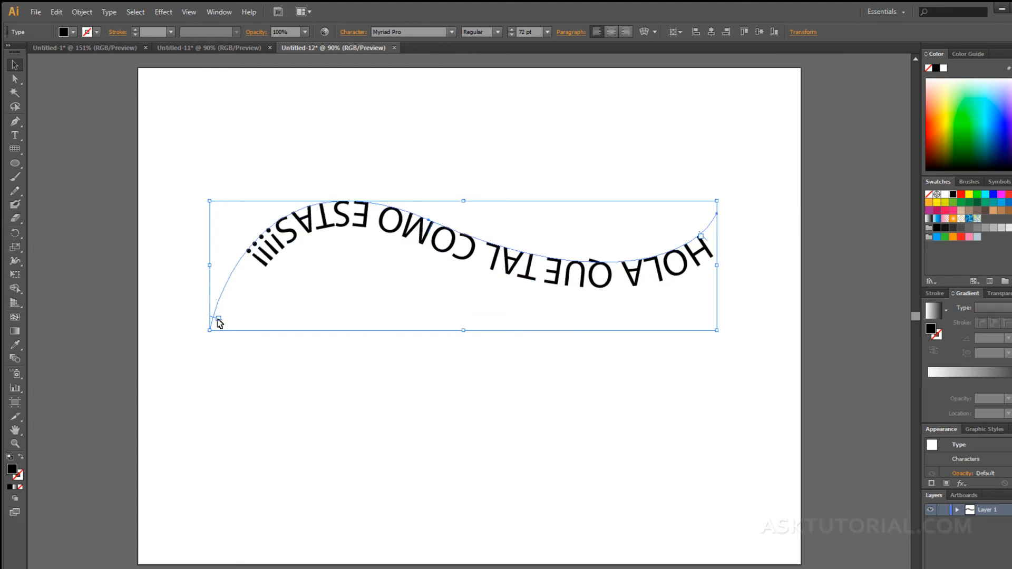
{"action": "left_click_drag", "start_coordinate": [215, 321], "coordinate": [234, 270]}
{"action": "left_click_drag", "start_coordinate": [705, 241], "coordinate": [712, 243]}
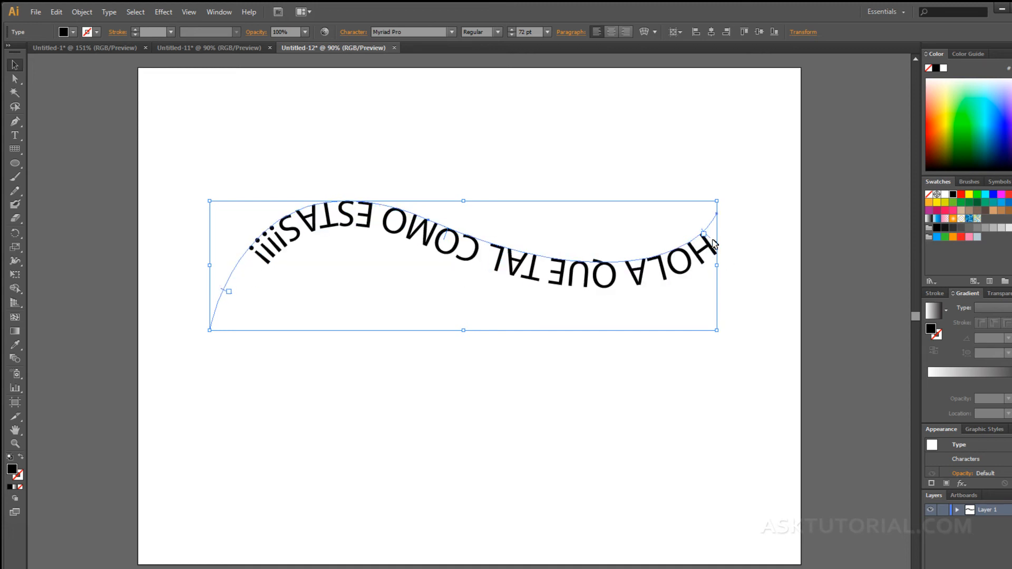
{"action": "left_click_drag", "start_coordinate": [447, 240], "coordinate": [462, 240]}
{"action": "left_click", "coordinate": [455, 352]}
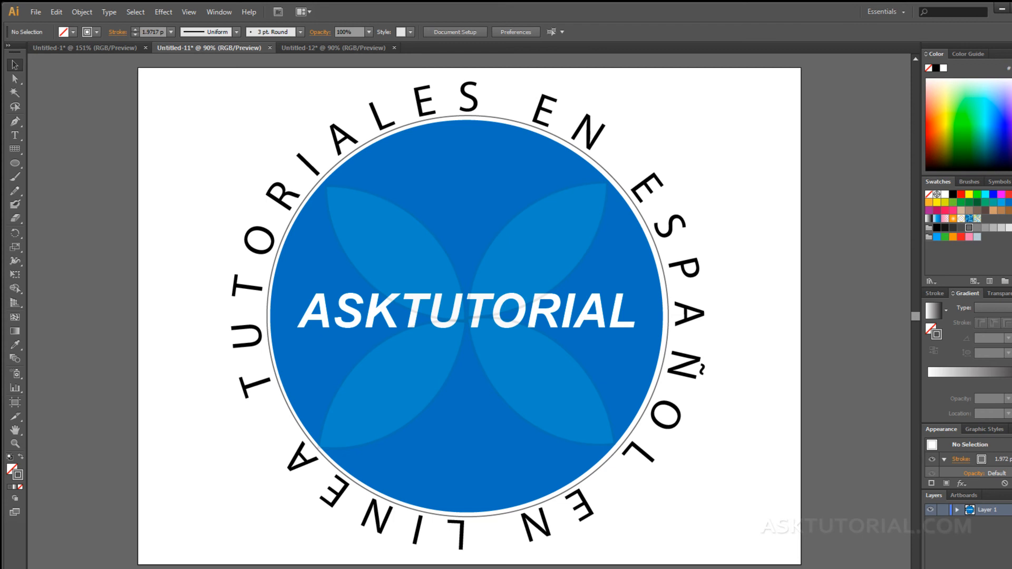
Select the 'TUTORIALES EN ESPAÑOL EN LINEA' ring text and bring up the Type menu.
{"action": "left_click", "coordinate": [271, 198]}
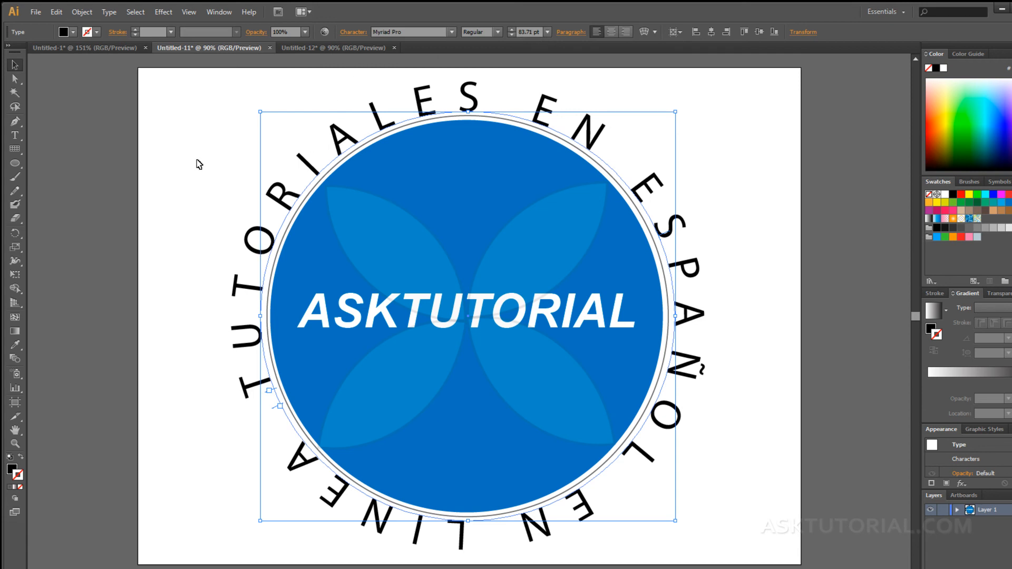
{"action": "left_click", "coordinate": [109, 12]}
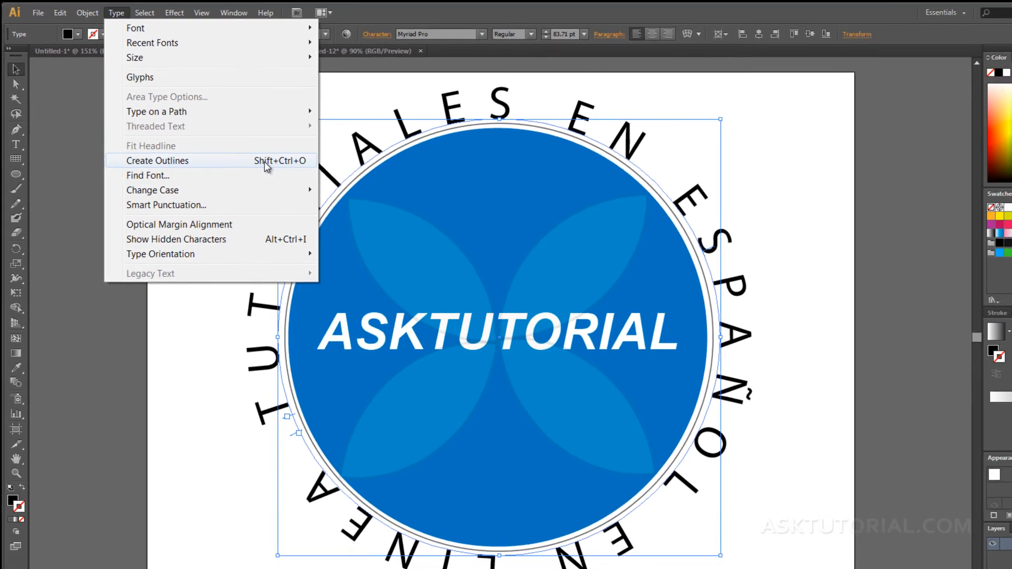
Apply Create Outlines to the ring text, zoom in on the T and O letters, then fit the artboard.
{"action": "left_click", "coordinate": [265, 162]}
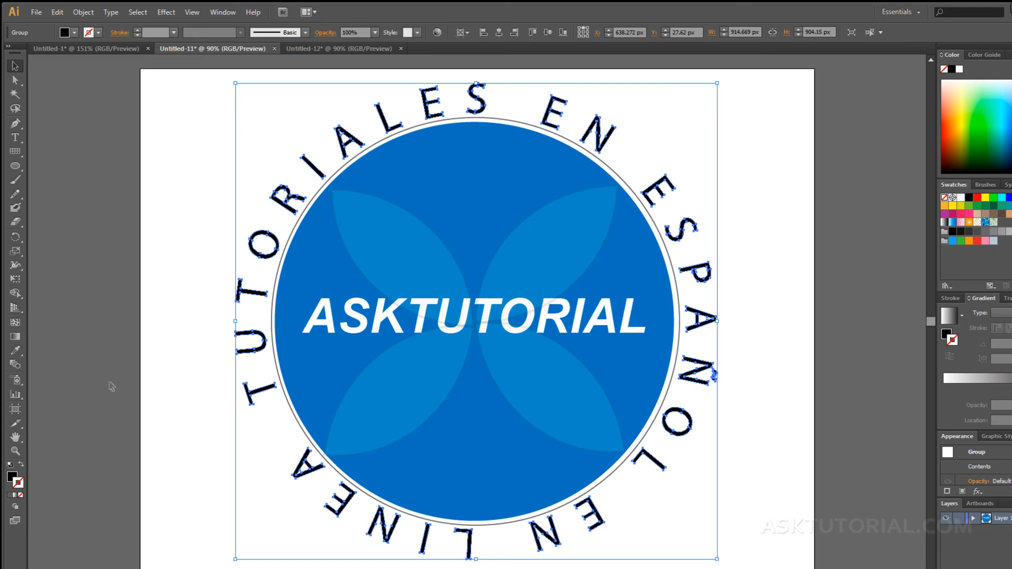
{"action": "left_click", "coordinate": [15, 451]}
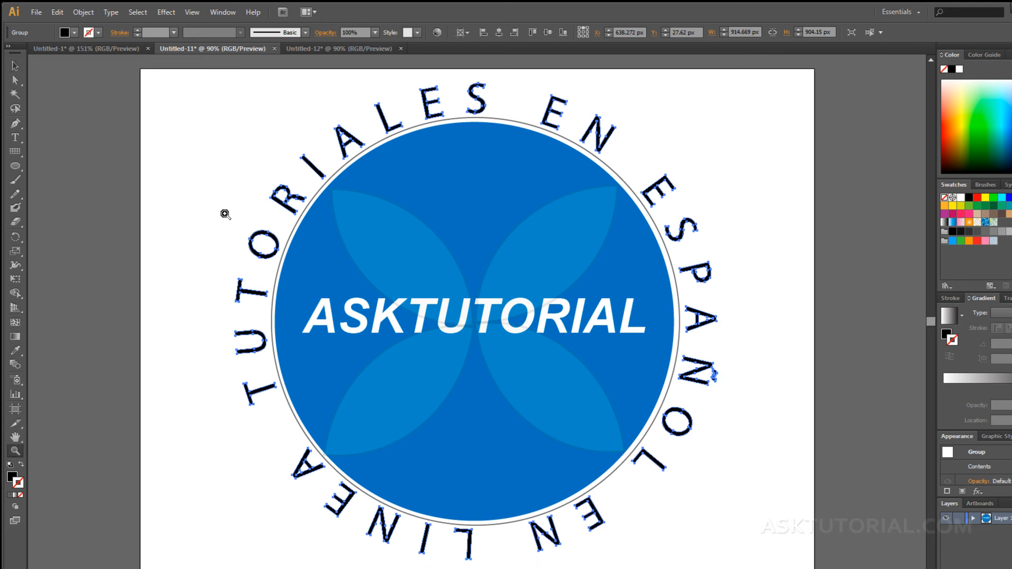
{"action": "left_click_drag", "start_coordinate": [225, 211], "coordinate": [285, 331]}
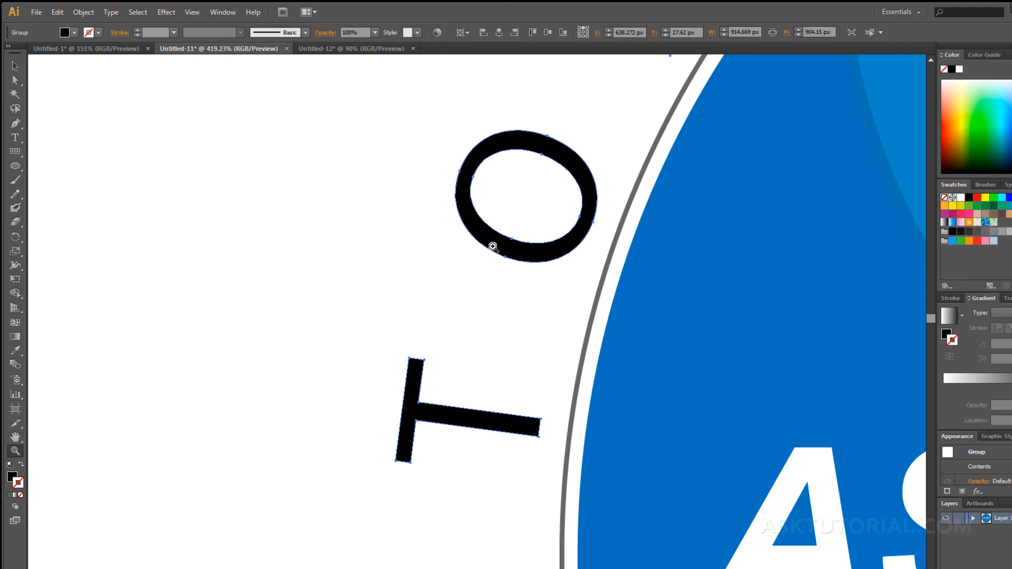
{"action": "key", "text": "ctrl+0"}
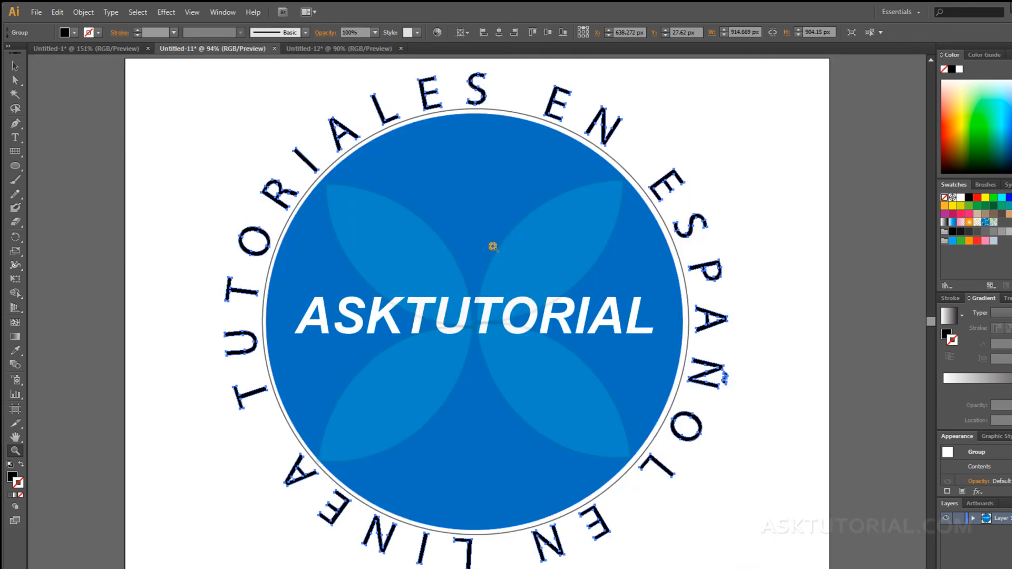